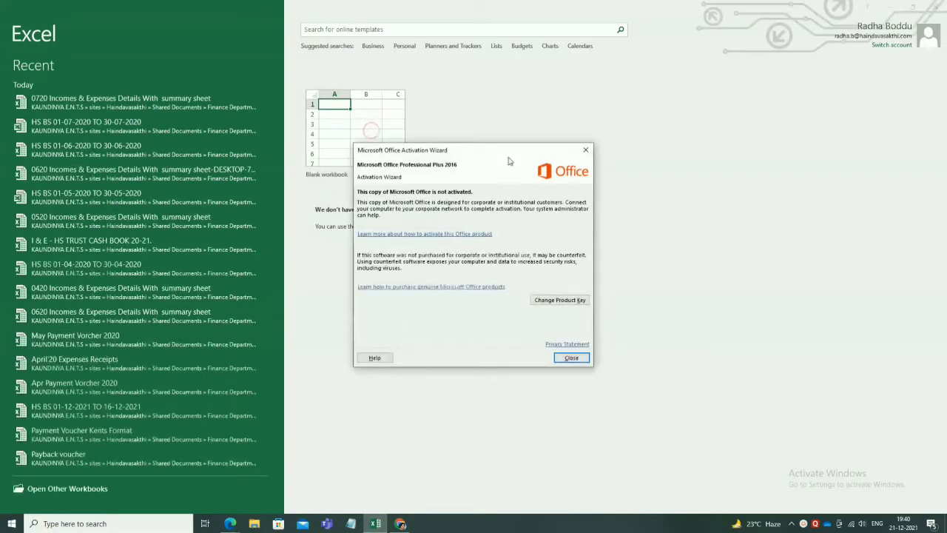
# Dismiss the product activation notice.
pyautogui.click(586, 150)
# Open a blank workbook, merge and centre A1:L2, and raise the font size to 24.
pyautogui.click(384, 129)
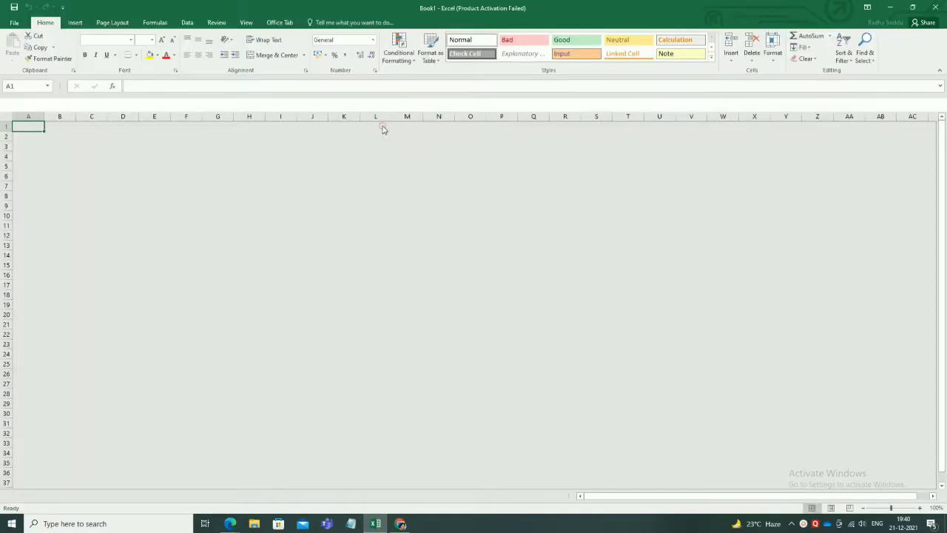
pyautogui.click(97, 205)
pyautogui.moveTo(28, 124); pyautogui.dragTo(377, 134)
pyautogui.click(270, 58)
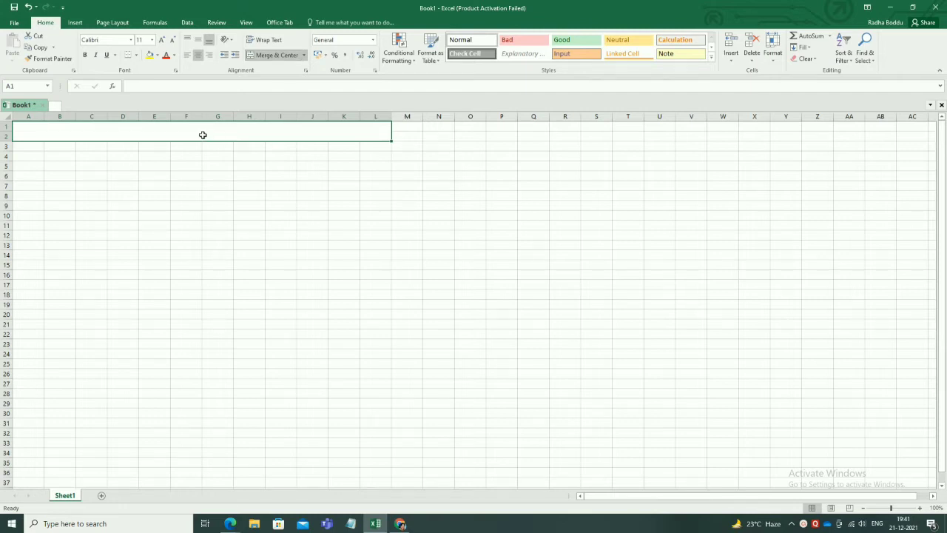
pyautogui.click(161, 41)
pyautogui.click(161, 41)
pyautogui.click(161, 41)
pyautogui.click(161, 41)
pyautogui.click(162, 41)
pyautogui.click(161, 40)
# Type the title 'JUNIOR COLLEGE FEES DETAILS' into the merged cell, correcting the typos.
pyautogui.write('college')
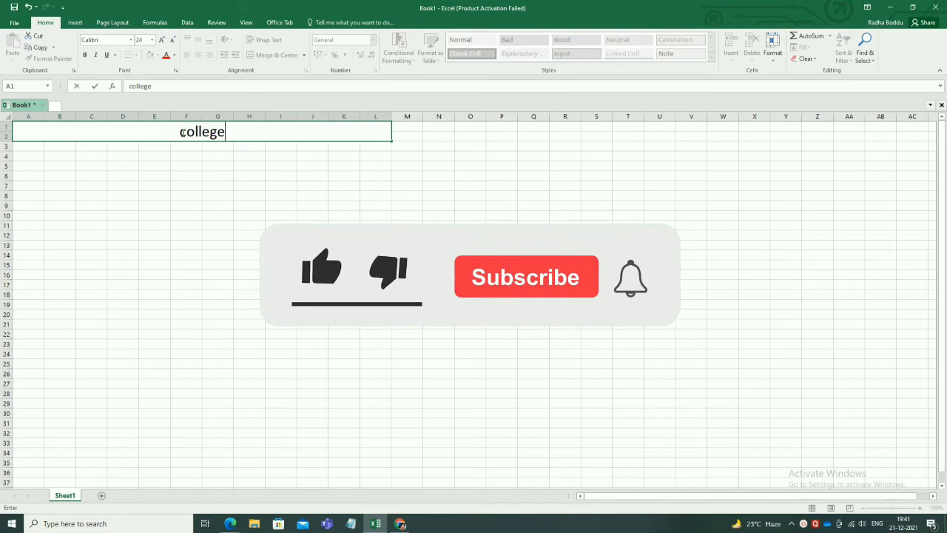
pyautogui.press('BackSpace')
pyautogui.press('BackSpace')
pyautogui.press('BackSpace')
pyautogui.press('BackSpace')
pyautogui.press('BackSpace')
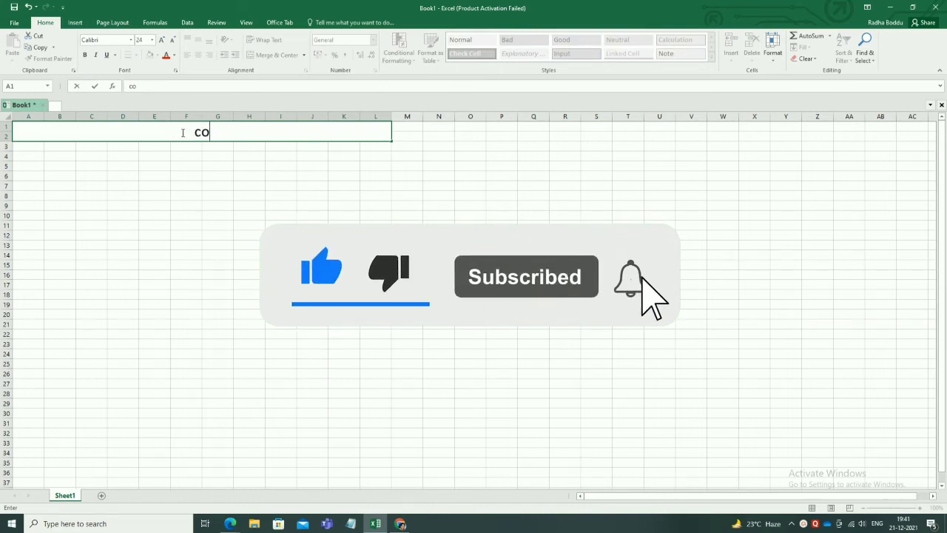
pyautogui.write('ompute')
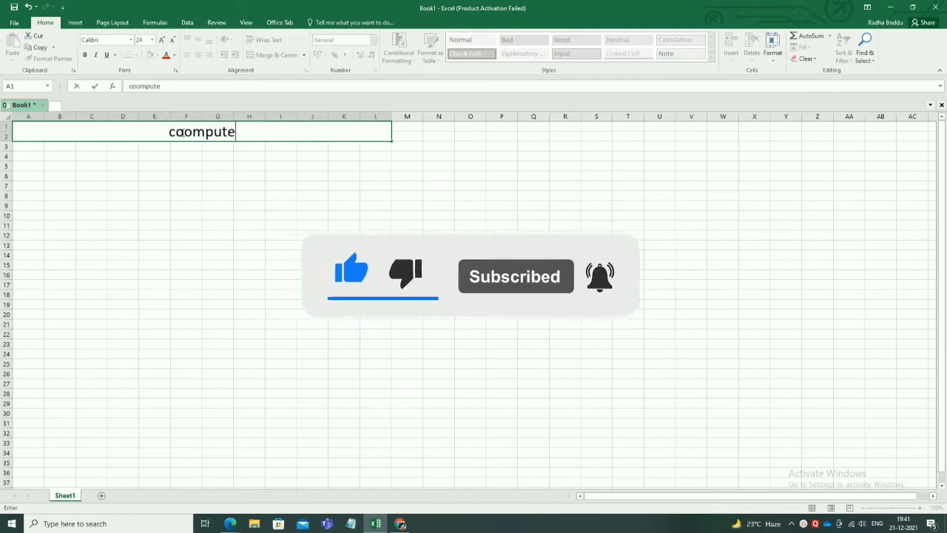
pyautogui.write('r cour')
pyautogui.write('ce ')
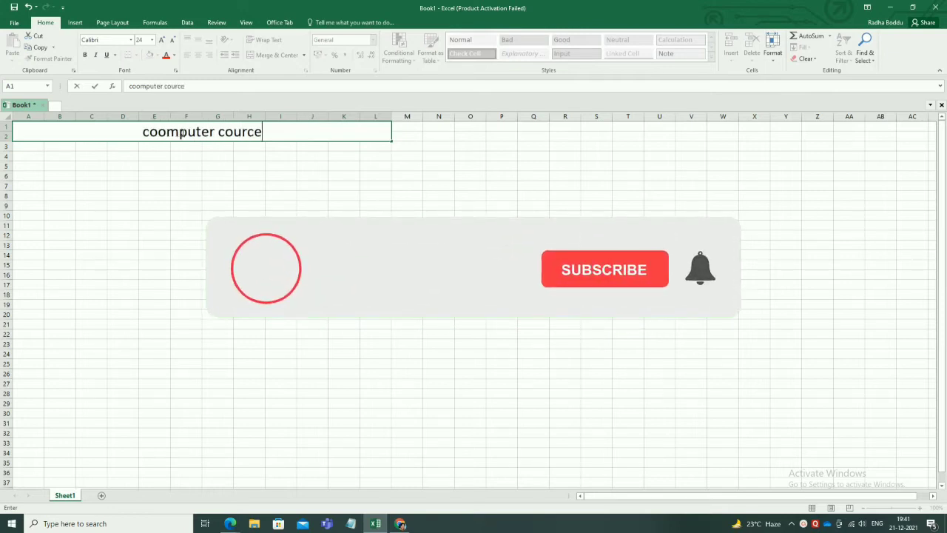
pyautogui.write('fe')
pyautogui.write('e')
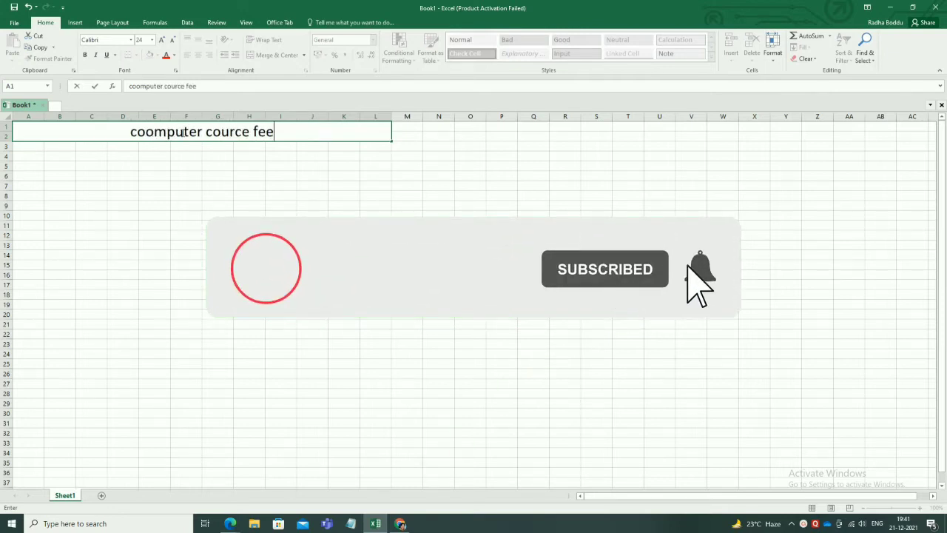
pyautogui.write('s')
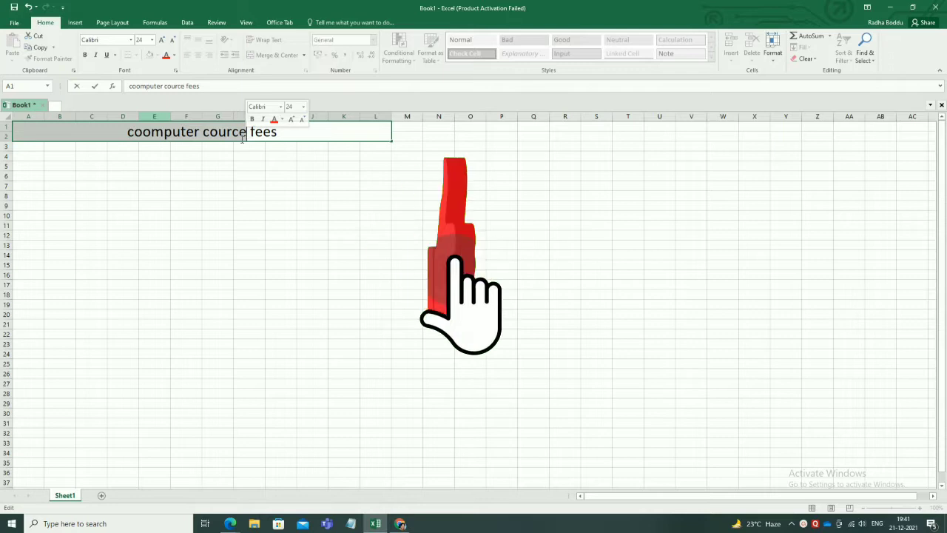
pyautogui.click(242, 134)
pyautogui.press('BackSpace')
pyautogui.press('BackSpace')
pyautogui.press('BackSpace')
pyautogui.write('olleg')
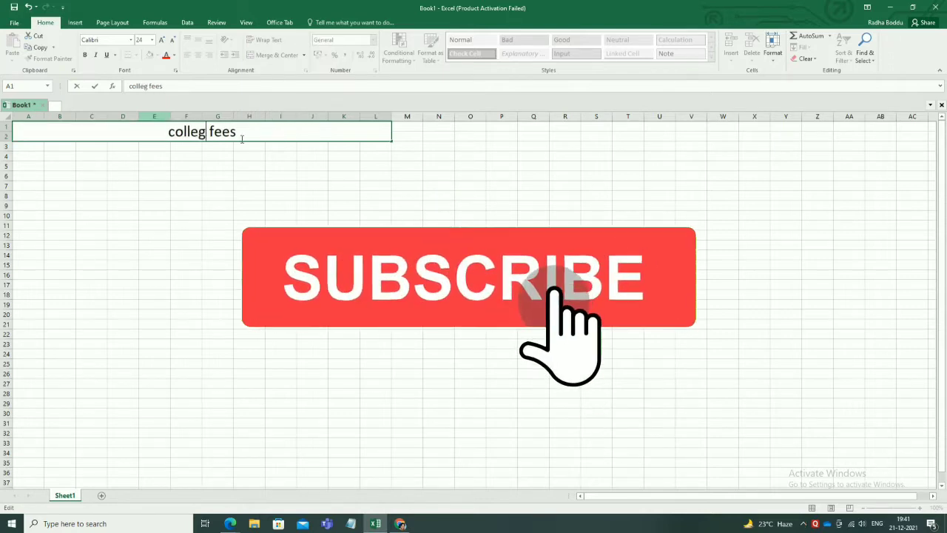
pyautogui.write('e')
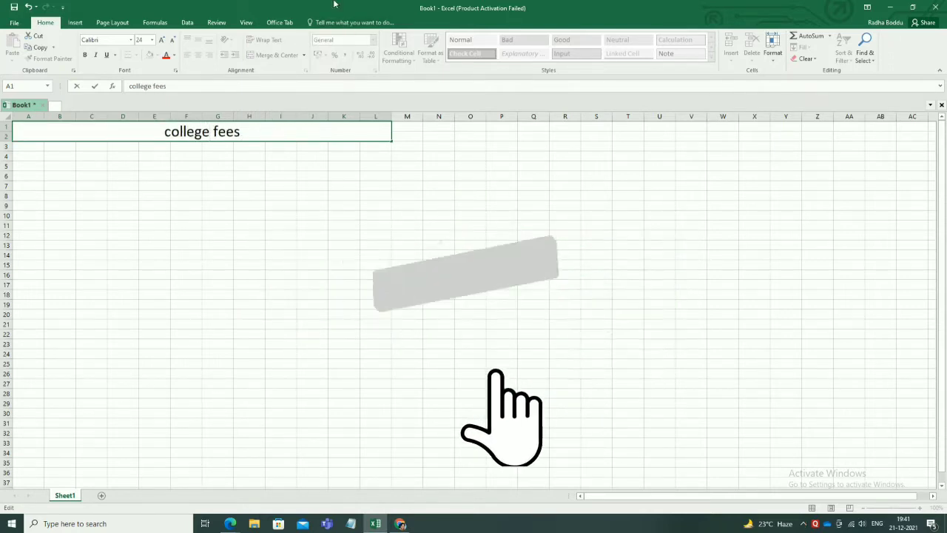
pyautogui.click(165, 131)
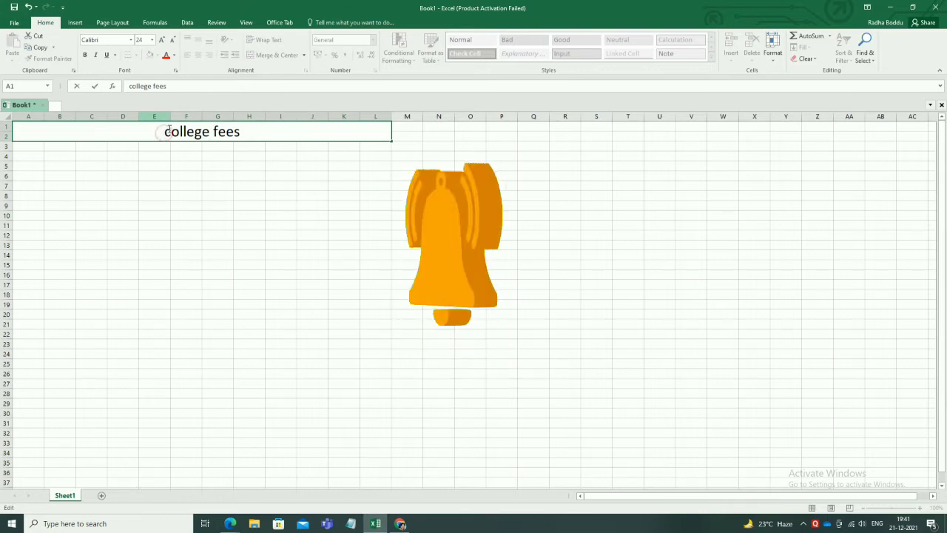
pyautogui.write('JUN')
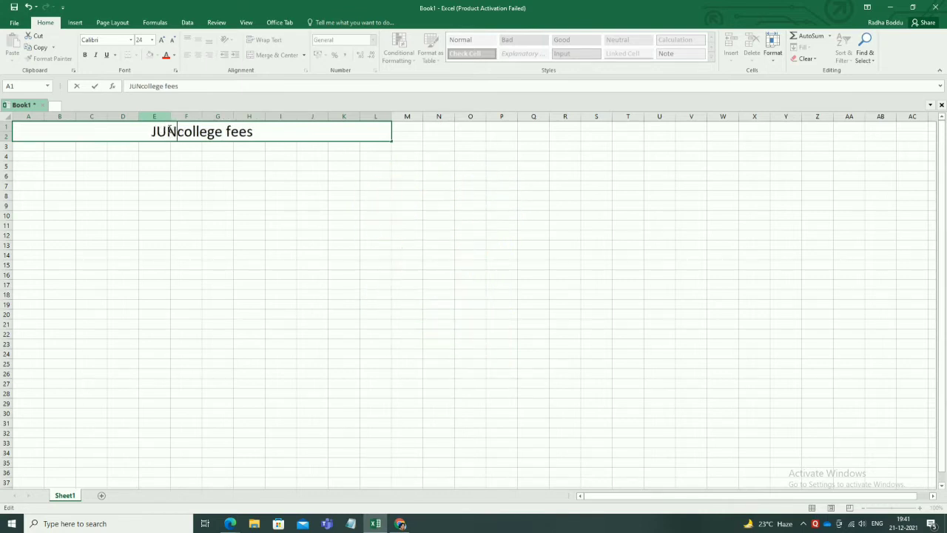
pyautogui.write('IOR')
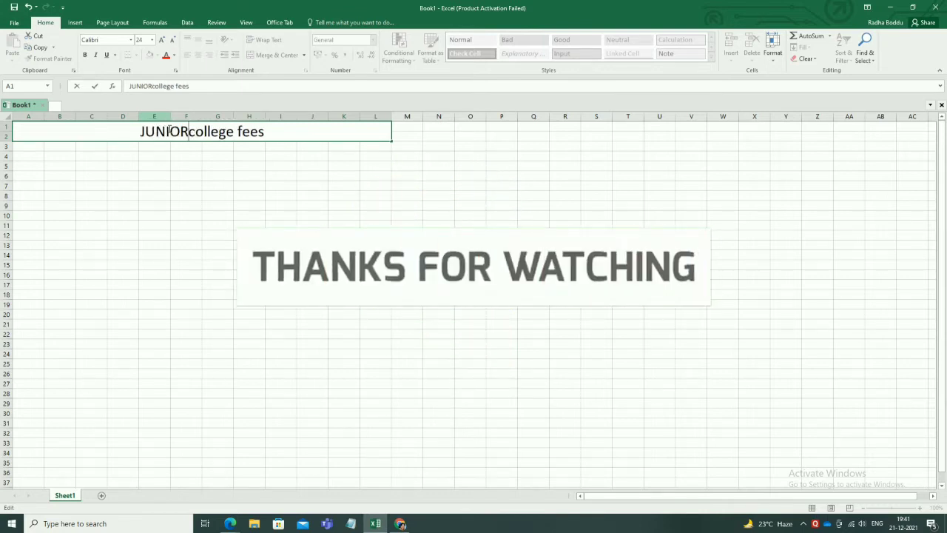
pyautogui.press('Delete')
pyautogui.press('Delete')
pyautogui.press('Delete')
pyautogui.press('Delete')
pyautogui.press('Delete')
pyautogui.press('Delete')
pyautogui.press('Delete')
pyautogui.press('Delete')
pyautogui.press('Delete')
pyautogui.press('Delete')
pyautogui.press('Delete')
pyautogui.press('Delete')
pyautogui.write('COLLEGE FEES DETAILS')
pyautogui.press('Return')
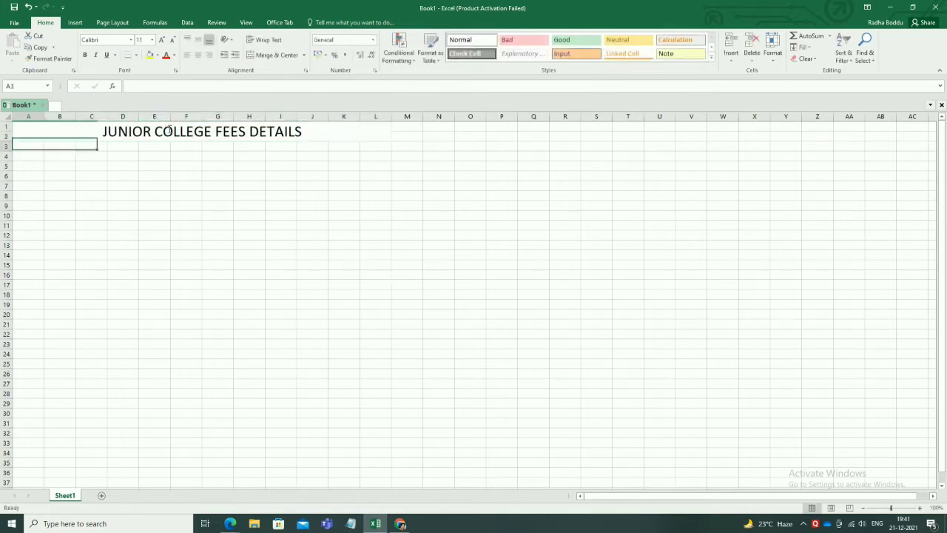
# Colour the merged title purple and make it bold.
pyautogui.click(221, 130)
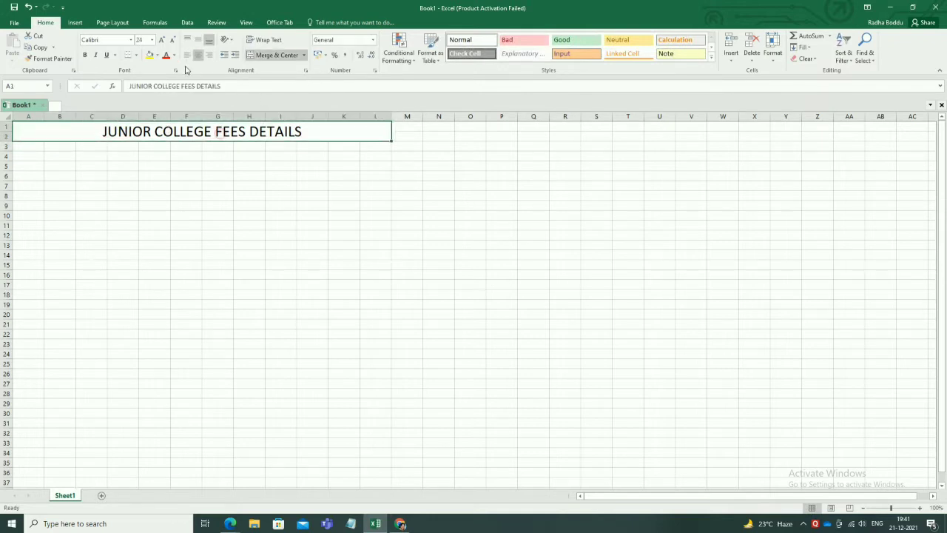
pyautogui.click(174, 56)
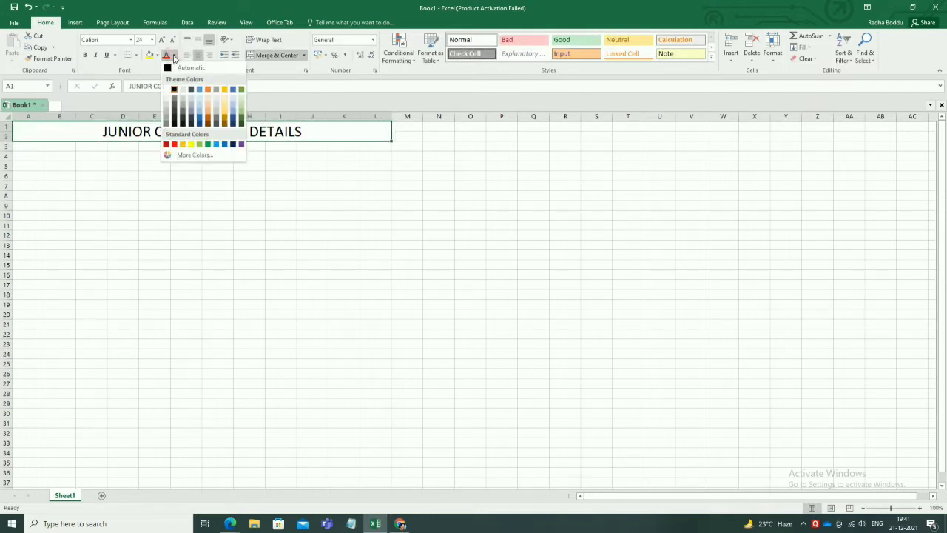
pyautogui.click(242, 146)
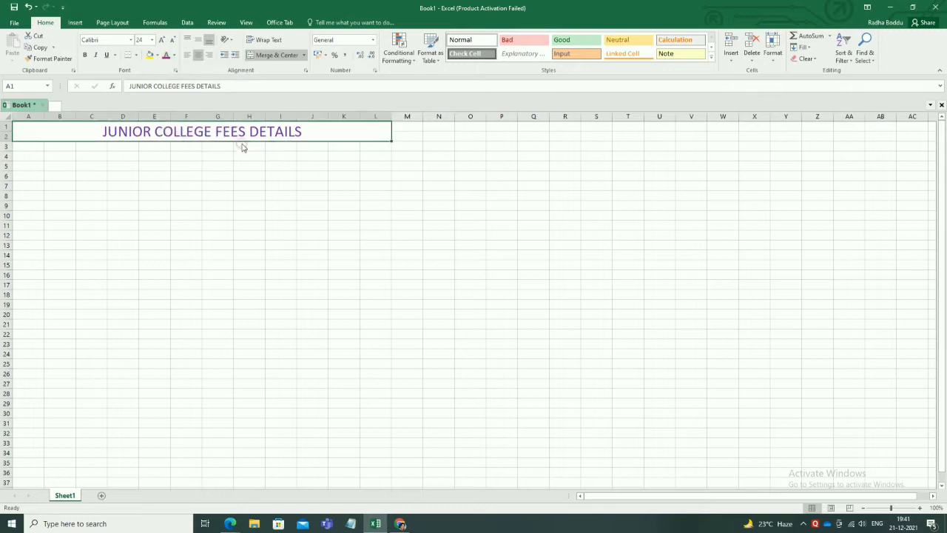
pyautogui.click(86, 55)
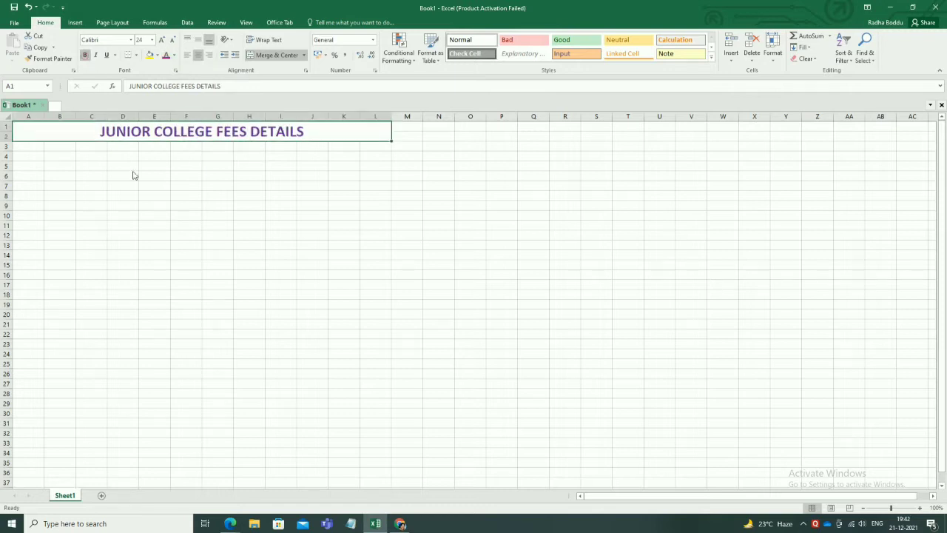
pyautogui.click(213, 205)
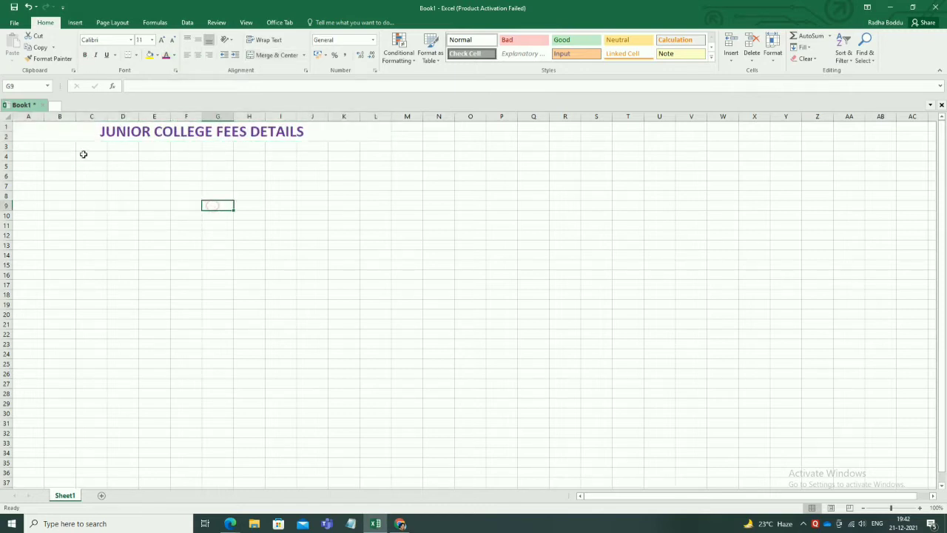
pyautogui.click(33, 146)
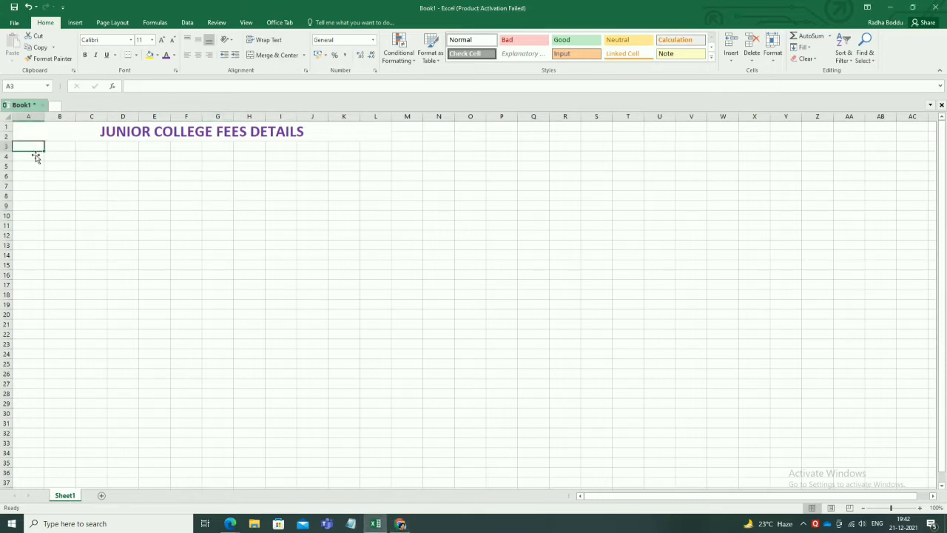
# Enter the headings SNO in A3 and STUDENT NAME in B3.
pyautogui.write('SNO')
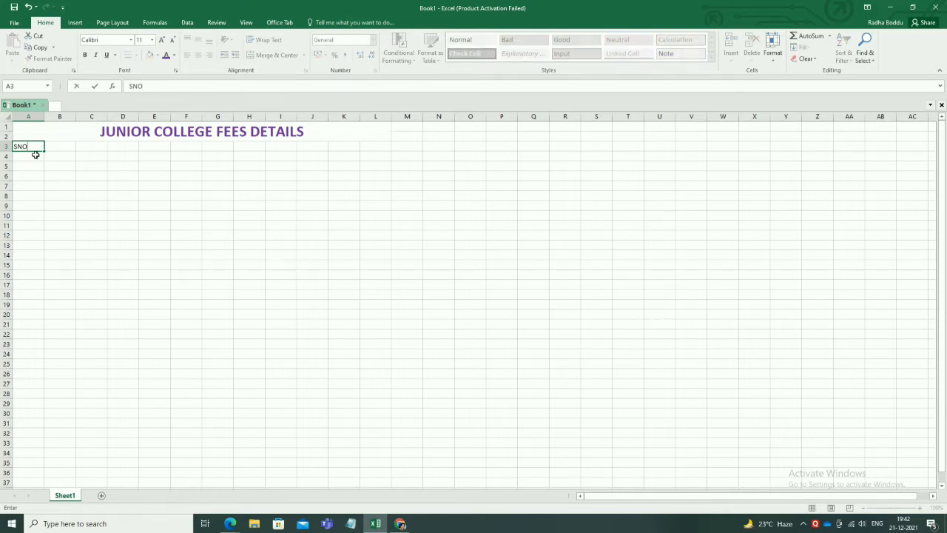
pyautogui.press('Tab')
pyautogui.write('STU')
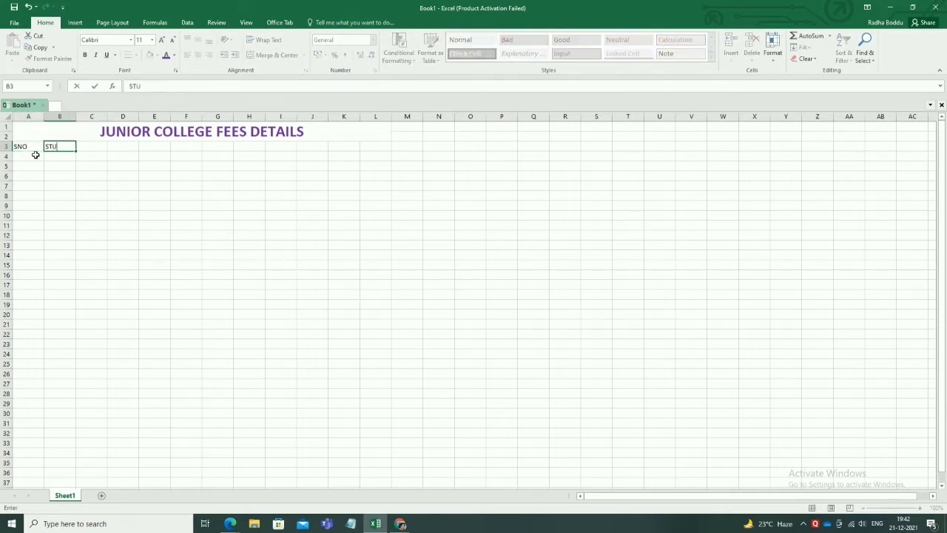
pyautogui.write('DENT NAME')
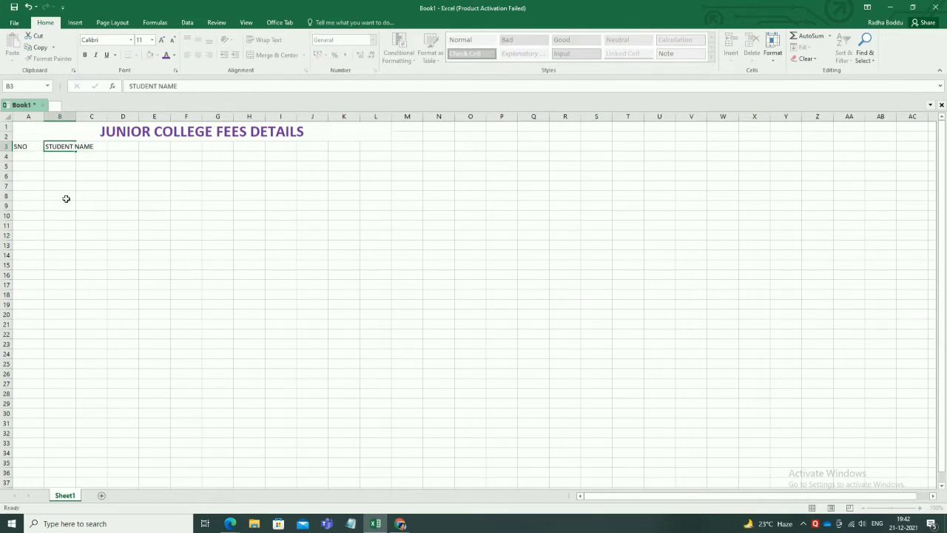
pyautogui.click(65, 199)
# AutoFit columns A and B, then drag column A wider to about 9.86.
pyautogui.doubleClick(74, 116)
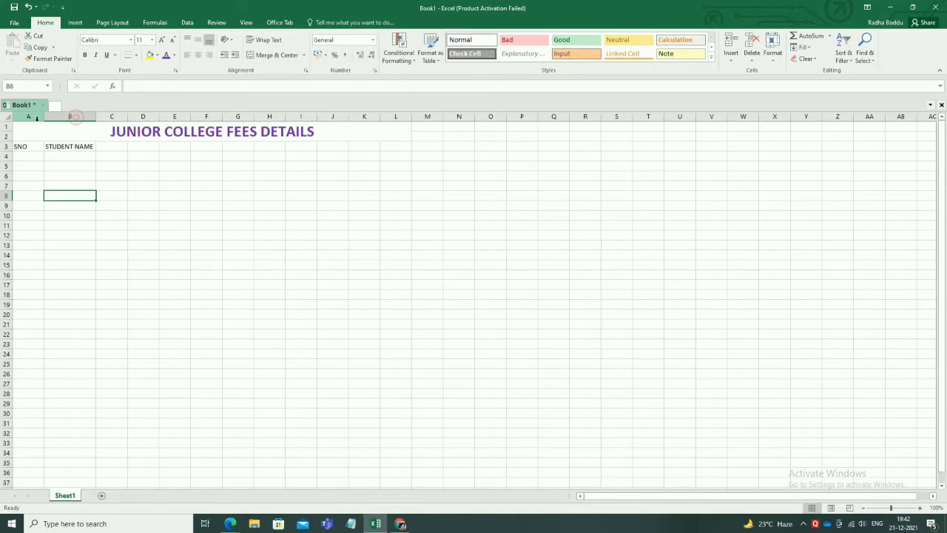
pyautogui.doubleClick(44, 116)
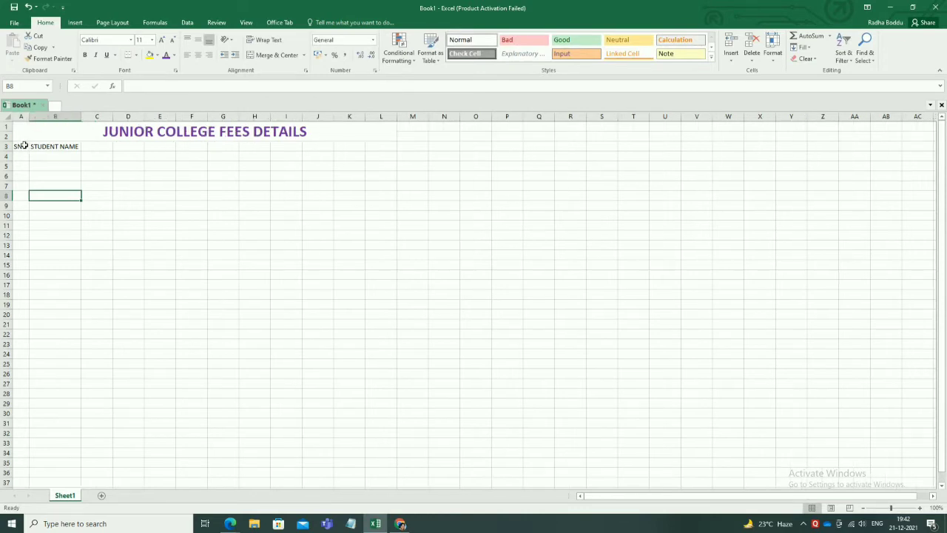
pyautogui.click(21, 146)
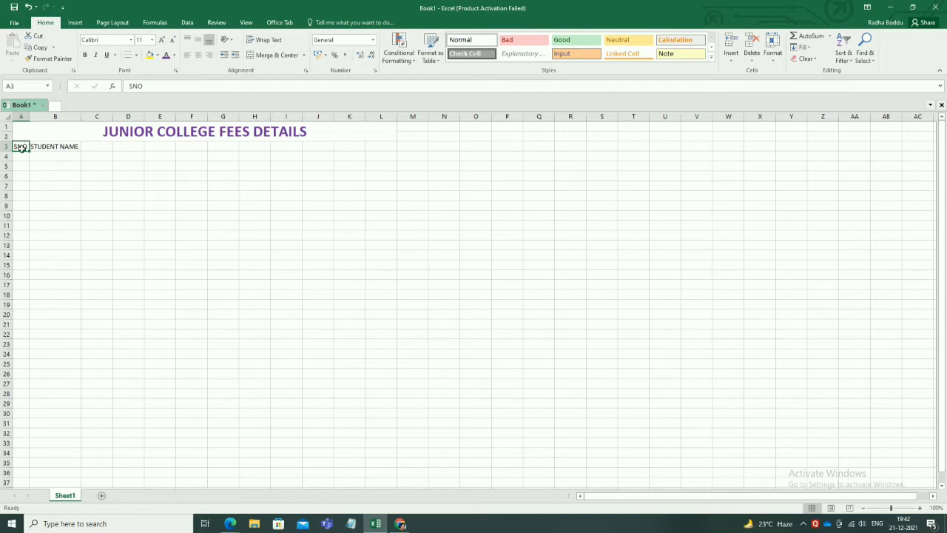
pyautogui.click(59, 166)
pyautogui.moveTo(29, 116); pyautogui.dragTo(57, 116)
pyautogui.click(99, 194)
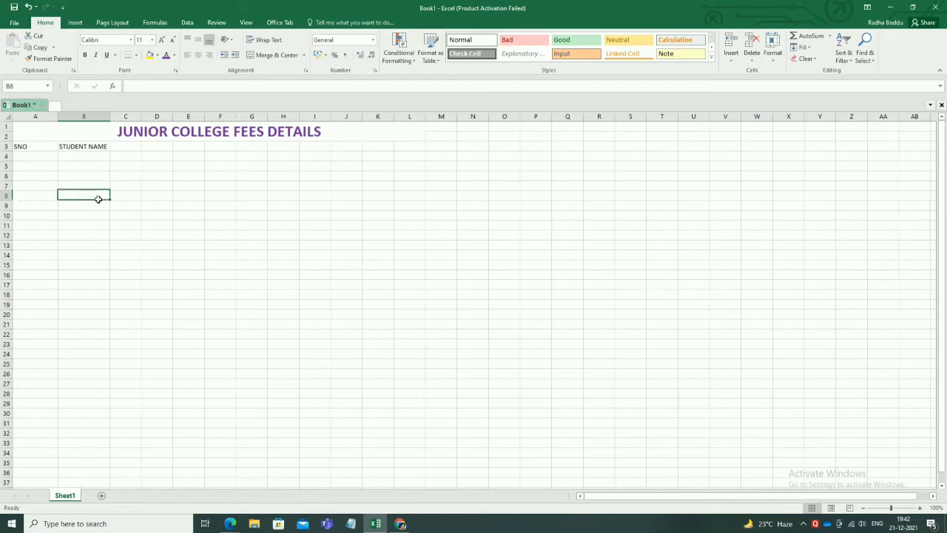
pyautogui.click(86, 146)
pyautogui.click(126, 133)
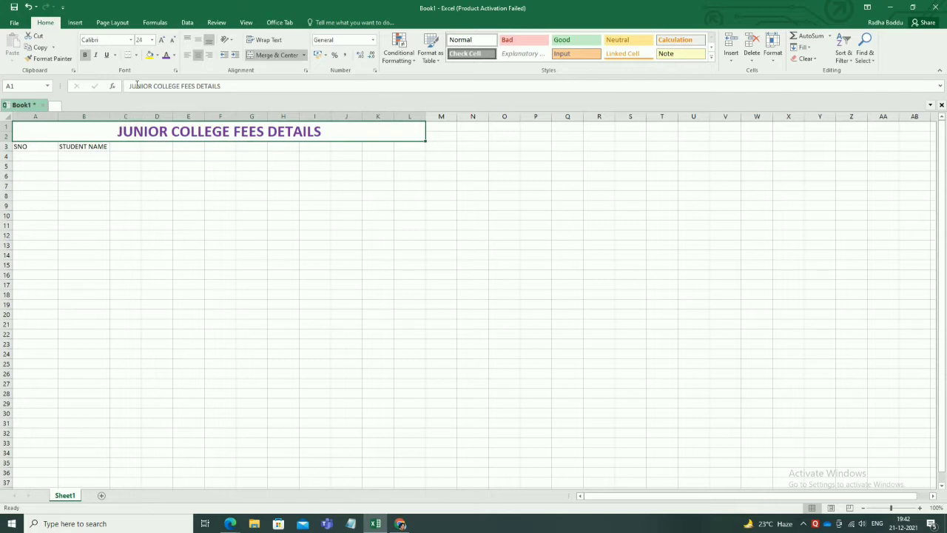
# Make the SNO and STUDENT NAME headers in A3:B3 bold.
pyautogui.click(35, 147)
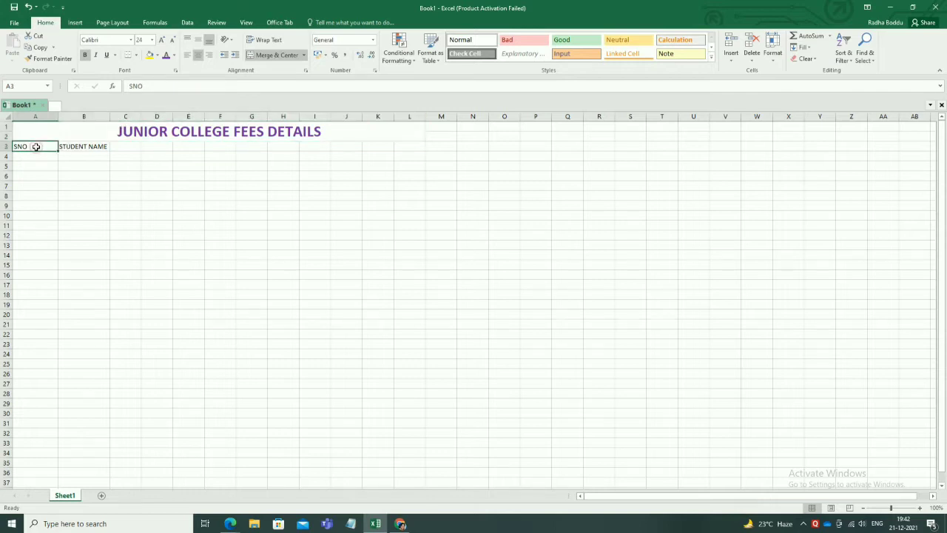
pyautogui.moveTo(35, 146); pyautogui.dragTo(83, 146)
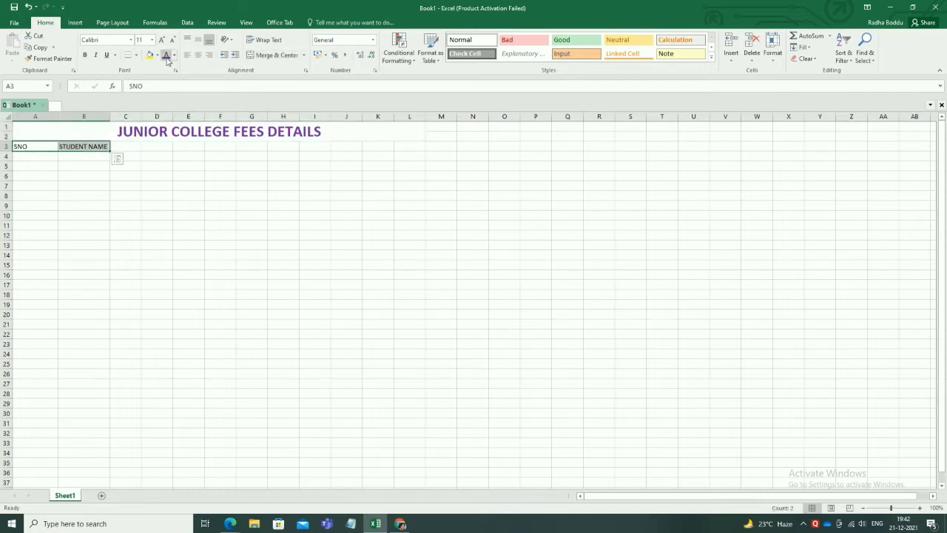
pyautogui.click(190, 175)
pyautogui.moveTo(32, 146); pyautogui.dragTo(81, 145)
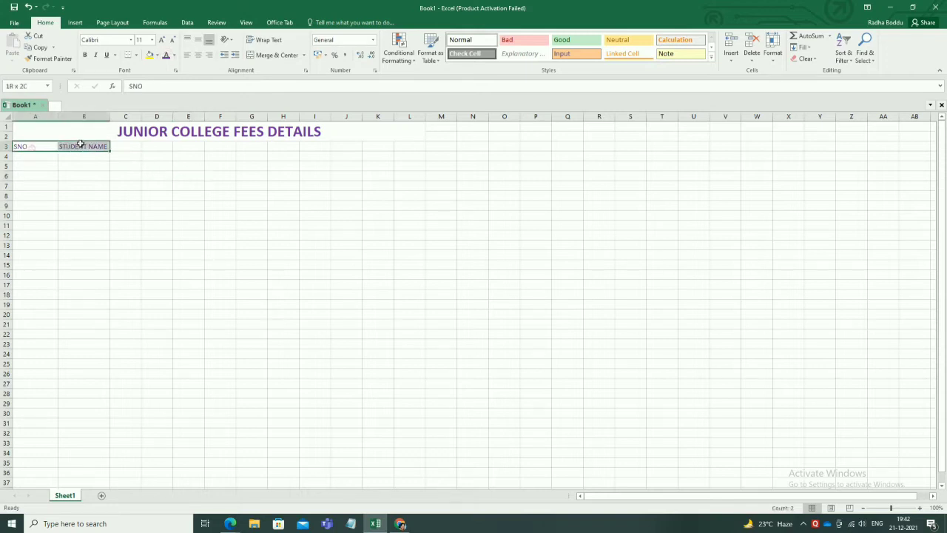
pyautogui.click(84, 55)
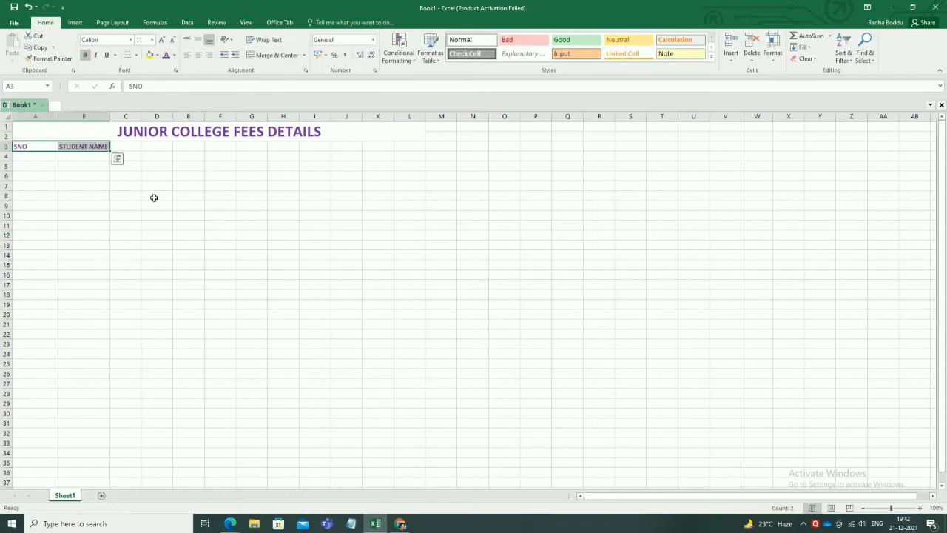
pyautogui.click(154, 197)
# Add a purple, bold COURCE header in C3.
pyautogui.click(125, 149)
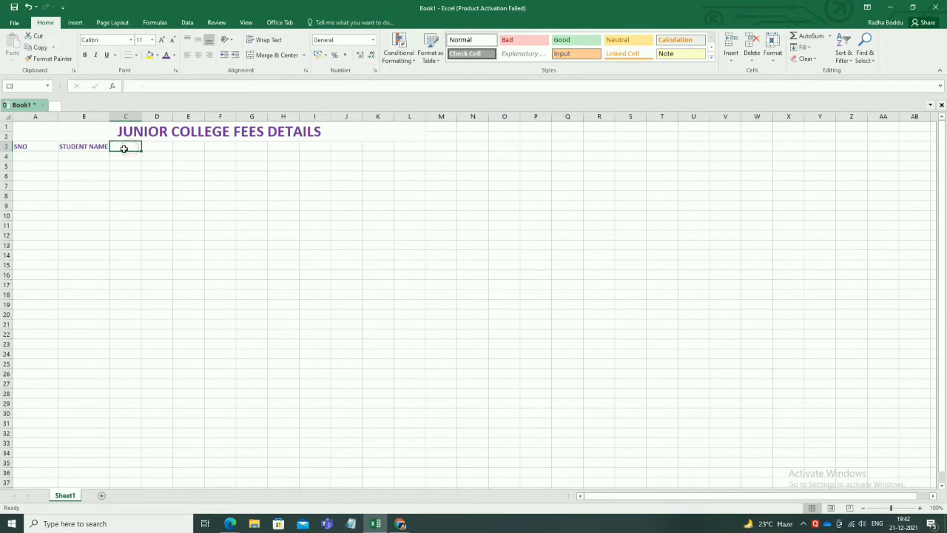
pyautogui.write('COURCE')
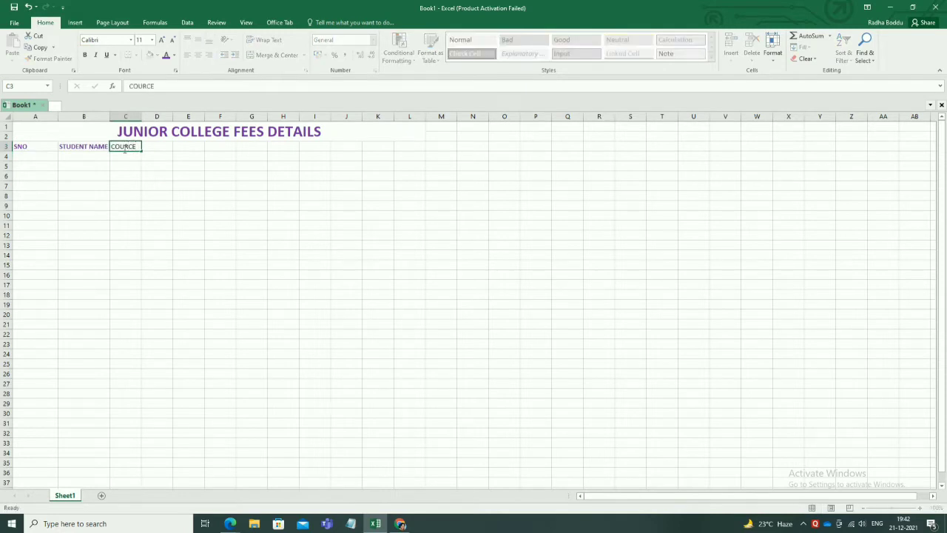
pyautogui.press('Tab')
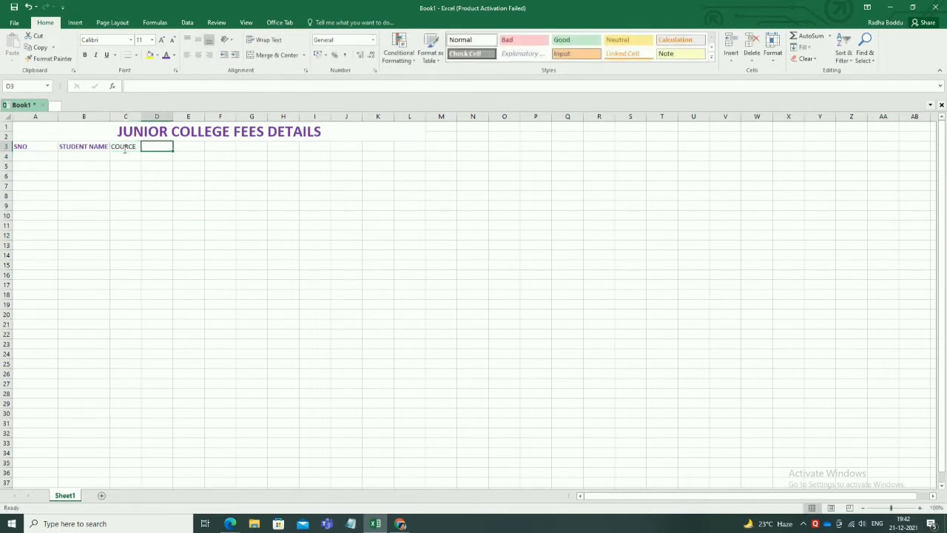
pyautogui.click(129, 149)
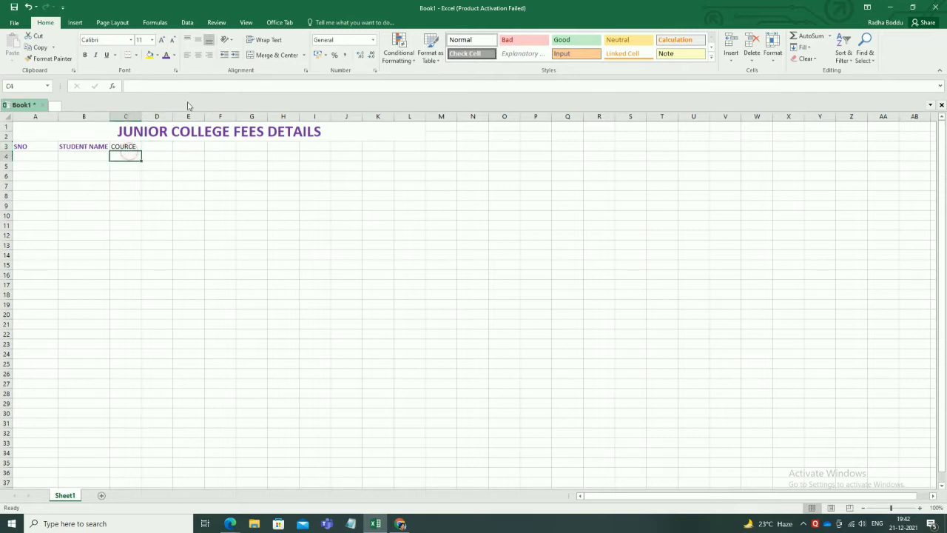
pyautogui.click(166, 59)
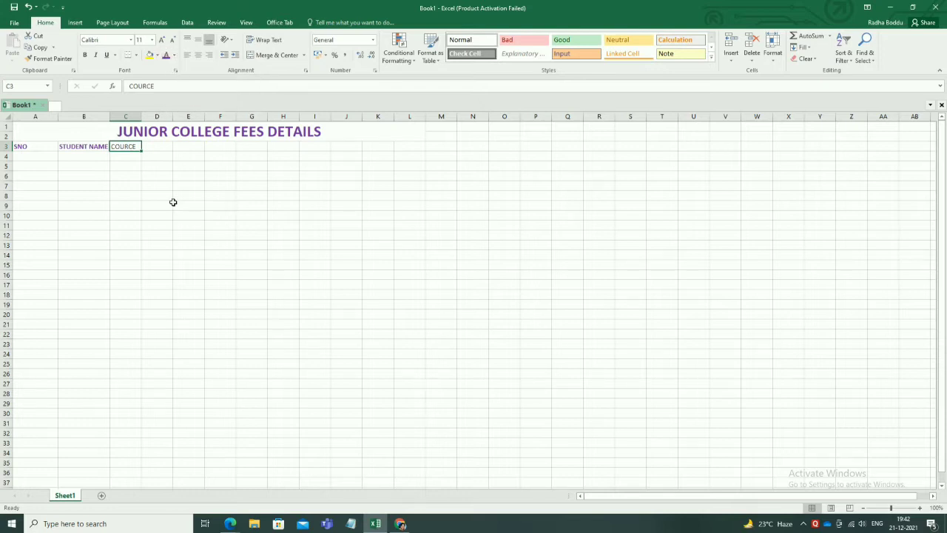
pyautogui.click(84, 54)
pyautogui.click(190, 188)
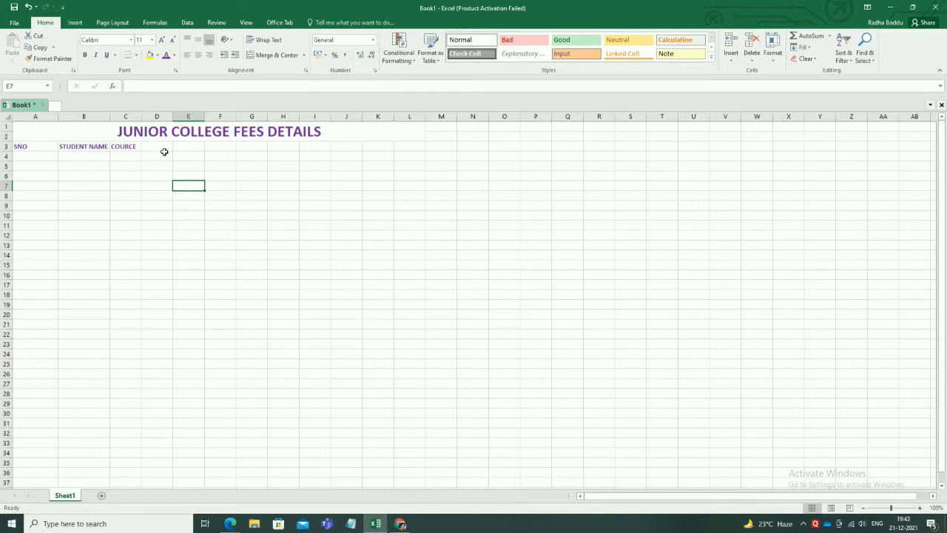
# Enter the headers FEES, MONTHS and TOTAL FEES in D3 through F3.
pyautogui.click(162, 150)
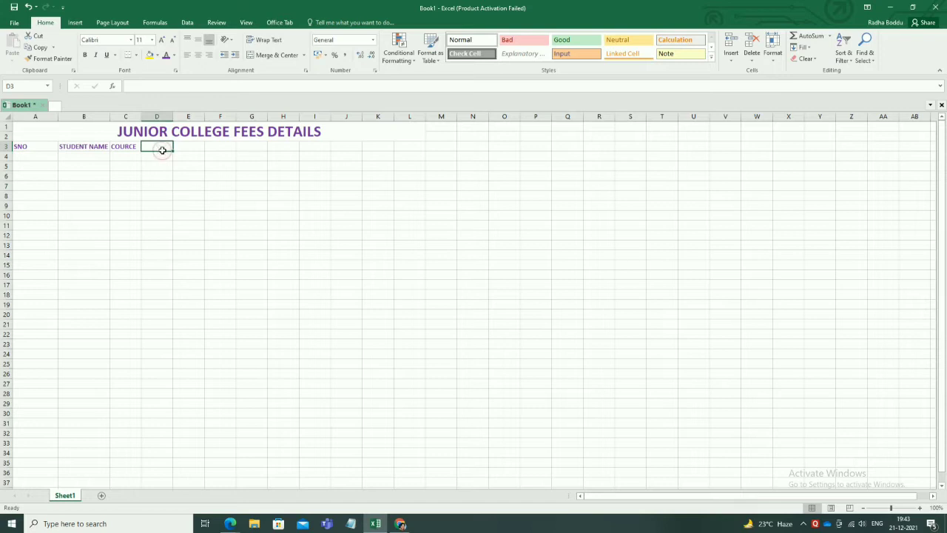
pyautogui.write('FEES')
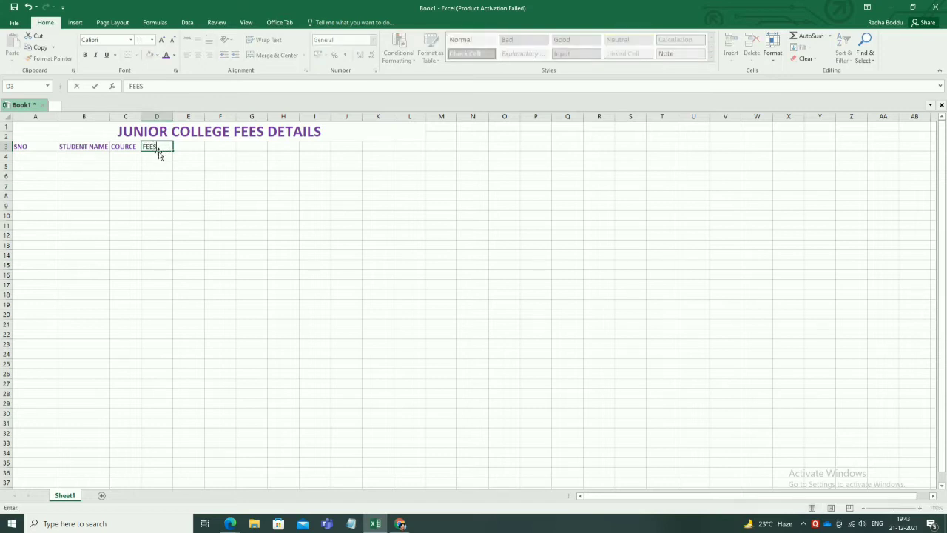
pyautogui.press('Tab')
pyautogui.write('MO')
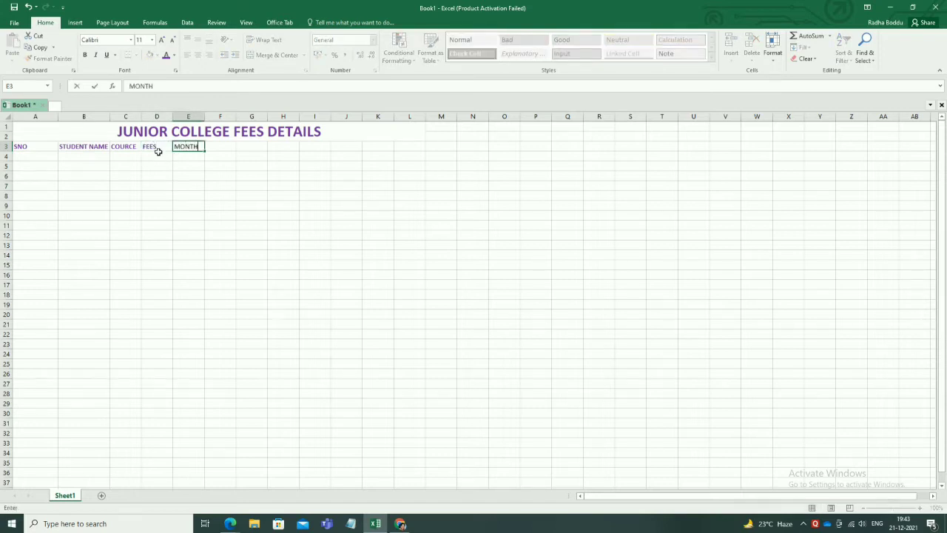
pyautogui.press('Tab')
pyautogui.write('TO')
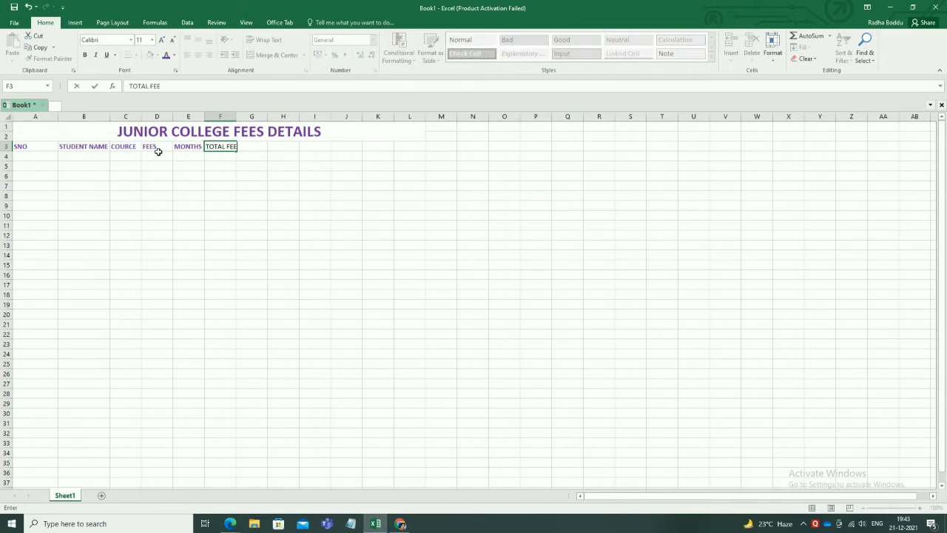
pyautogui.press('Tab')
# Enter the headers DISCOUNT, DISCOUNT FEES, INSTALLMENT and PERINSTALLMENT in G3 through J3.
pyautogui.write('DI')
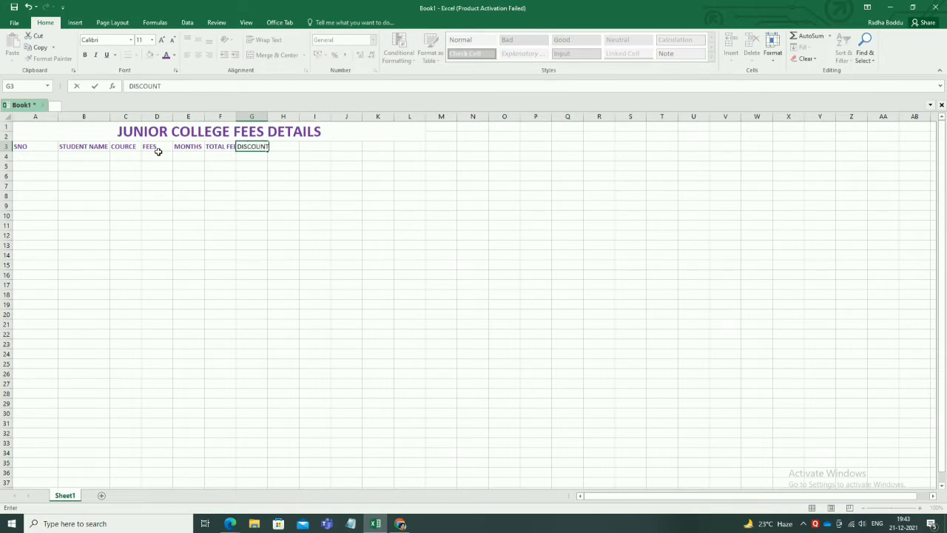
pyautogui.press('Tab')
pyautogui.write('DISCOUN')
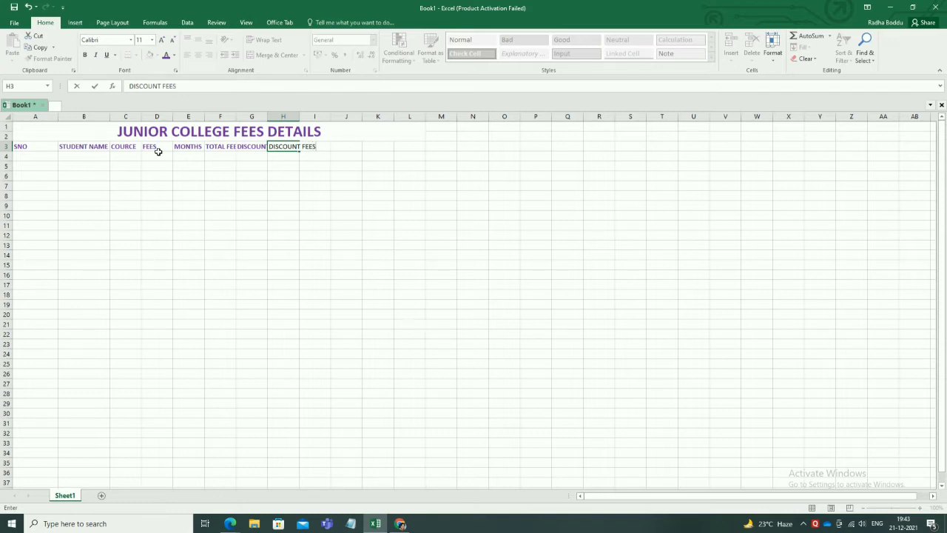
pyautogui.press('Tab')
pyautogui.write('INS')
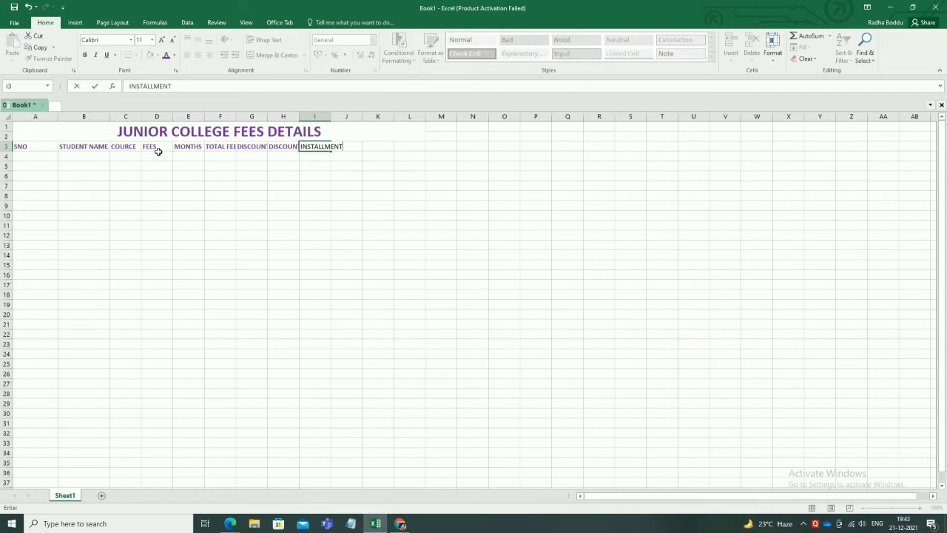
pyautogui.press('Tab')
pyautogui.write('PERINSTA')
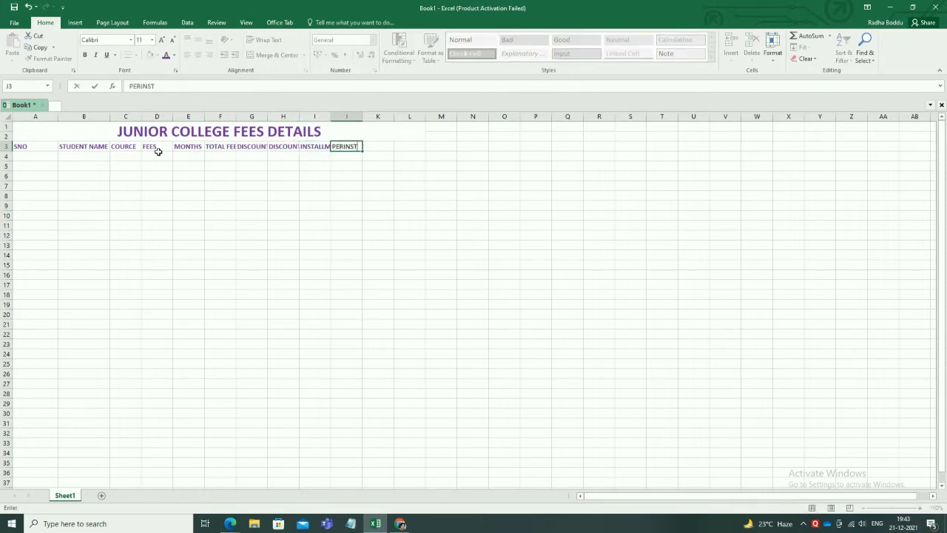
pyautogui.write('LLMENT')
# AutoFit columns F through J to their headers, nudging column G slightly wider.
pyautogui.click(345, 222)
pyautogui.click(215, 148)
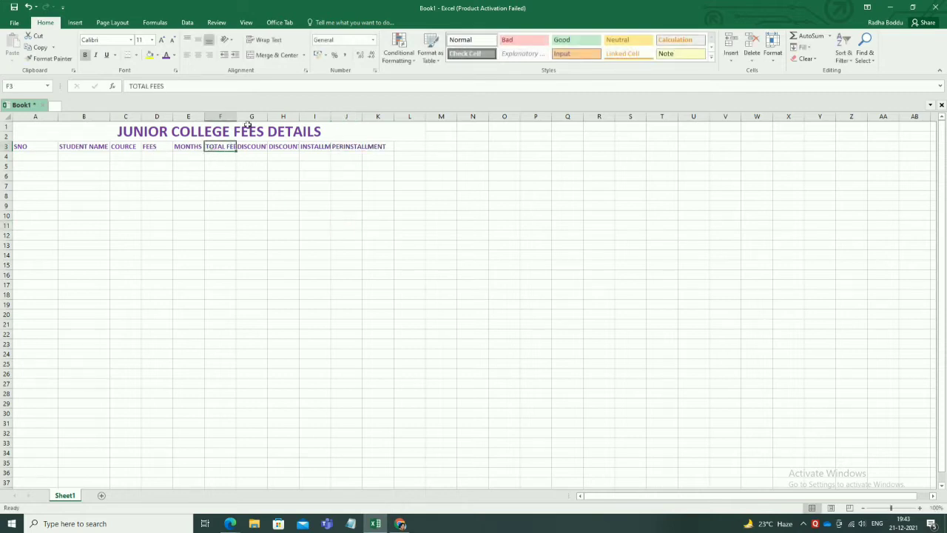
pyautogui.doubleClick(236, 117)
pyautogui.click(257, 146)
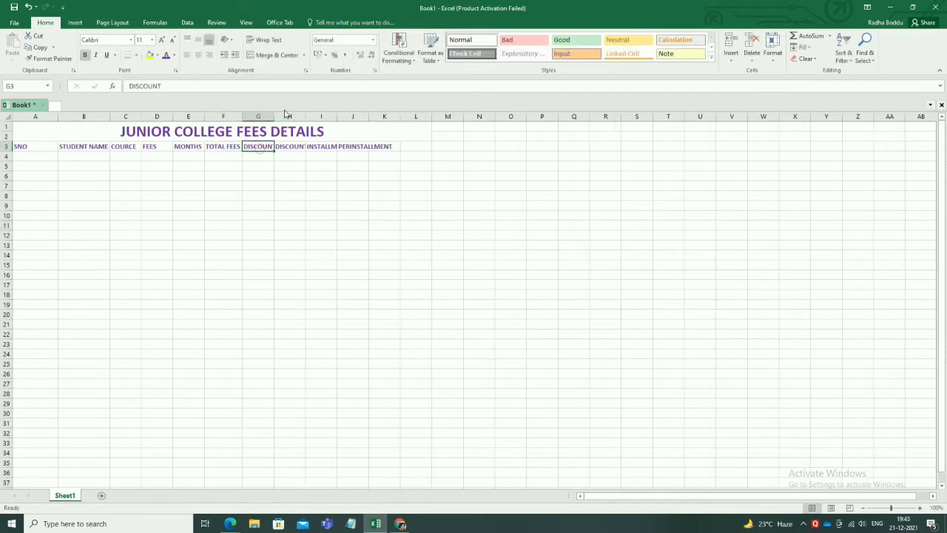
pyautogui.moveTo(274, 116); pyautogui.dragTo(277, 117)
pyautogui.click(296, 148)
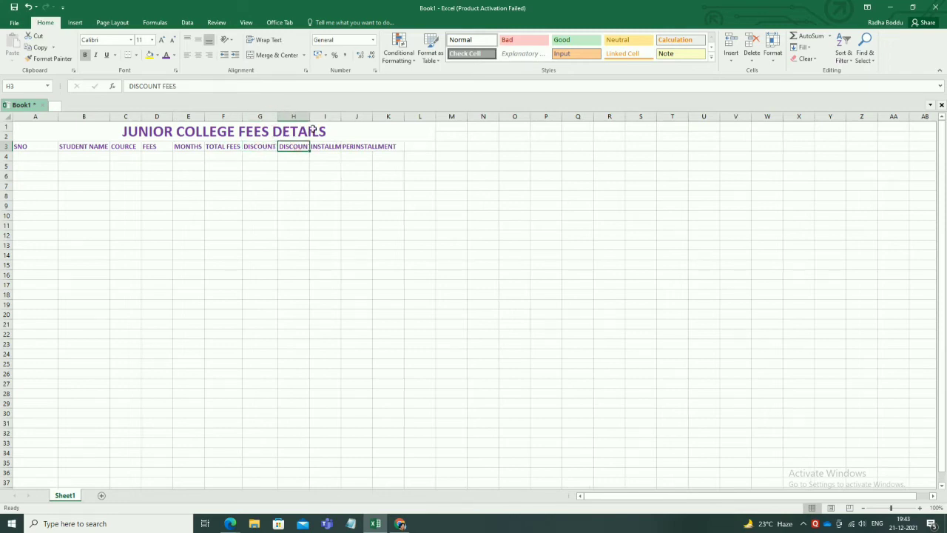
pyautogui.doubleClick(309, 117)
pyautogui.click(339, 146)
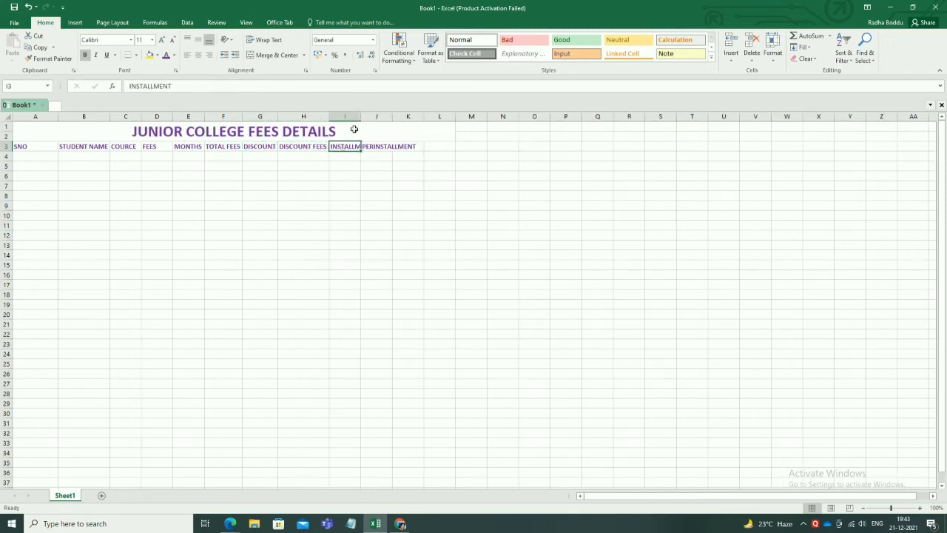
pyautogui.doubleClick(361, 117)
pyautogui.click(392, 147)
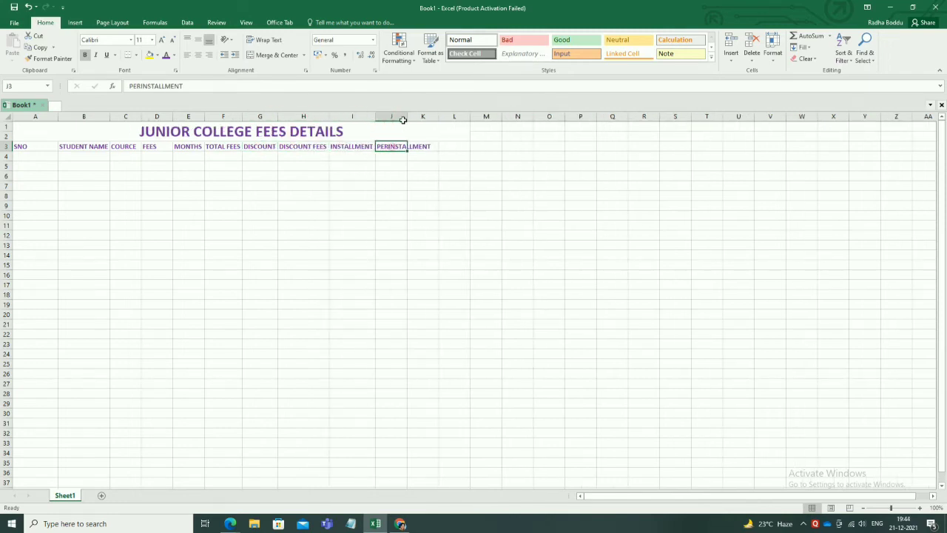
pyautogui.doubleClick(407, 117)
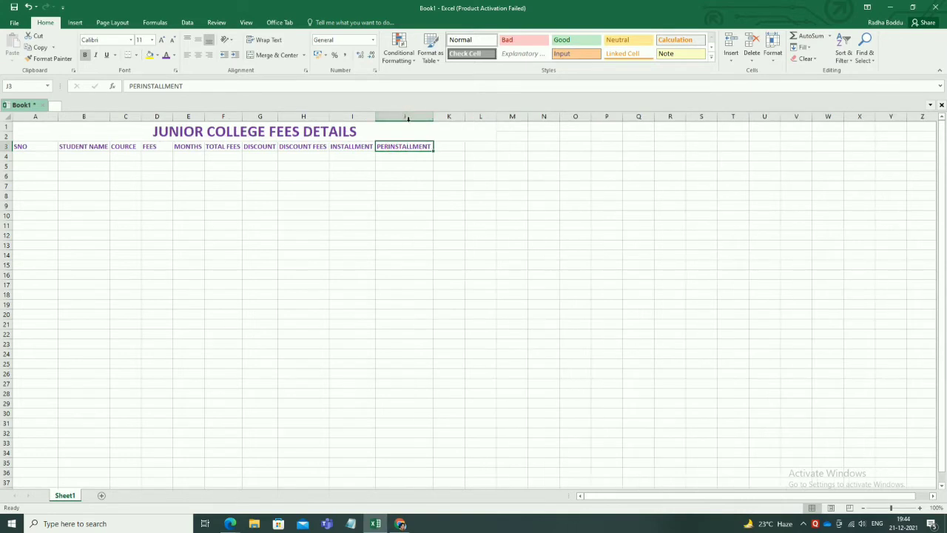
# AutoFit column C and widen columns B and E through J for their headings.
pyautogui.click(127, 146)
pyautogui.doubleClick(142, 117)
pyautogui.moveTo(110, 117); pyautogui.dragTo(119, 117)
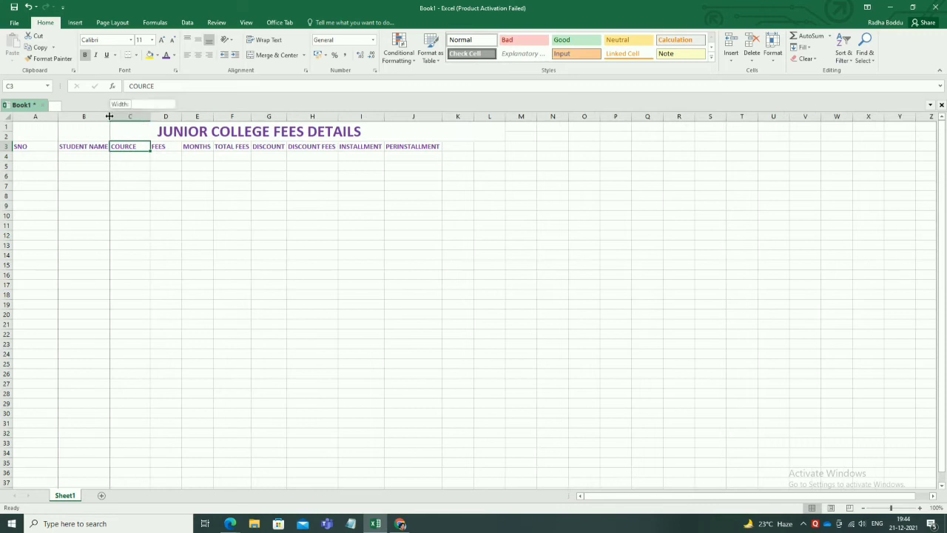
pyautogui.click(214, 146)
pyautogui.moveTo(222, 117); pyautogui.dragTo(442, 117)
pyautogui.click(251, 145)
pyautogui.click(300, 146)
pyautogui.click(348, 148)
pyautogui.click(403, 146)
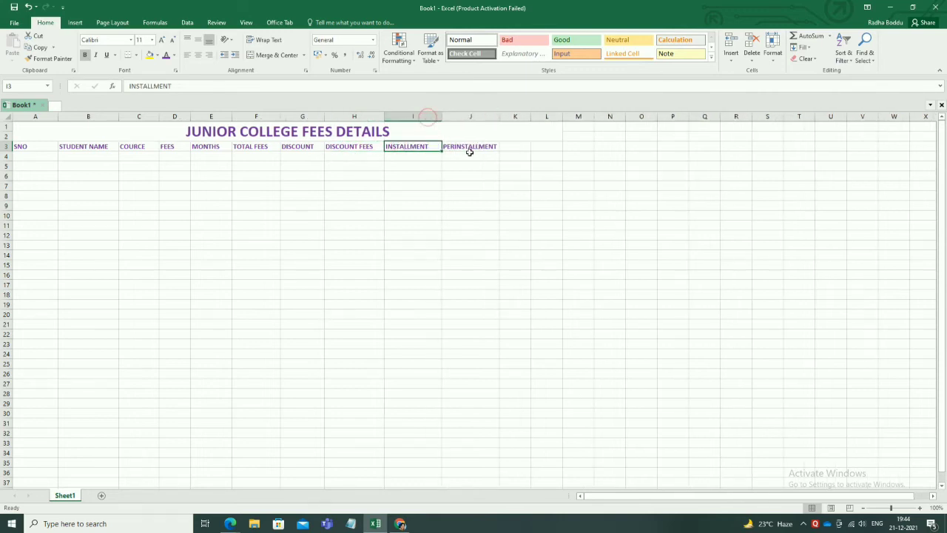
pyautogui.click(474, 146)
pyautogui.moveTo(501, 117); pyautogui.dragTo(509, 117)
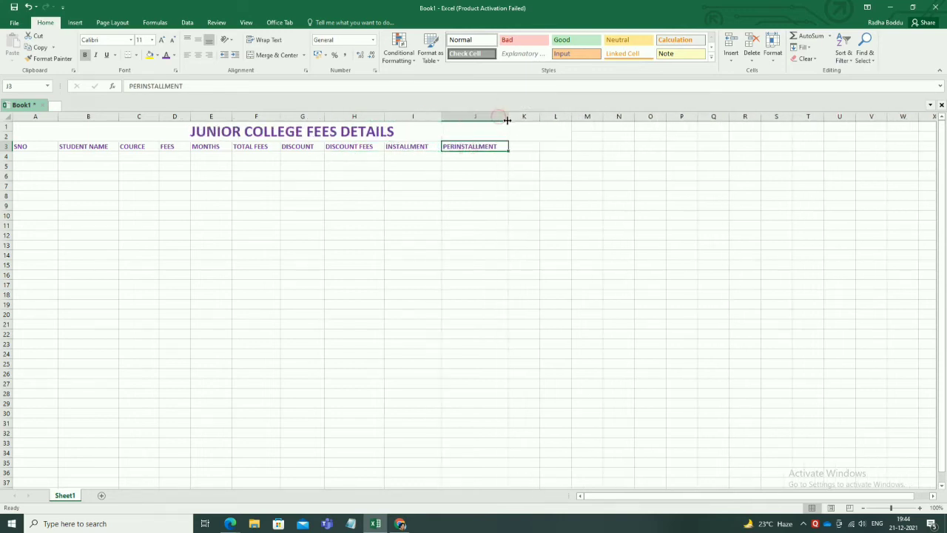
pyautogui.click(34, 156)
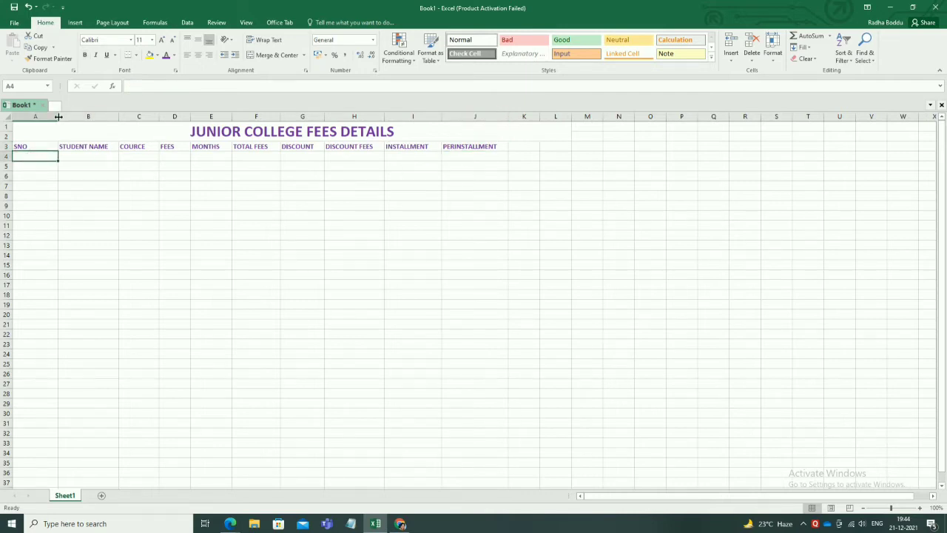
# Narrow column A to fit SNO and enter serial numbers 1, 2, 3 from A4.
pyautogui.moveTo(59, 117); pyautogui.dragTo(42, 117)
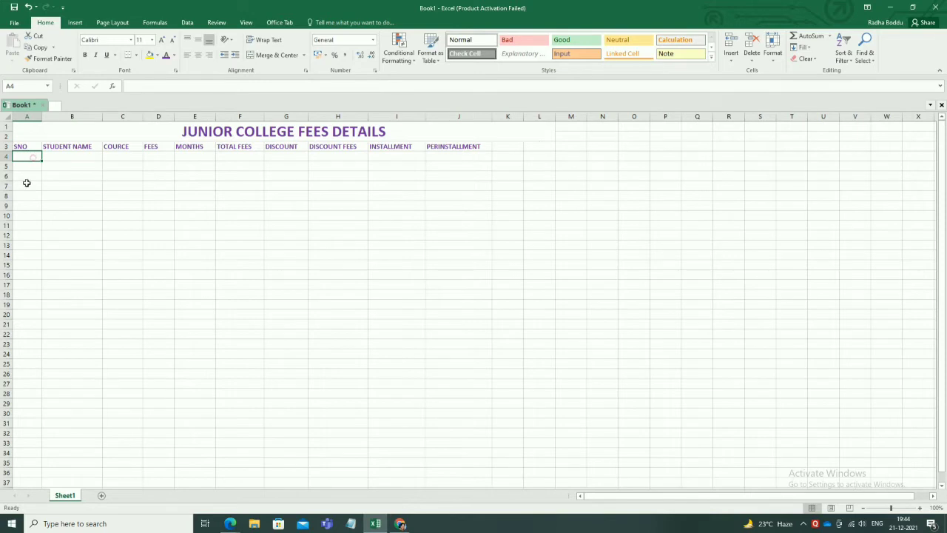
pyautogui.write('1')
pyautogui.press('Return')
pyautogui.write('2')
pyautogui.press('Return')
pyautogui.write('3')
pyautogui.press('Return')
pyautogui.moveTo(32, 156); pyautogui.dragTo(39, 227)
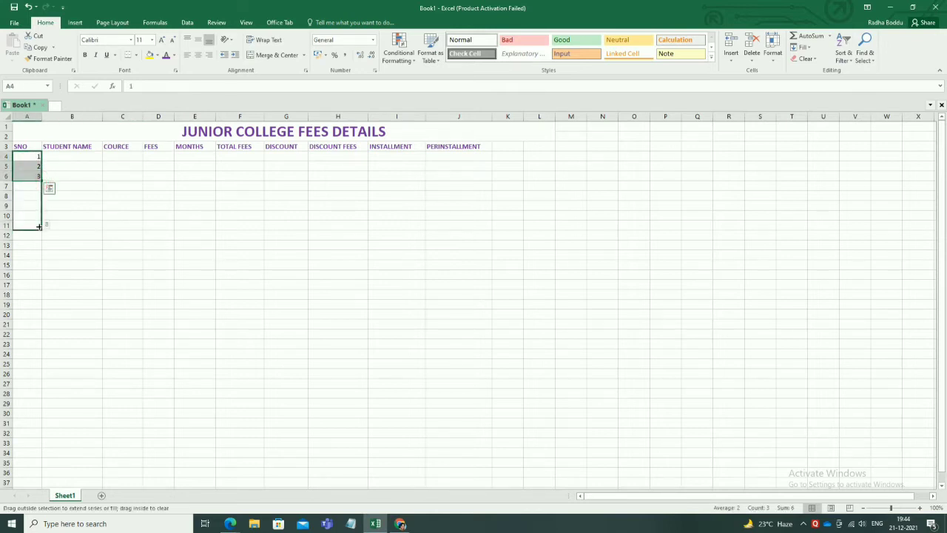
# Enter the first four student names in B4 through B7.
pyautogui.click(69, 156)
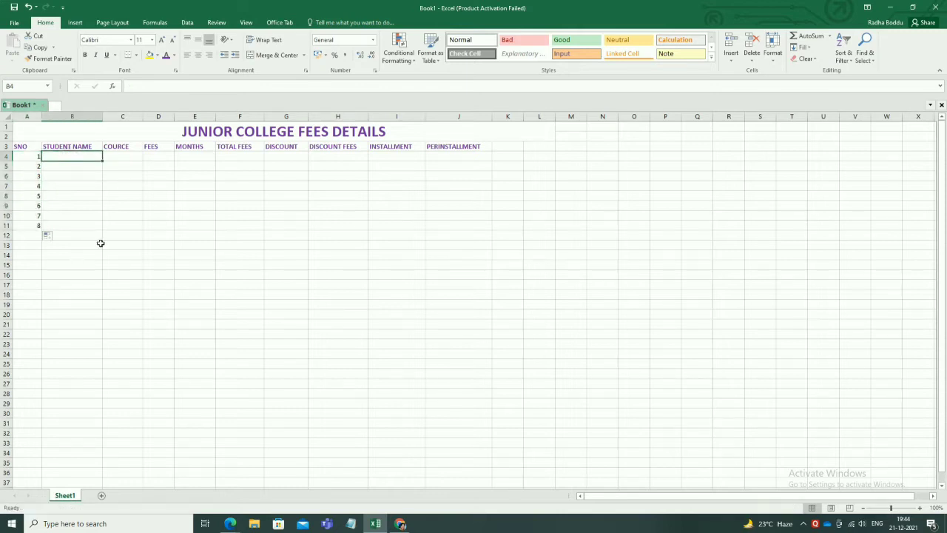
pyautogui.write('RE')
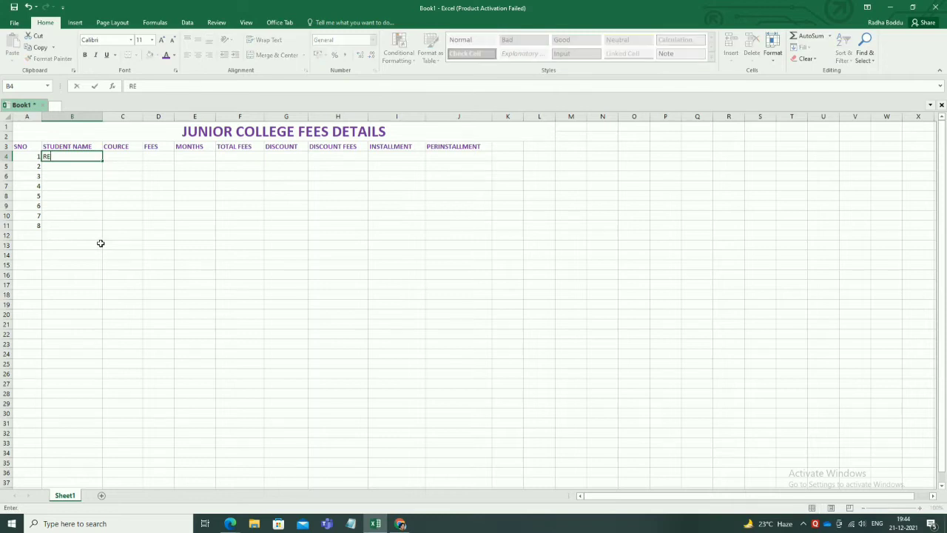
pyautogui.write('SHMA')
pyautogui.press('Return')
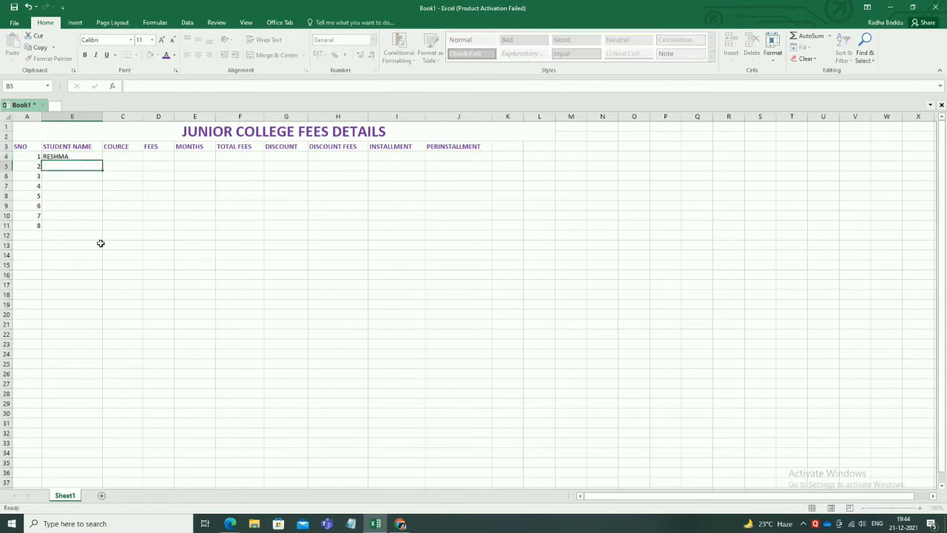
pyautogui.write('RAGHU')
pyautogui.press('Return')
pyautogui.write('RAMU')
pyautogui.press('Return')
pyautogui.write('KESAVA')
pyautogui.press('Return')
# Enter the remaining four student names in B8 through B11.
pyautogui.write('MADHU')
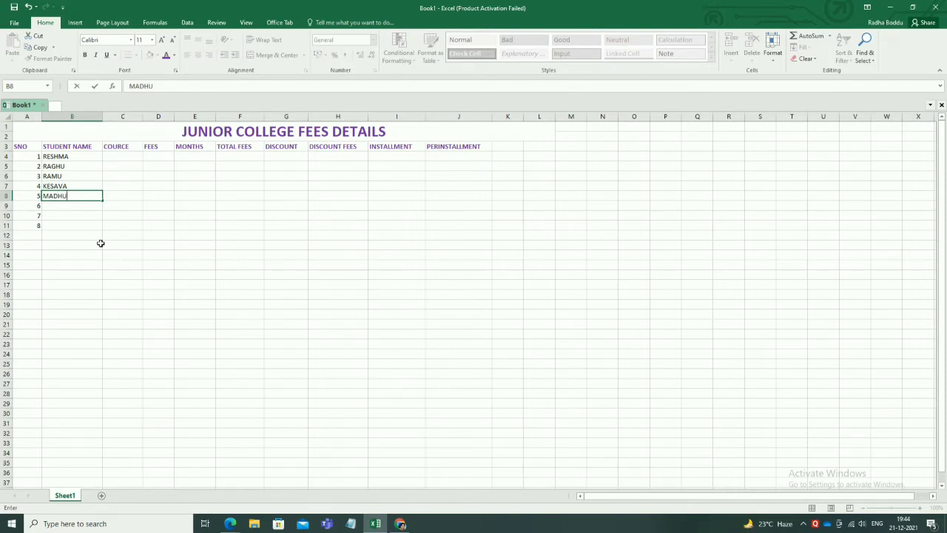
pyautogui.press('BackSpace')
pyautogui.press('BackSpace')
pyautogui.press('BackSpace')
pyautogui.press('BackSpace')
pyautogui.write('ADHU')
pyautogui.press('Return')
pyautogui.write('MURALI')
pyautogui.press('Return')
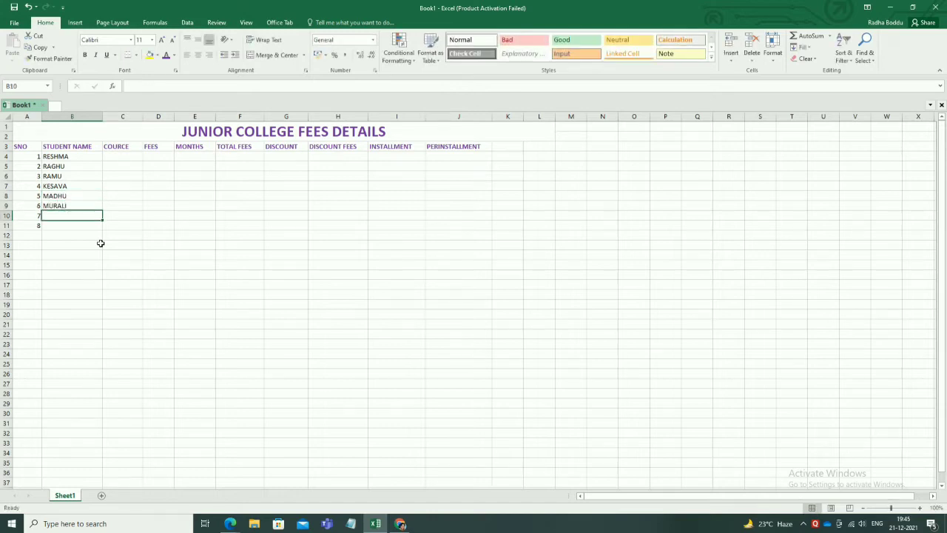
pyautogui.write('MOHAN')
pyautogui.press('Return')
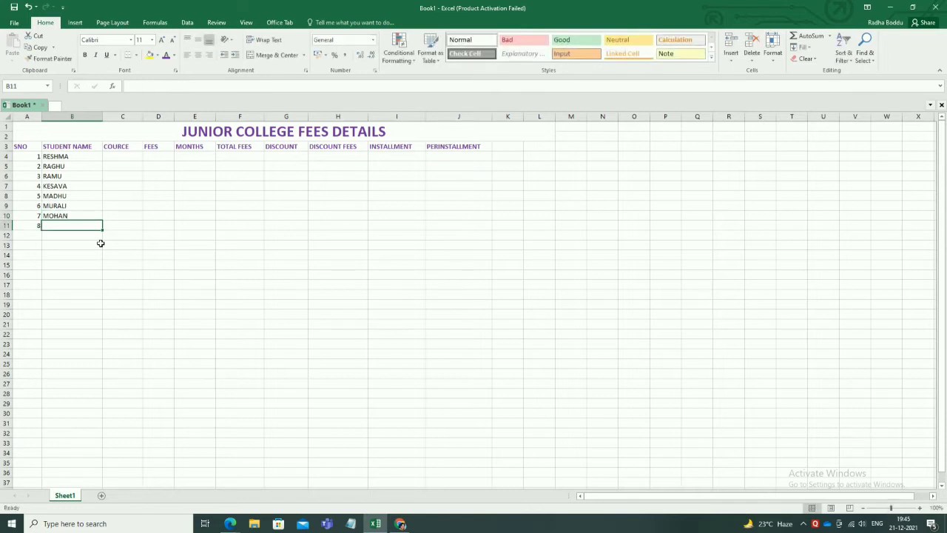
pyautogui.write('MADHURI')
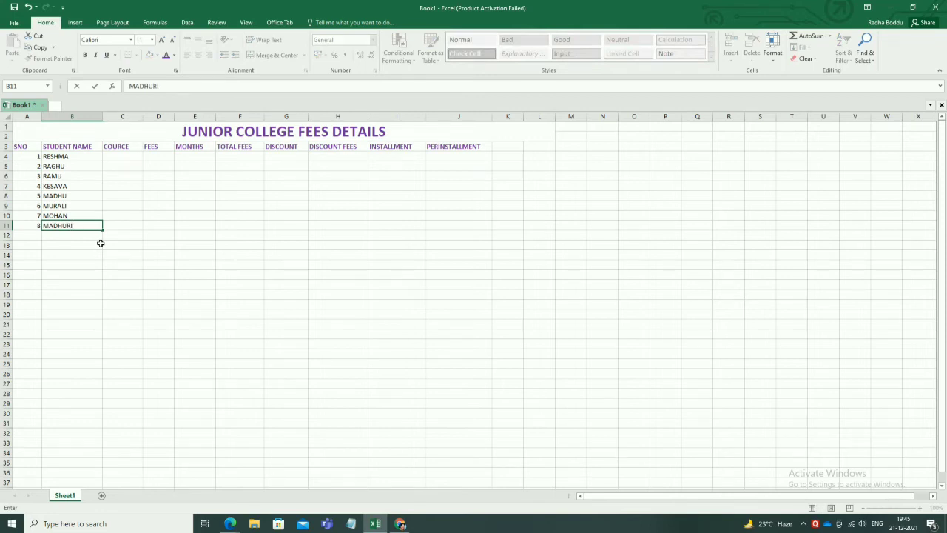
pyautogui.click(165, 278)
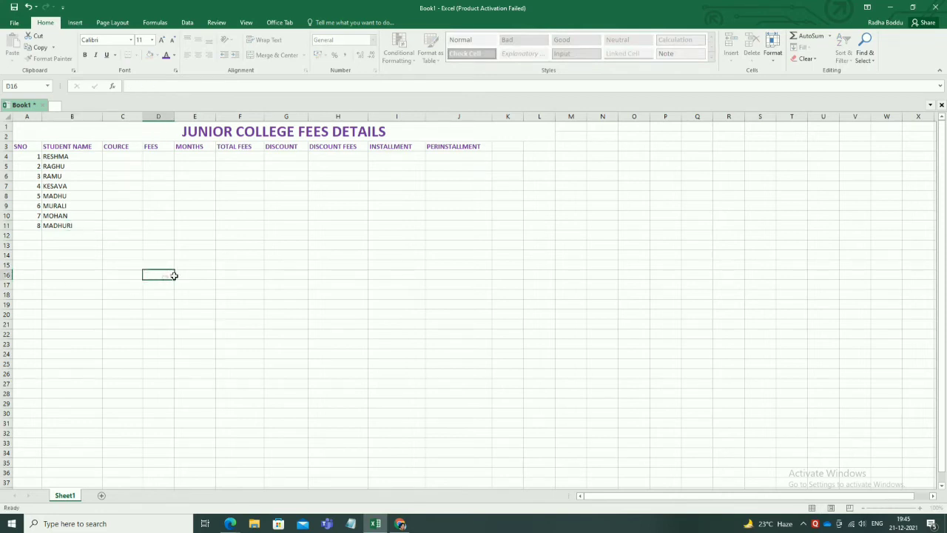
# Enter course BASIC, fees 5000 and 5 months in C4, D4 and E4.
pyautogui.click(124, 158)
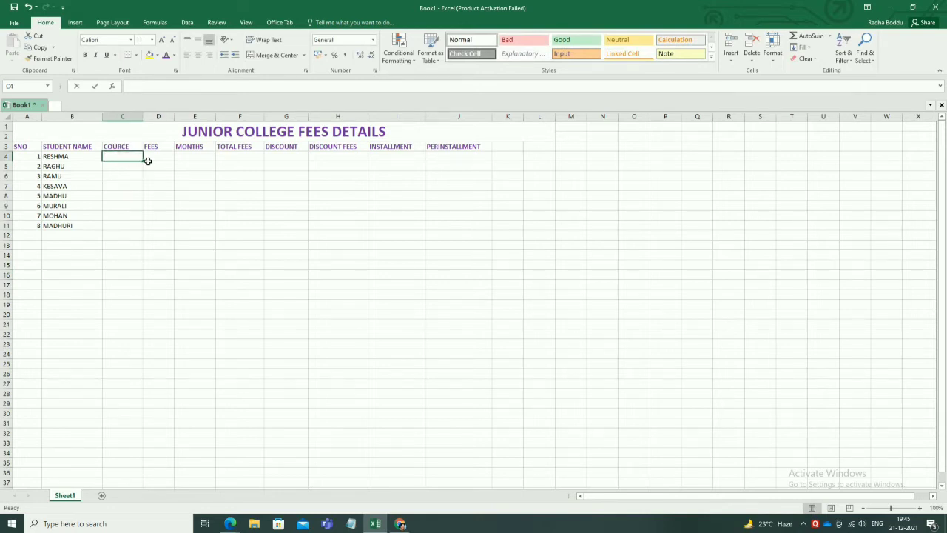
pyautogui.write('BASIC')
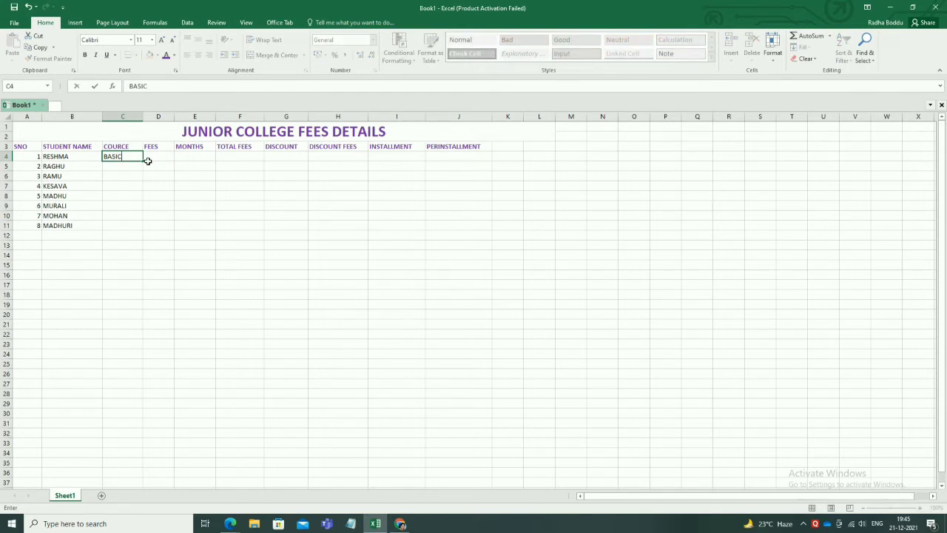
pyautogui.click(148, 159)
pyautogui.write('5000')
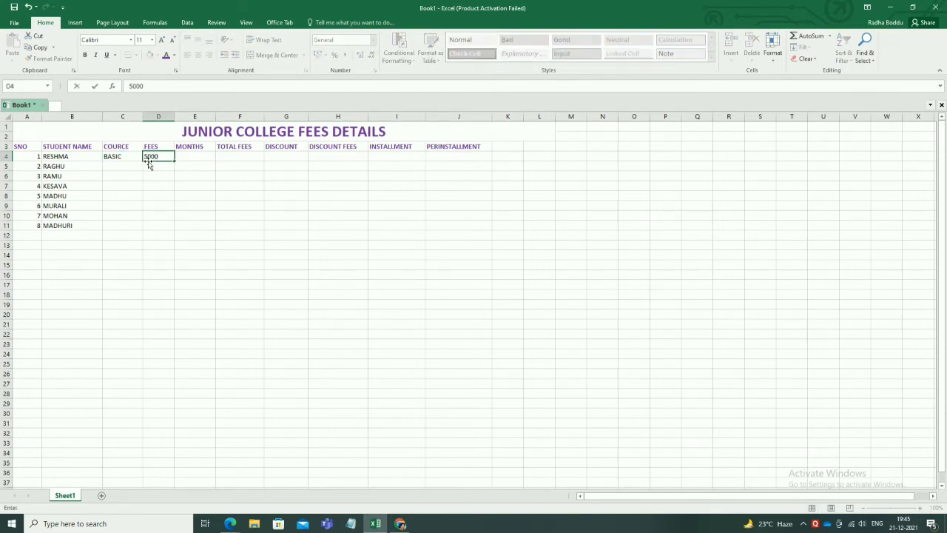
pyautogui.press('Tab')
pyautogui.write('5')
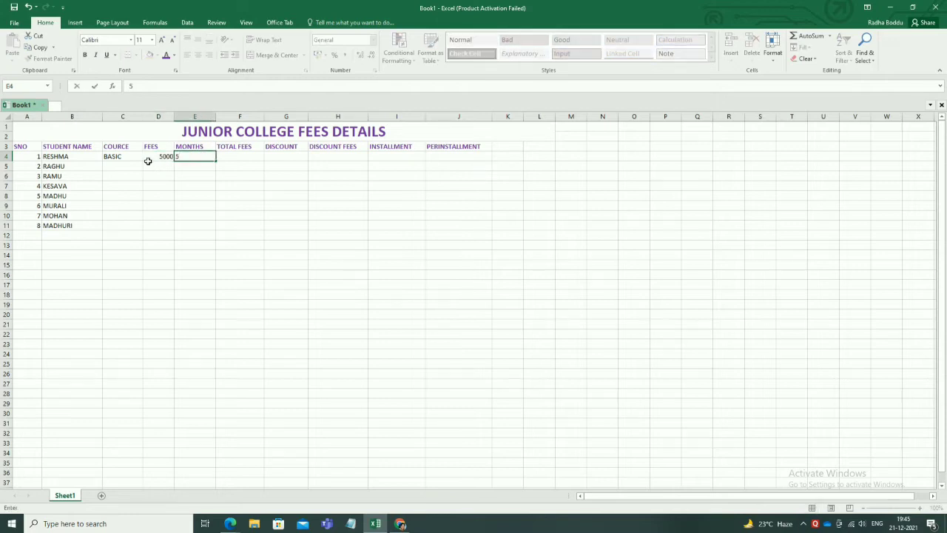
pyautogui.press('Tab')
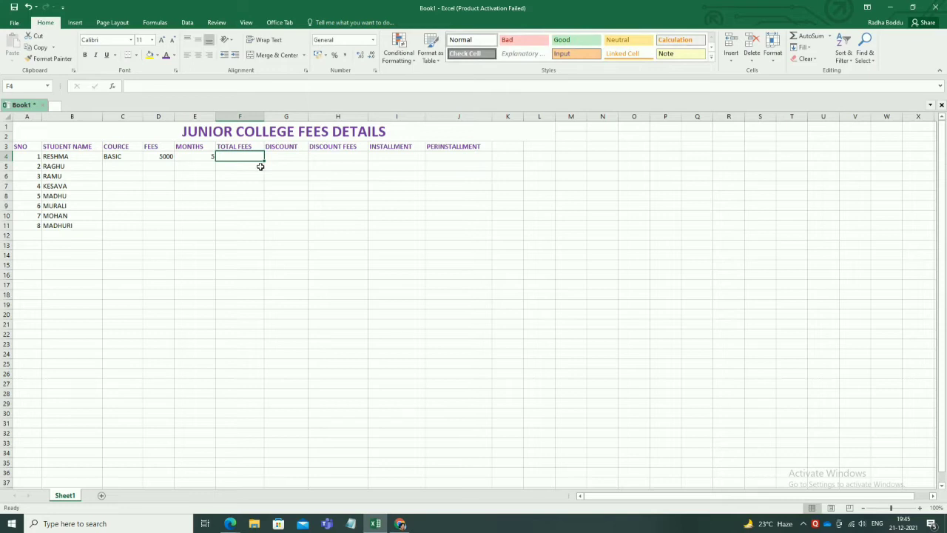
# Calculate total fees in F4 with the formula =D4*E4.
pyautogui.write('=')
pyautogui.click(170, 156)
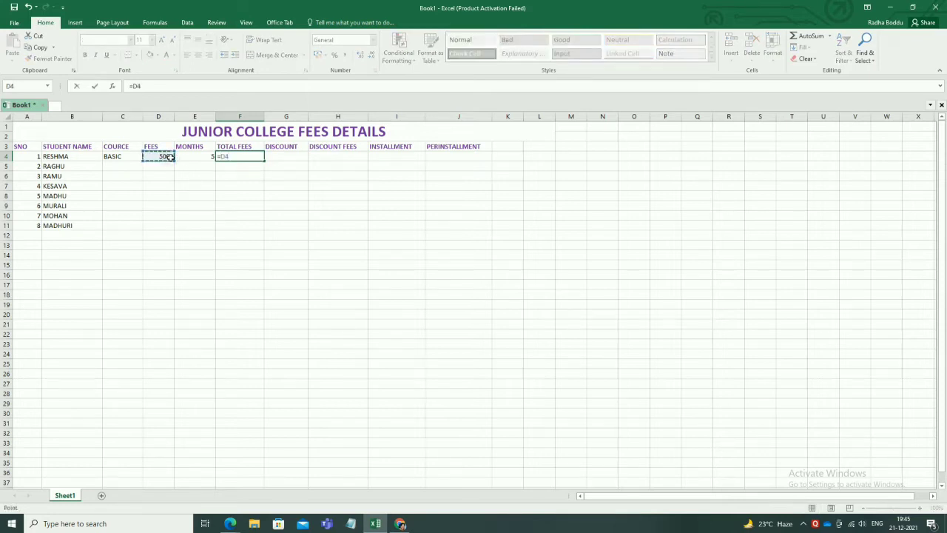
pyautogui.write('*')
pyautogui.click(199, 157)
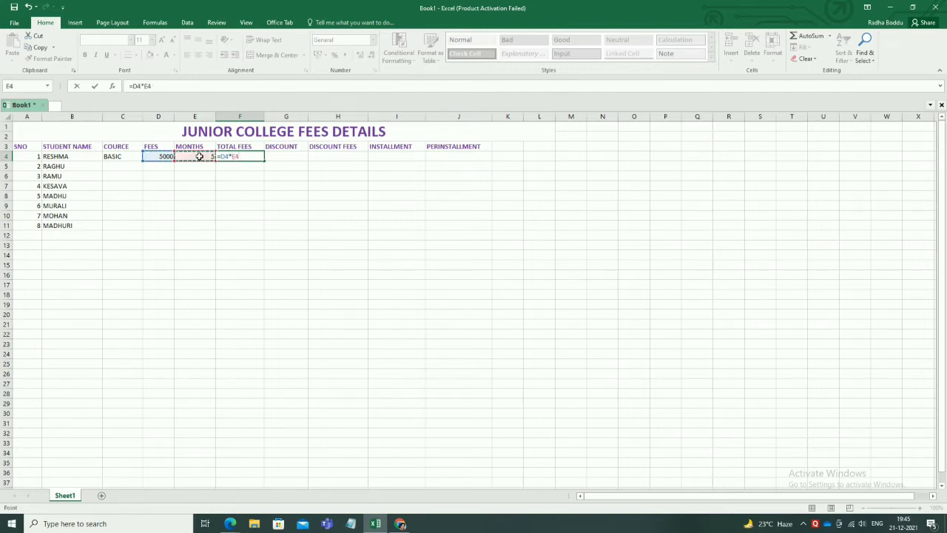
pyautogui.press('Return')
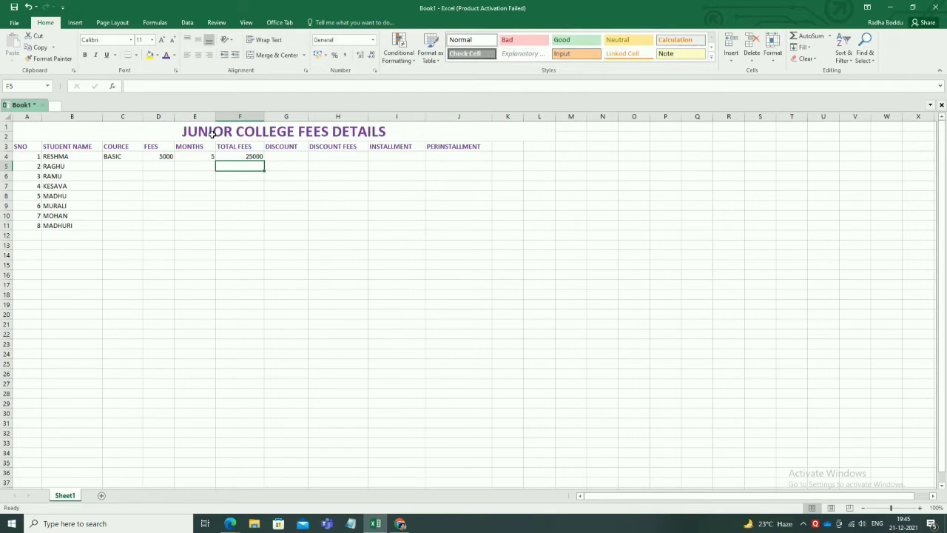
# Enter a 3% discount in G4 and compute discount fees with =F4*G4 in H4.
pyautogui.click(286, 157)
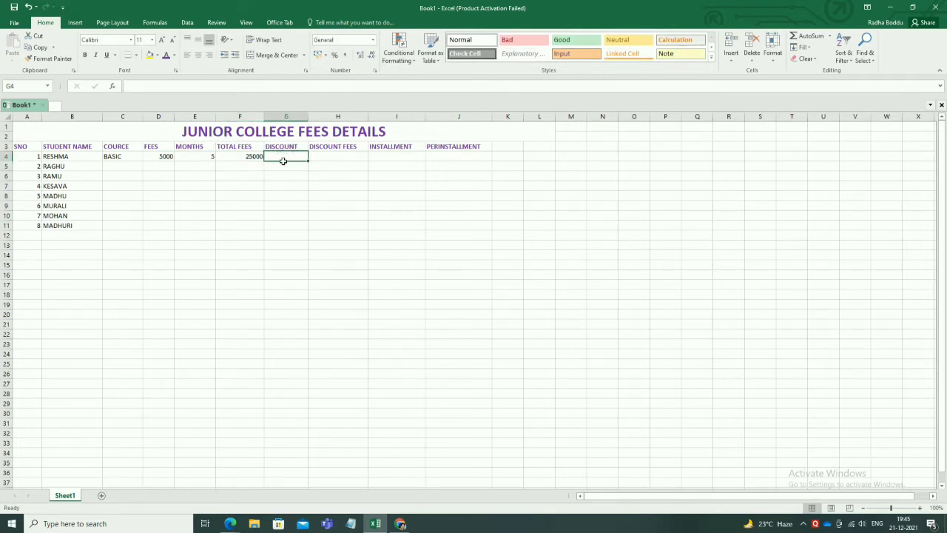
pyautogui.write('3%')
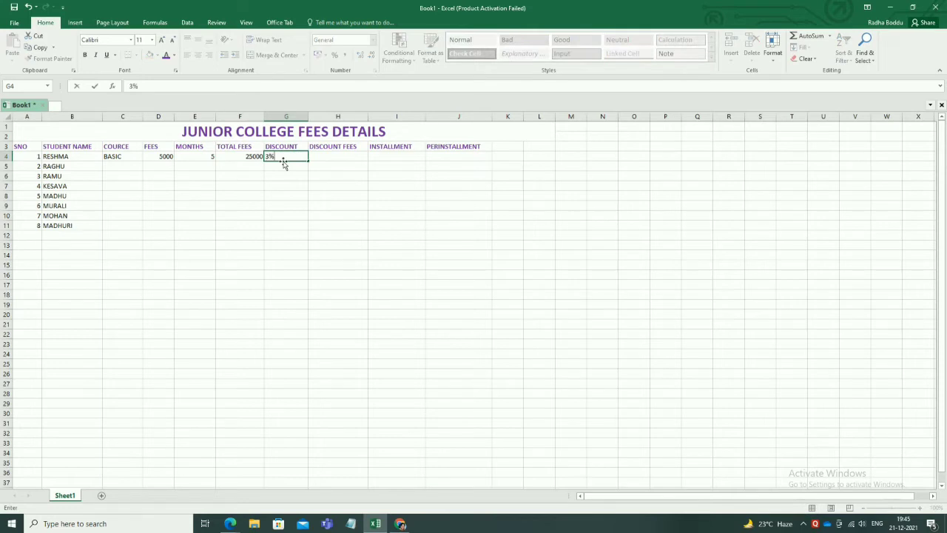
pyautogui.press('Tab')
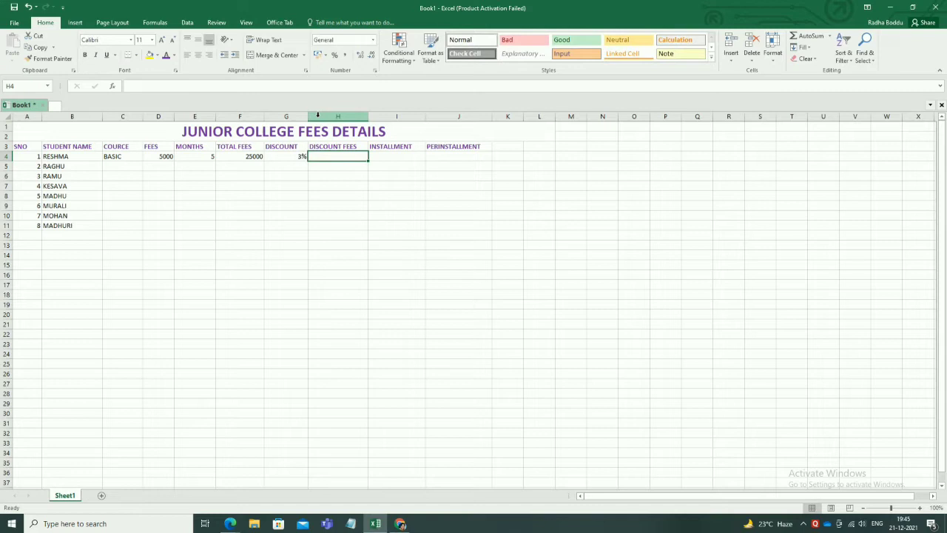
pyautogui.write('=')
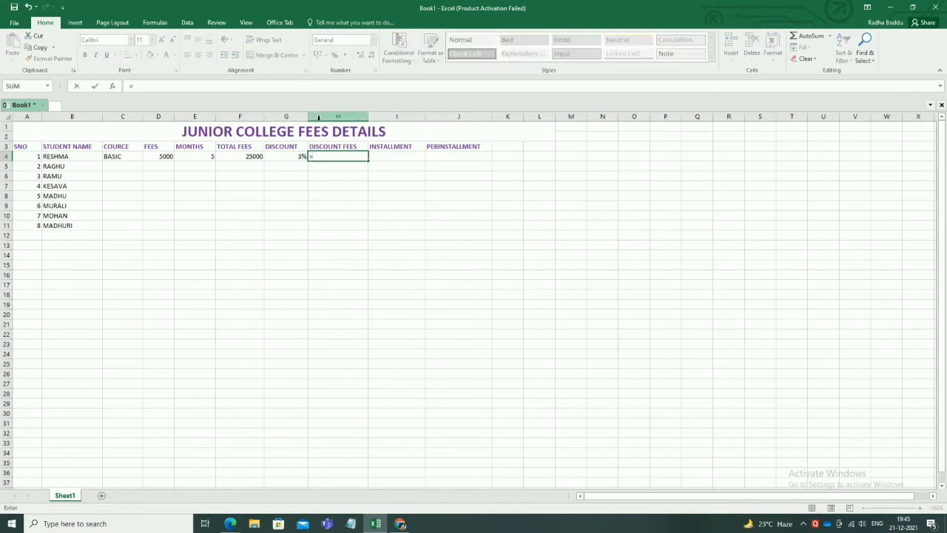
pyautogui.click(250, 157)
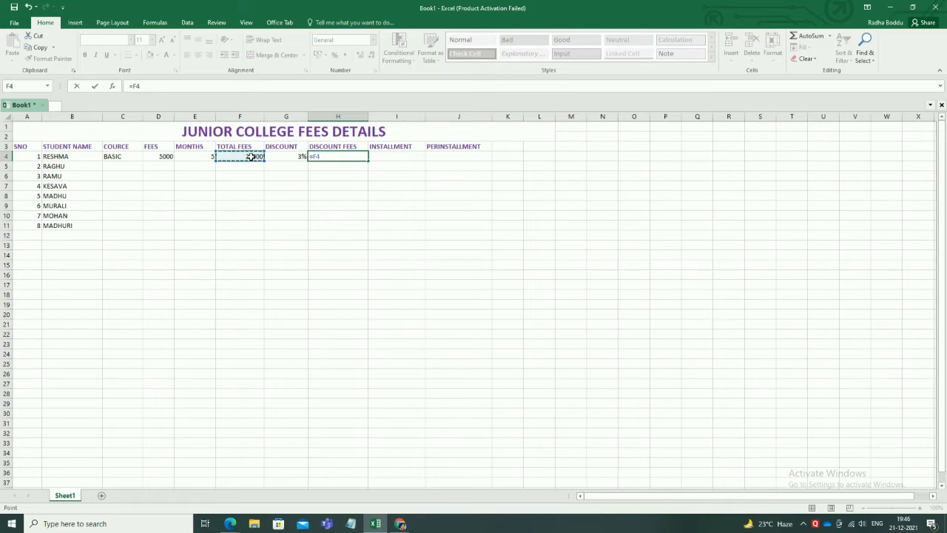
pyautogui.write('*')
pyautogui.click(295, 157)
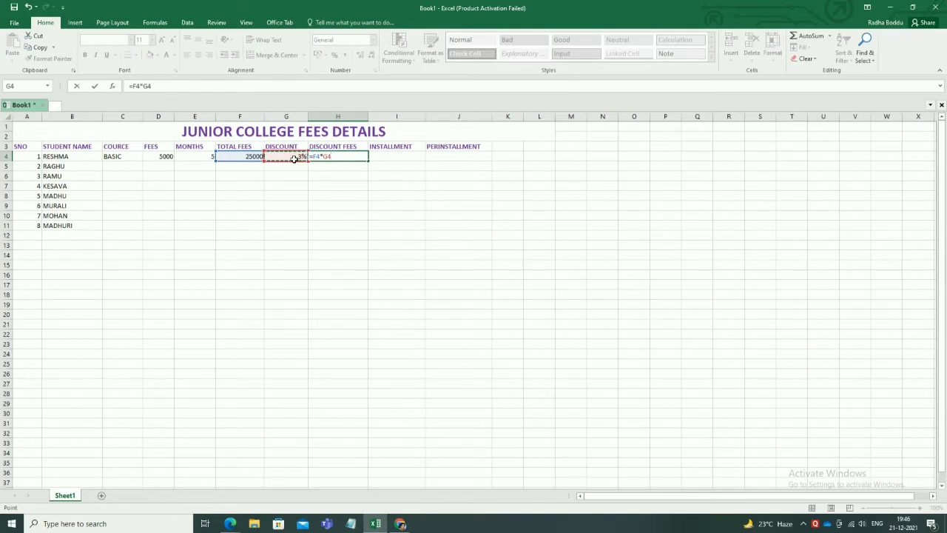
pyautogui.press('Return')
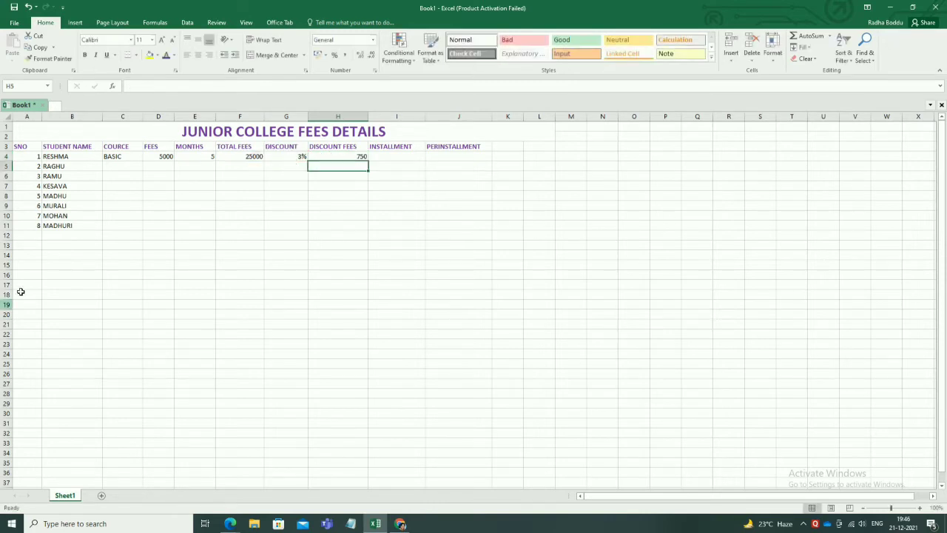
# Enter 1 as the first student's installment count in cell I4.
pyautogui.hotkey('alt', 'Tab')
pyautogui.click(410, 158)
pyautogui.write('1')
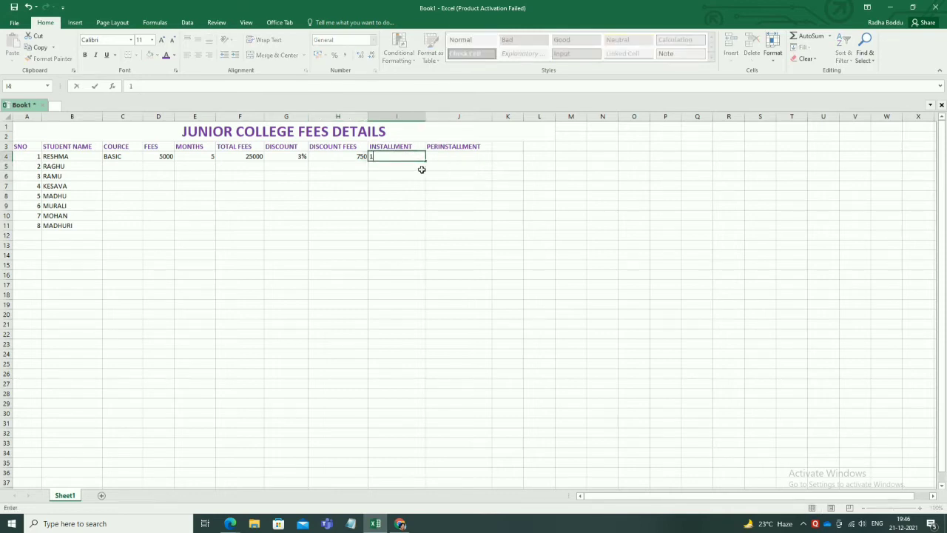
pyautogui.press('Return')
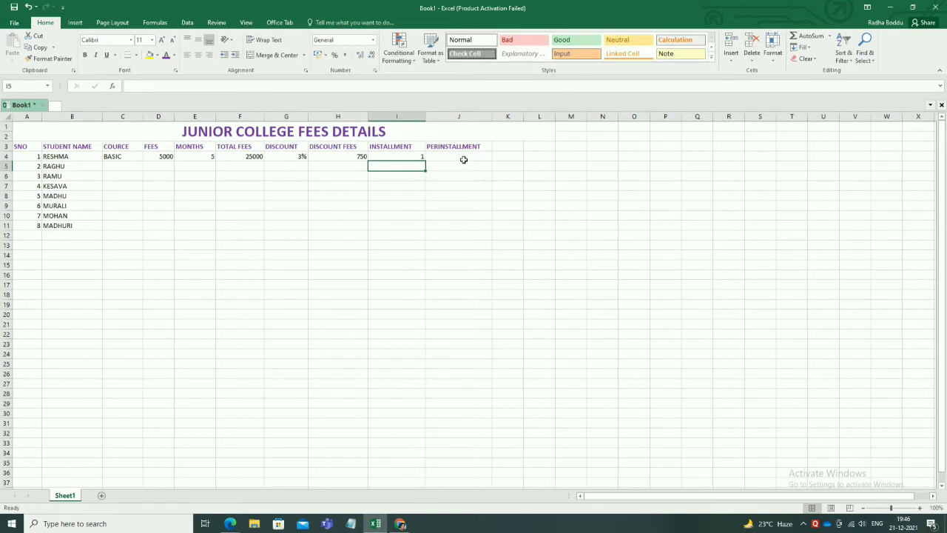
pyautogui.click(464, 158)
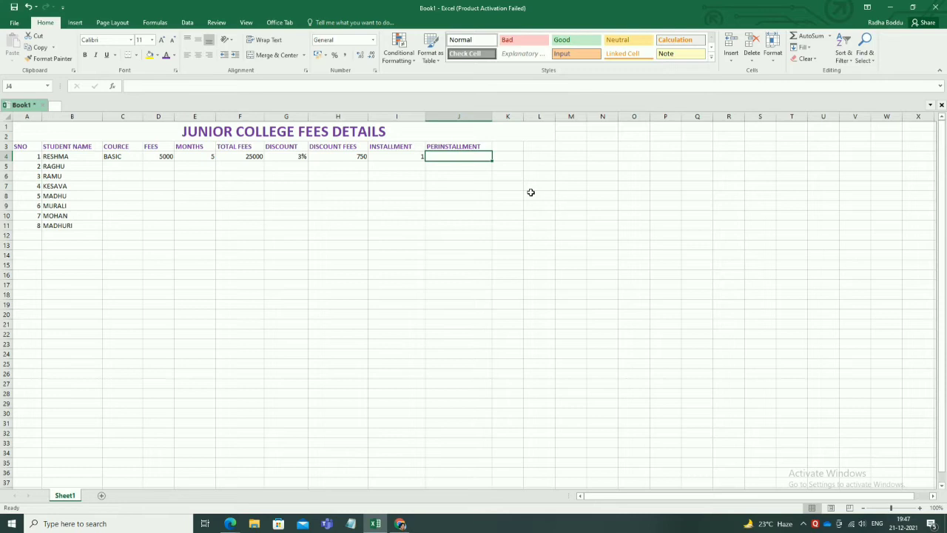
# Insert an empty column before INSTALLMENT and give it the header NETFEES in I3.
pyautogui.click(377, 117)
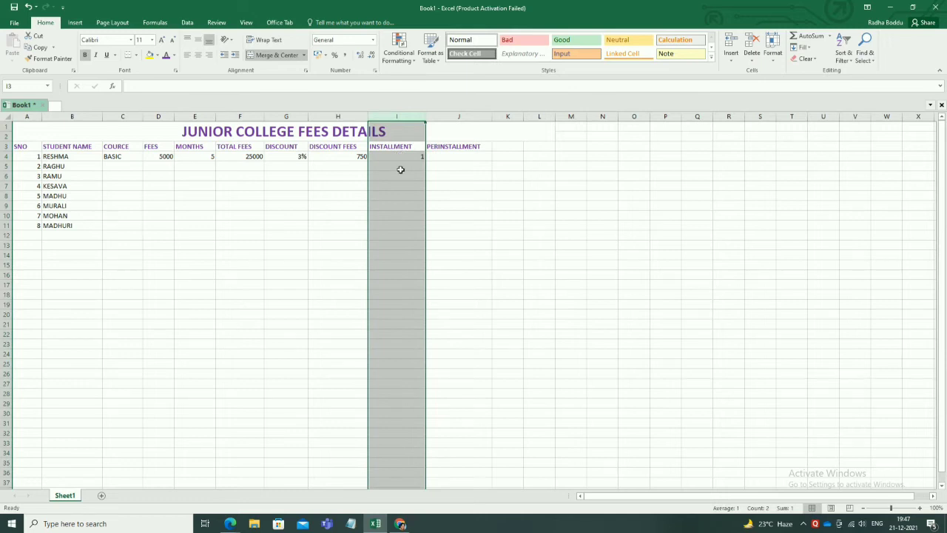
pyautogui.hotkey('alt', 'i')
pyautogui.press('c')
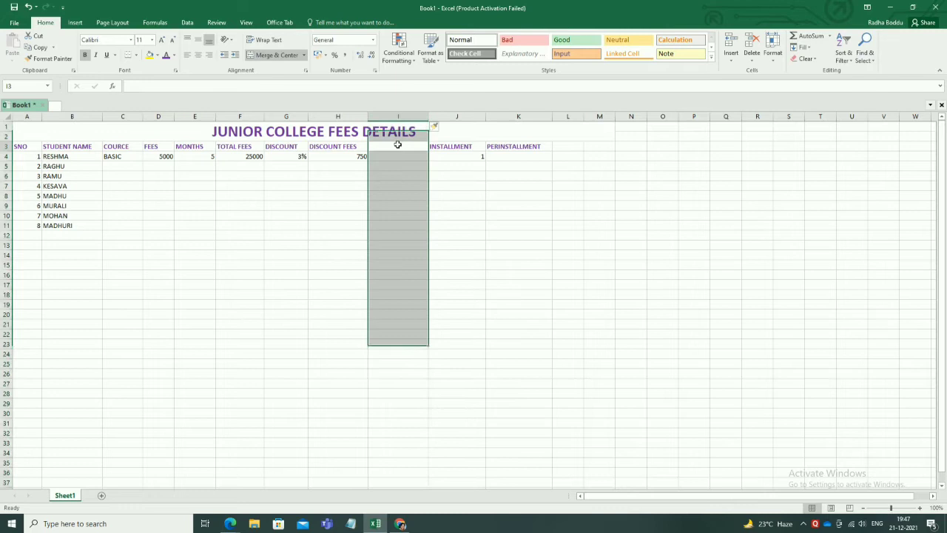
pyautogui.click(395, 146)
pyautogui.write('NETFEES')
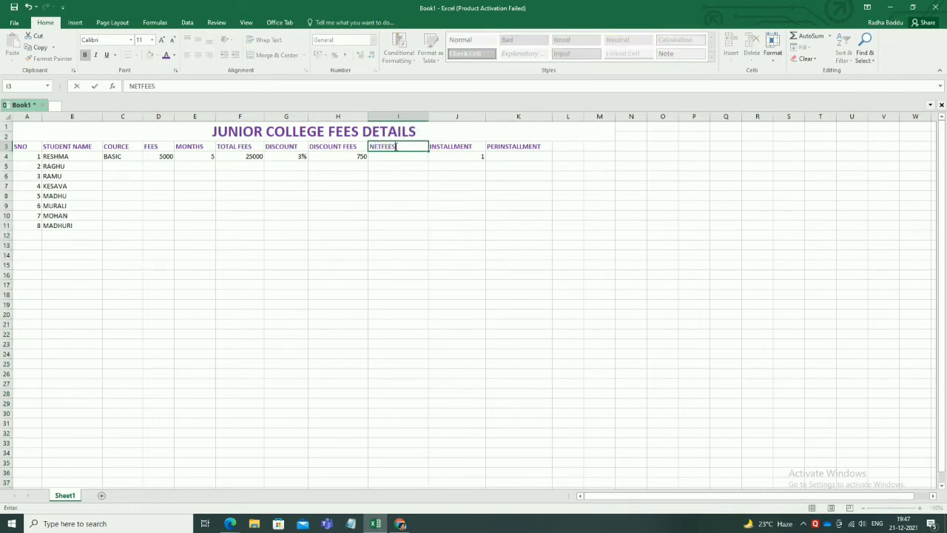
pyautogui.press('Return')
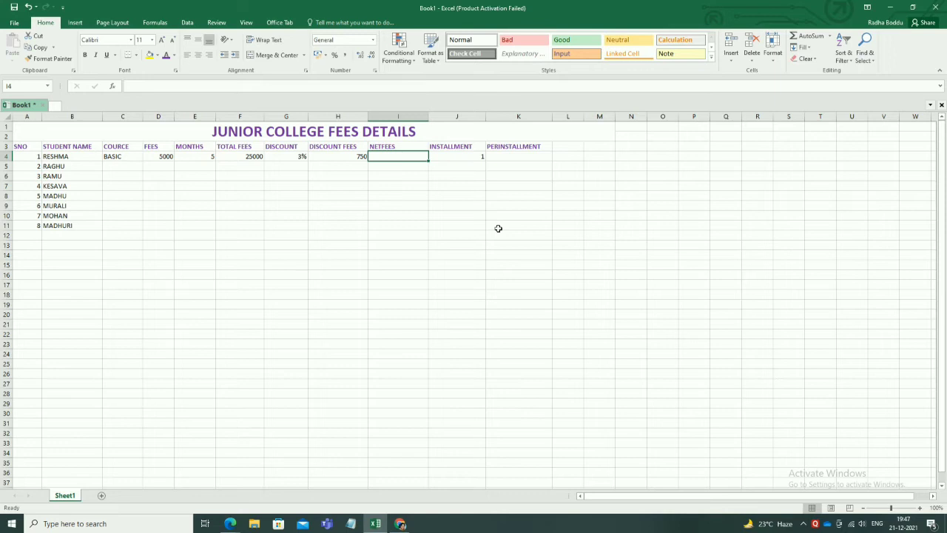
# Enter =F4-H4 in I4 so the first student's net fees show 24250.
pyautogui.write('=')
pyautogui.click(249, 158)
pyautogui.write('-')
pyautogui.click(345, 156)
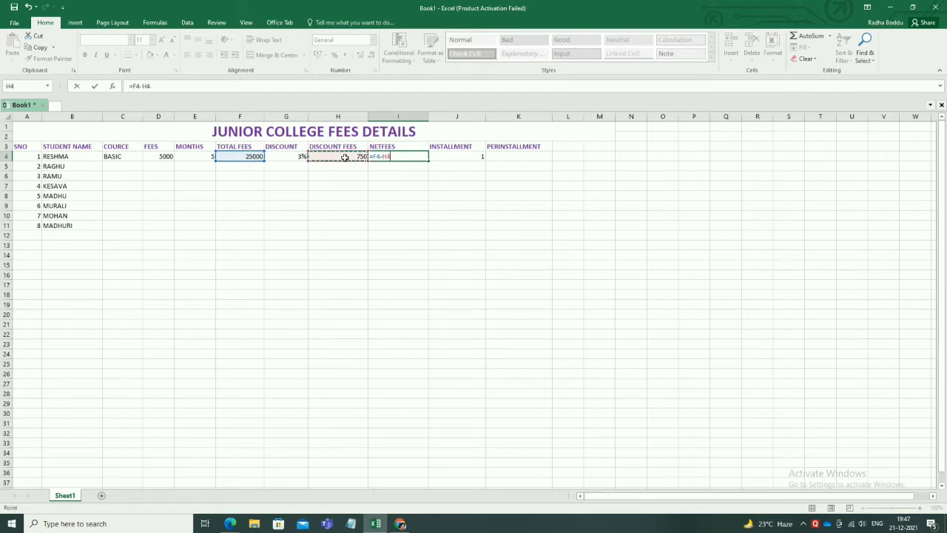
pyautogui.press('Return')
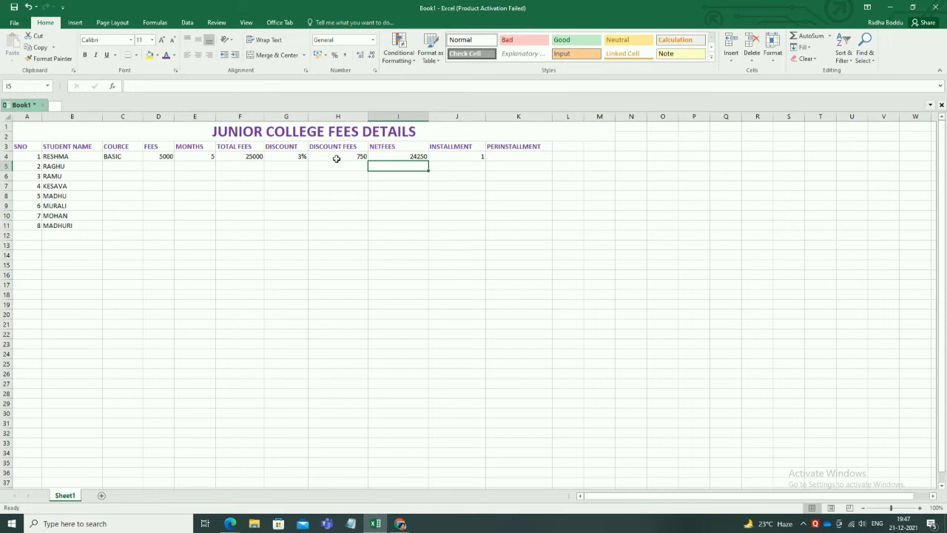
# Start an =I4/ formula in I5, then erase it, leaving I5 empty.
pyautogui.write('=')
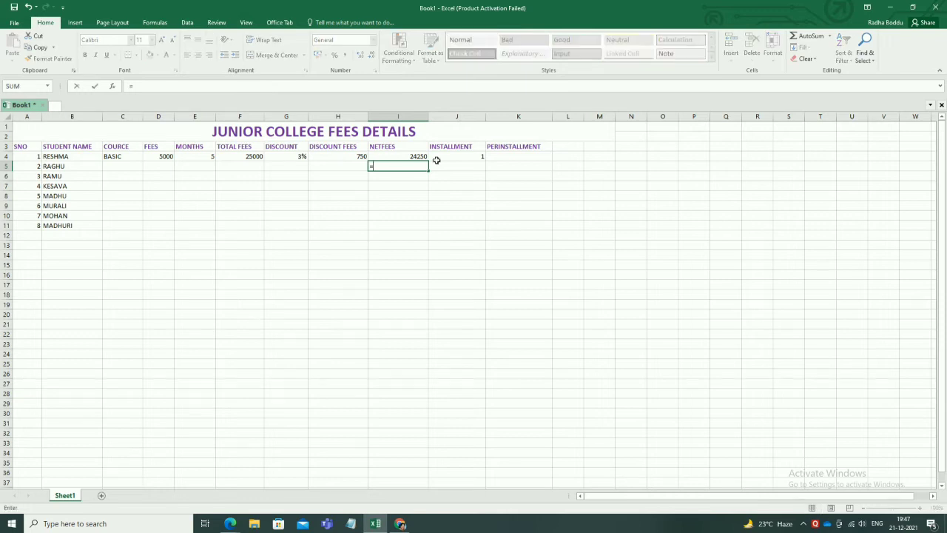
pyautogui.click(411, 157)
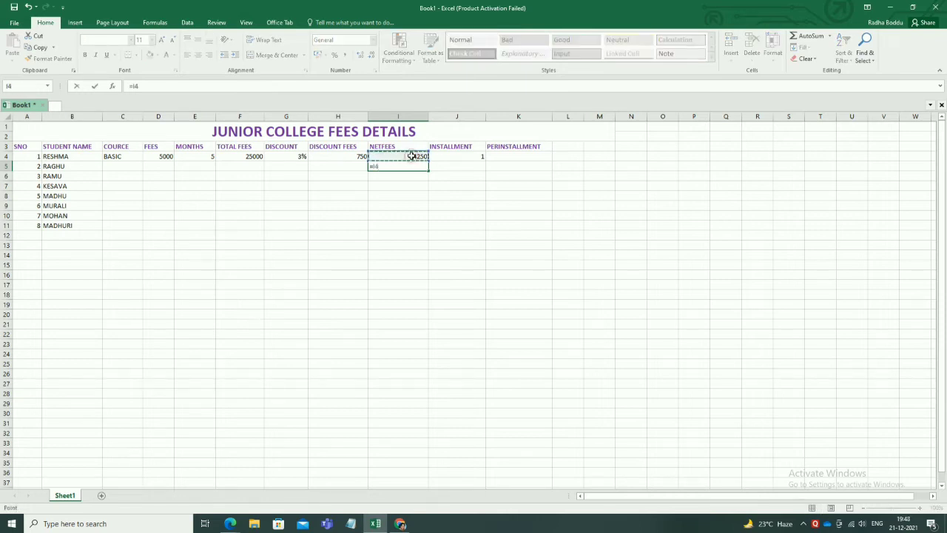
pyautogui.write('/')
pyautogui.hotkey('alt', 'Tab')
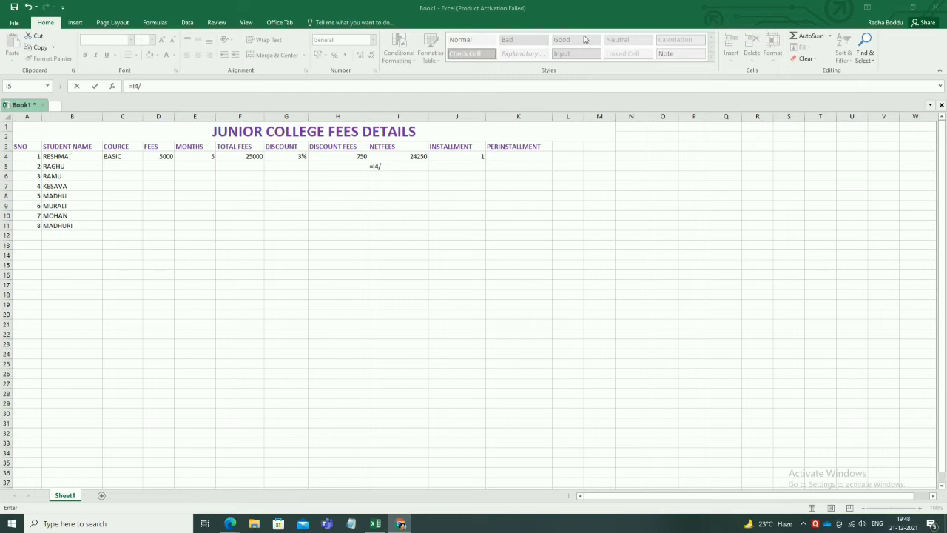
pyautogui.click(426, 166)
pyautogui.moveTo(404, 166); pyautogui.dragTo(340, 167)
pyautogui.press('BackSpace')
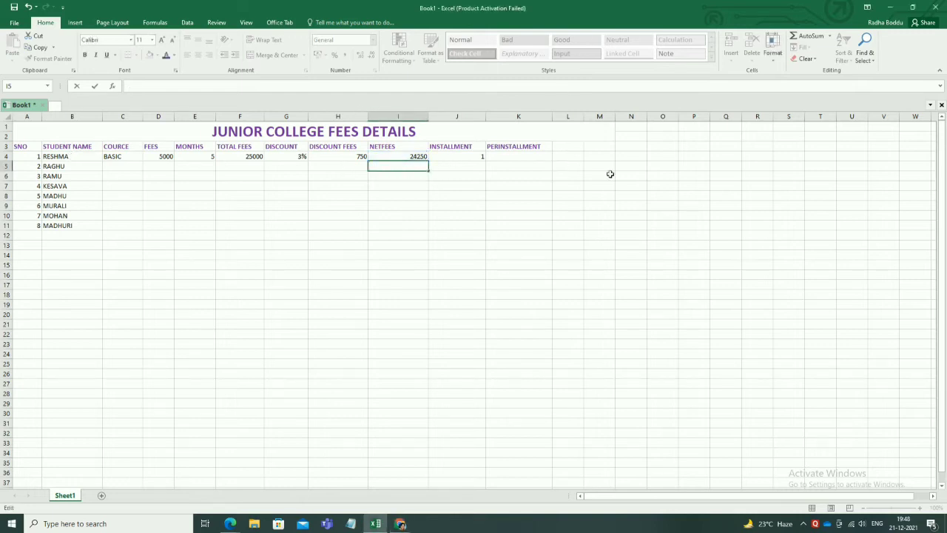
# Enter =I4/J4 in K4 to divide net fees by the installment count.
pyautogui.click(526, 158)
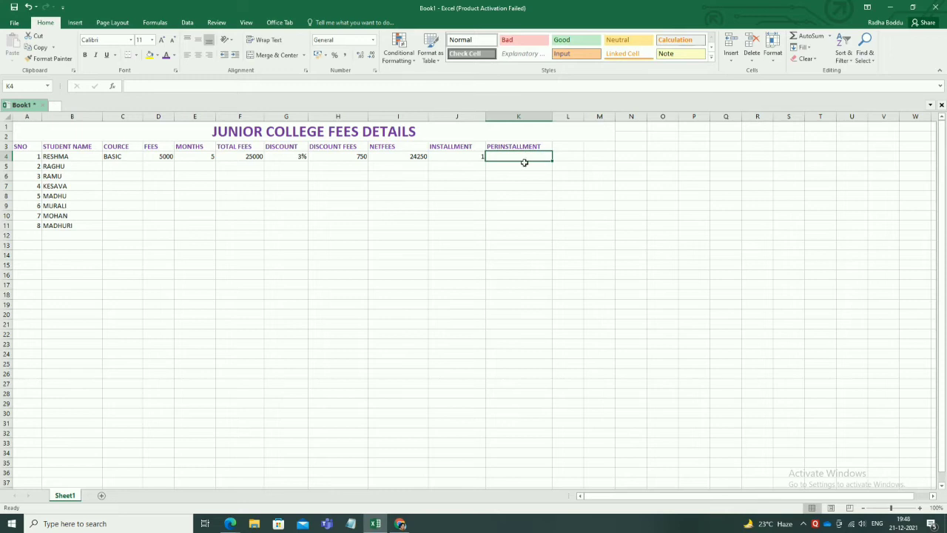
pyautogui.write('=')
pyautogui.click(416, 156)
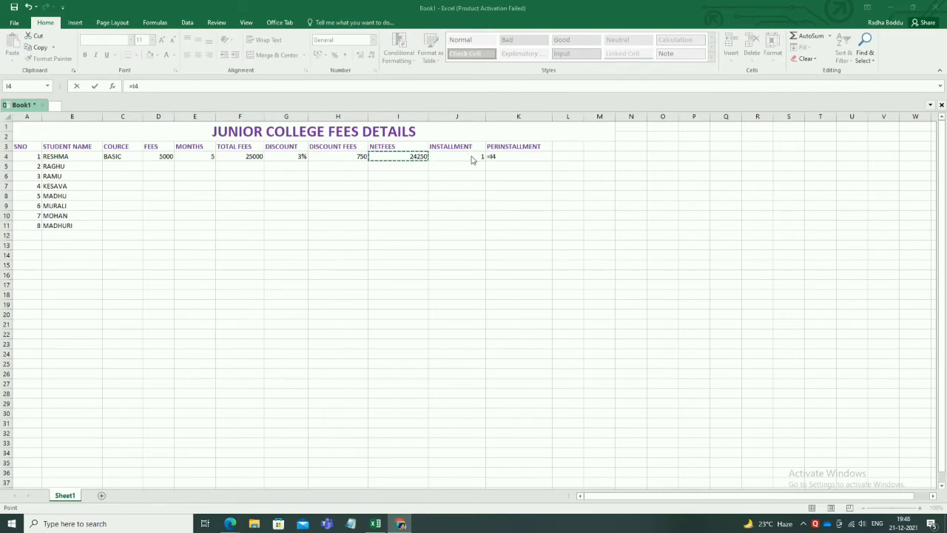
pyautogui.click(503, 157)
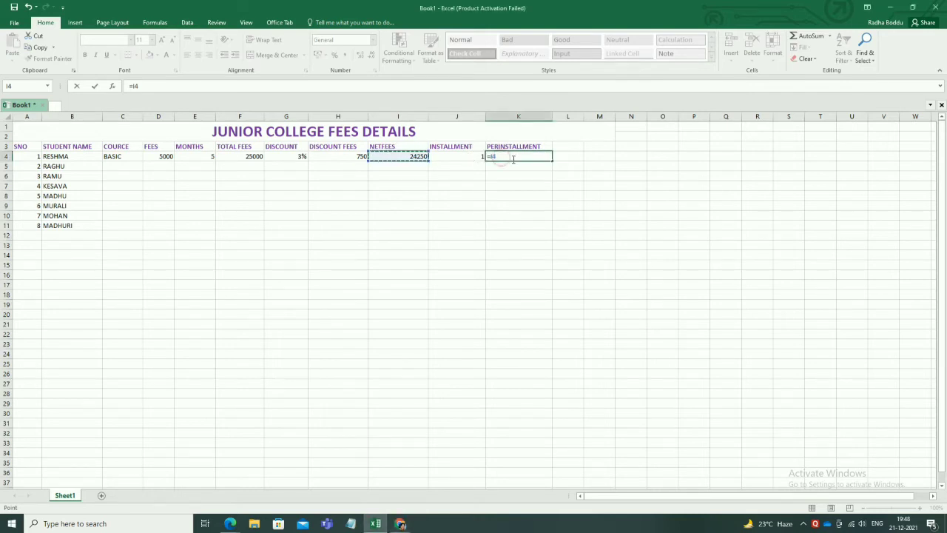
pyautogui.write('/')
pyautogui.click(474, 155)
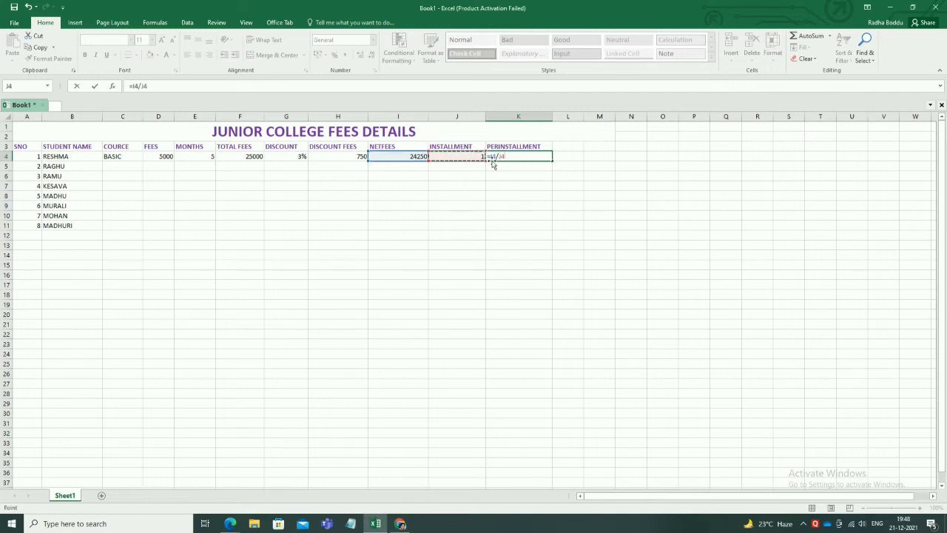
pyautogui.press('Return')
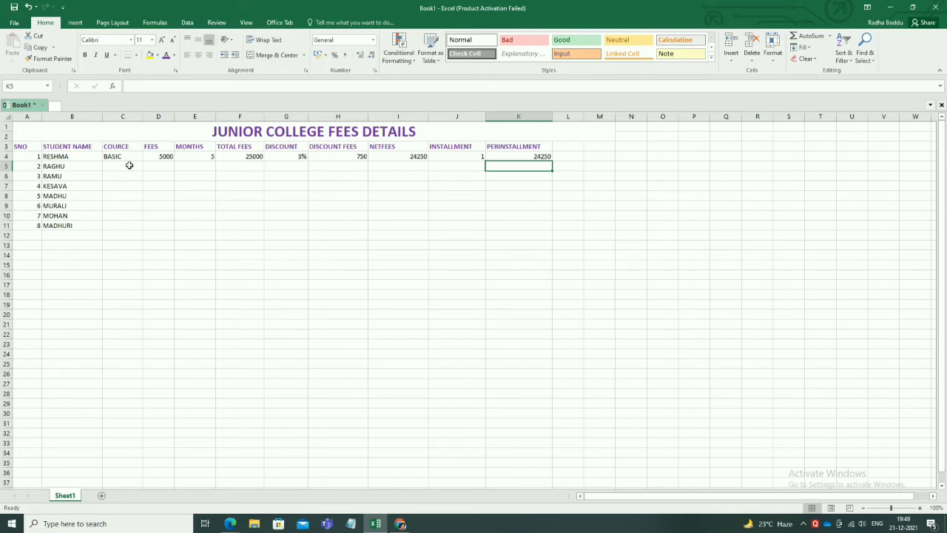
# Type the courses GRAPHIC, PYTHON, JAVA and SAP into C5:C8.
pyautogui.click(127, 156)
pyautogui.click(133, 169)
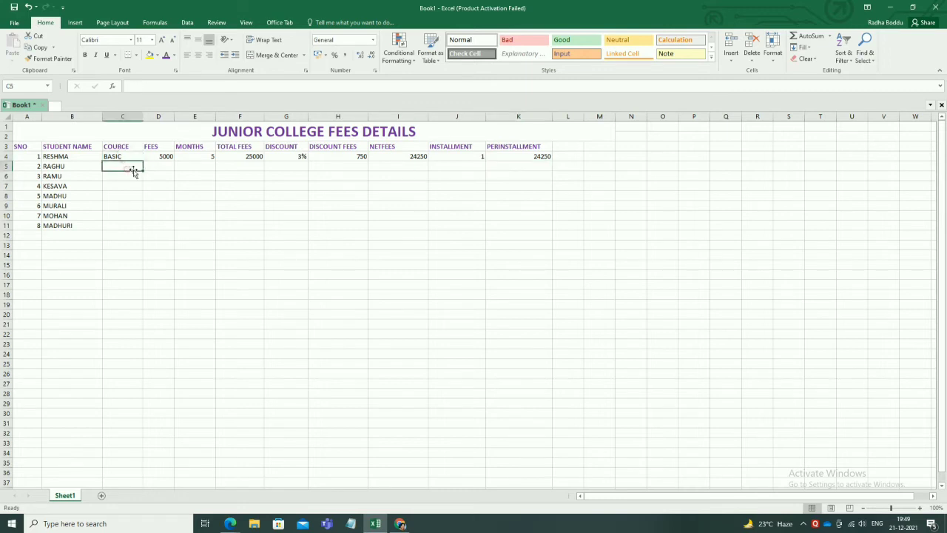
pyautogui.write('GRAPHIC')
pyautogui.click(130, 174)
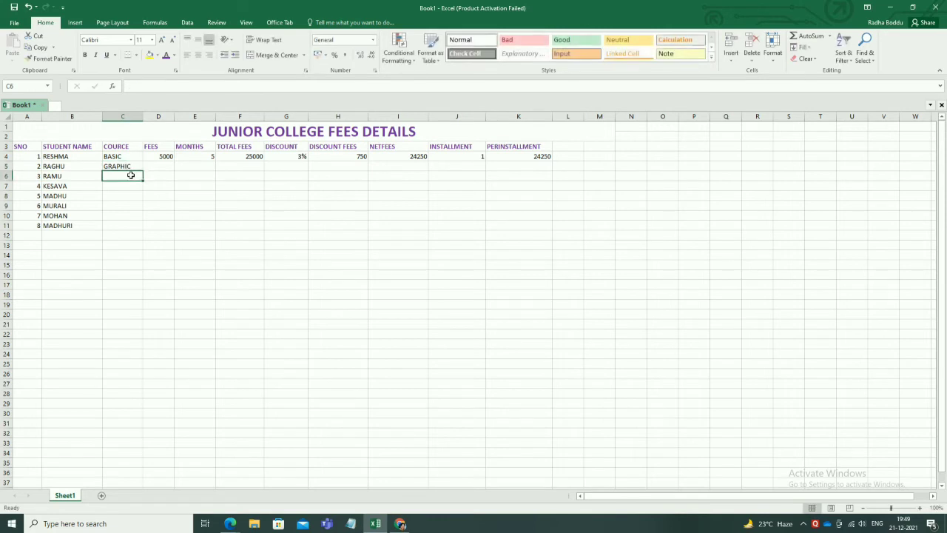
pyautogui.write('PYTHO')
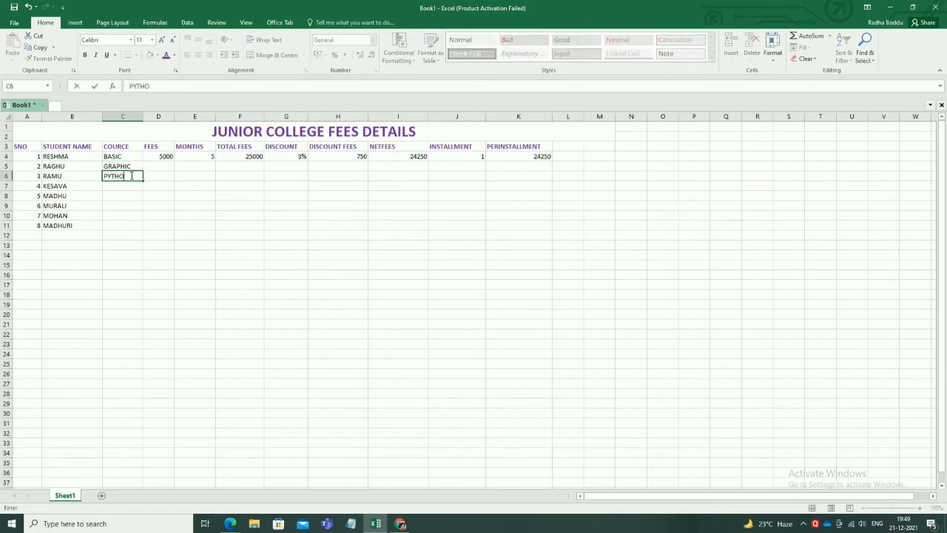
pyautogui.write('N')
pyautogui.press('Return')
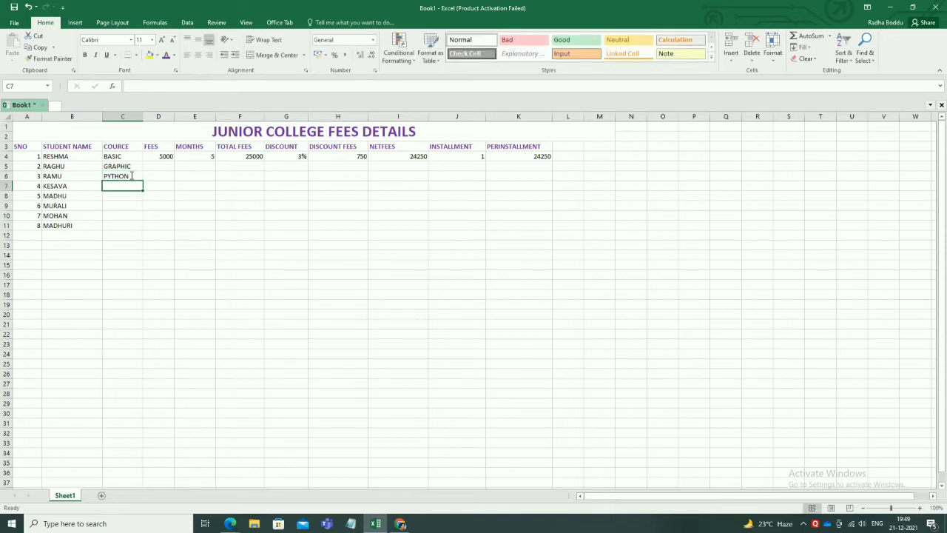
pyautogui.write('JAVA')
pyautogui.press('Return')
pyautogui.write('SAP')
pyautogui.press('Return')
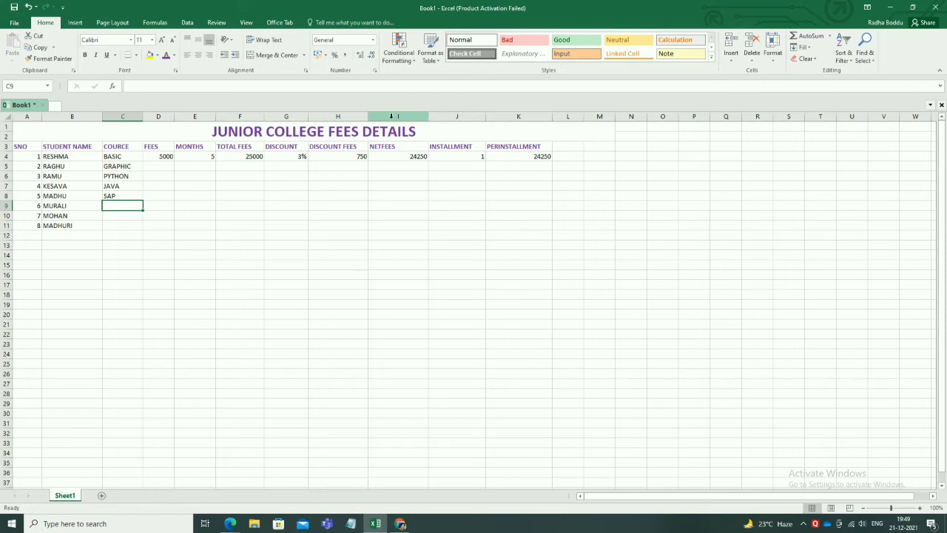
# Enter fees 4000, 6000, 7000 and 9000 in D5:D8.
pyautogui.click(158, 165)
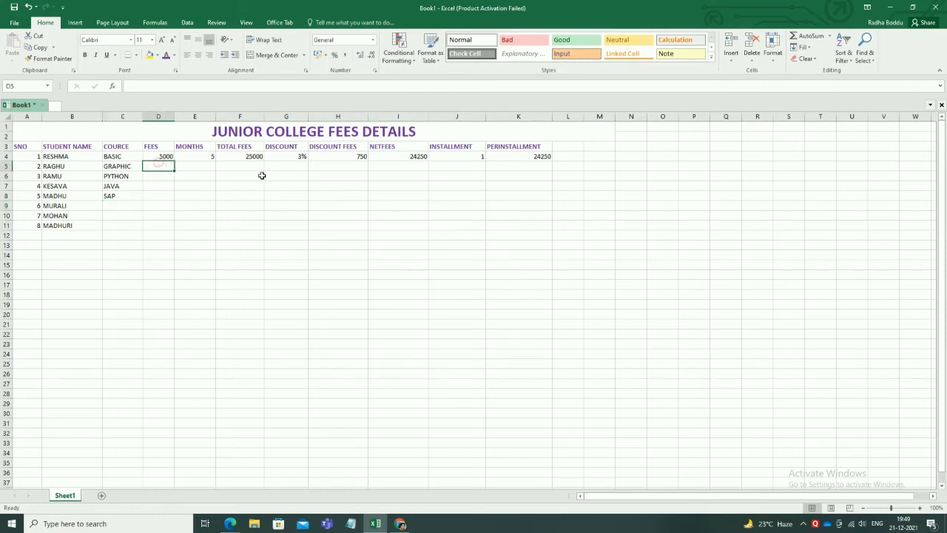
pyautogui.write('4000')
pyautogui.press('Return')
pyautogui.write('6000')
pyautogui.press('Return')
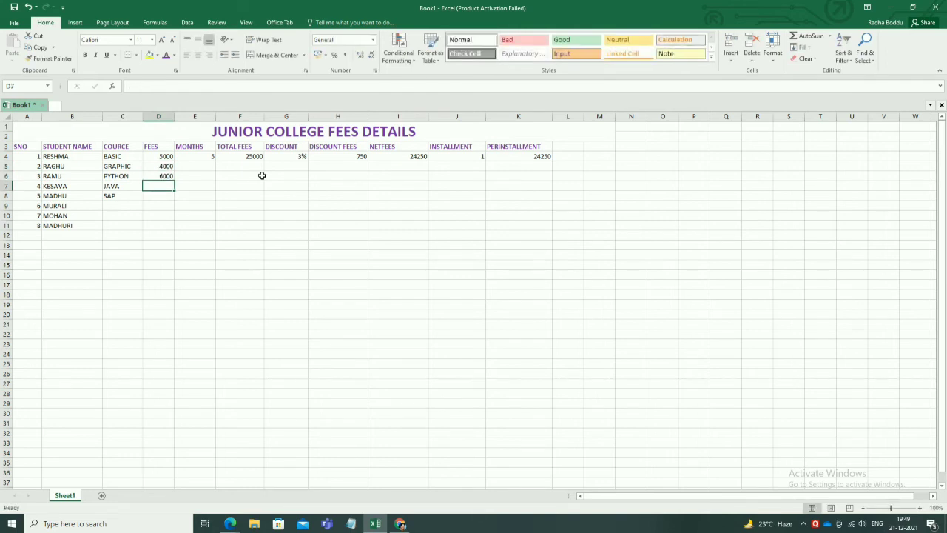
pyautogui.write('7000')
pyautogui.press('Return')
pyautogui.write('9000')
pyautogui.press('Return')
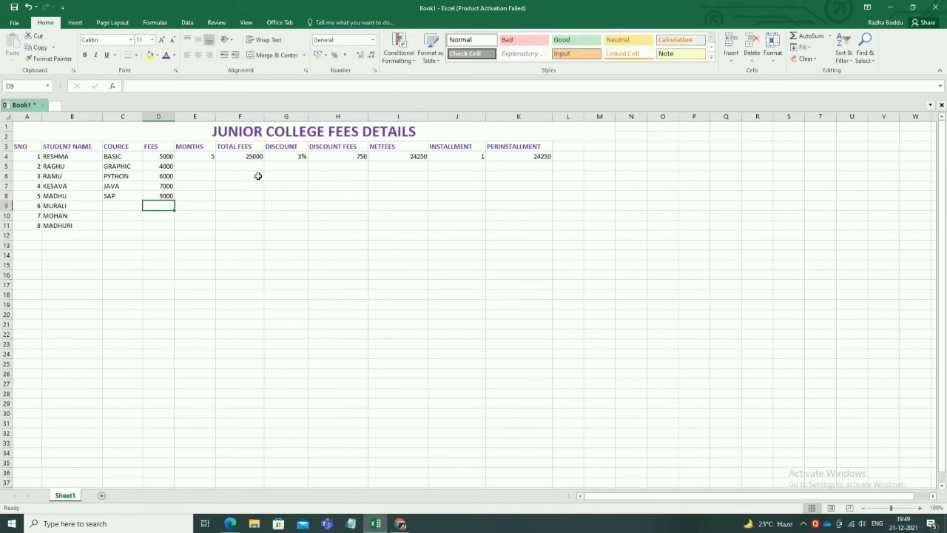
# Enter months 3, 2, 5, 6 and 98 down column E from E5.
pyautogui.click(202, 169)
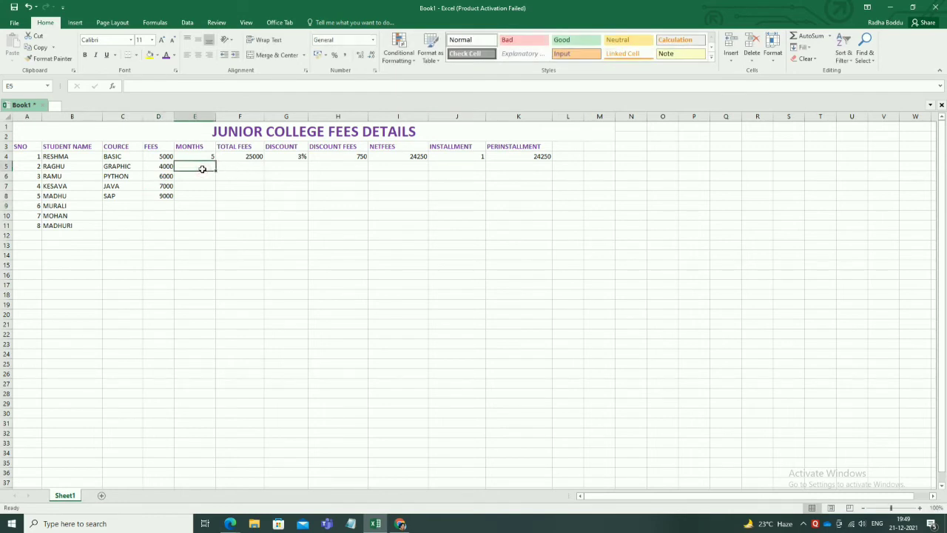
pyautogui.click(265, 192)
pyautogui.click(206, 166)
pyautogui.write('3 2 5 6')
pyautogui.press('Return')
pyautogui.write('98')
pyautogui.press('Return')
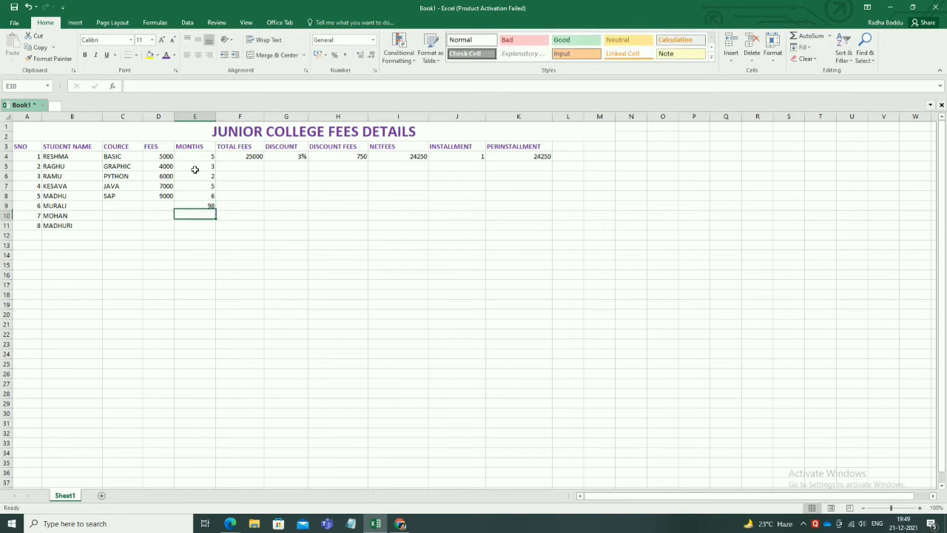
# Copy the first student's total fees formula down to row 9.
pyautogui.click(240, 166)
pyautogui.click(249, 156)
pyautogui.moveTo(265, 160); pyautogui.dragTo(265, 214)
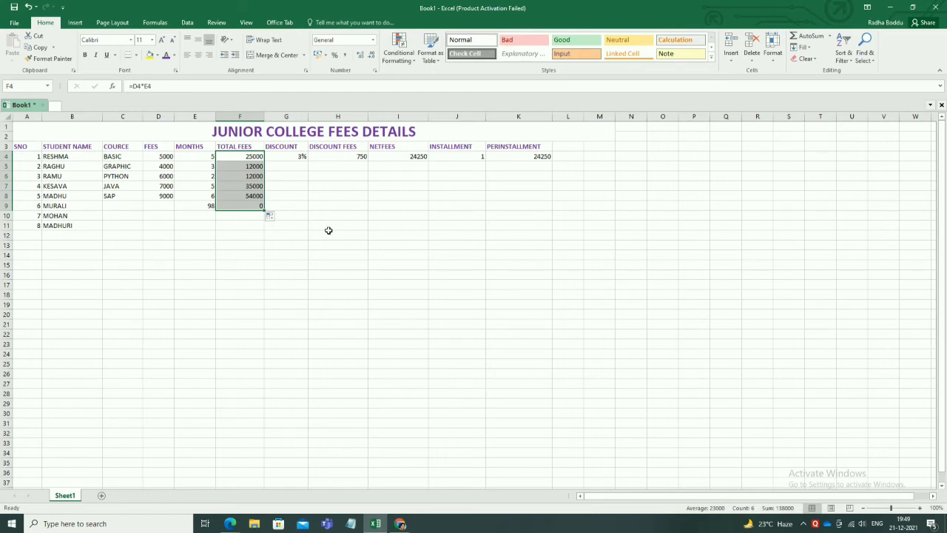
# Add the courses AUTOCAD and WEB in C9 and C10.
pyautogui.click(131, 205)
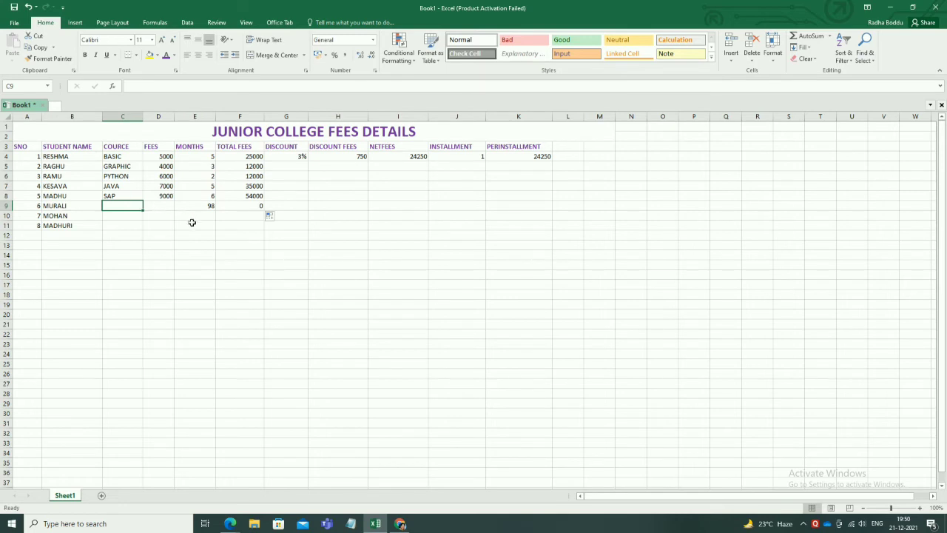
pyautogui.write('AUTOCACD')
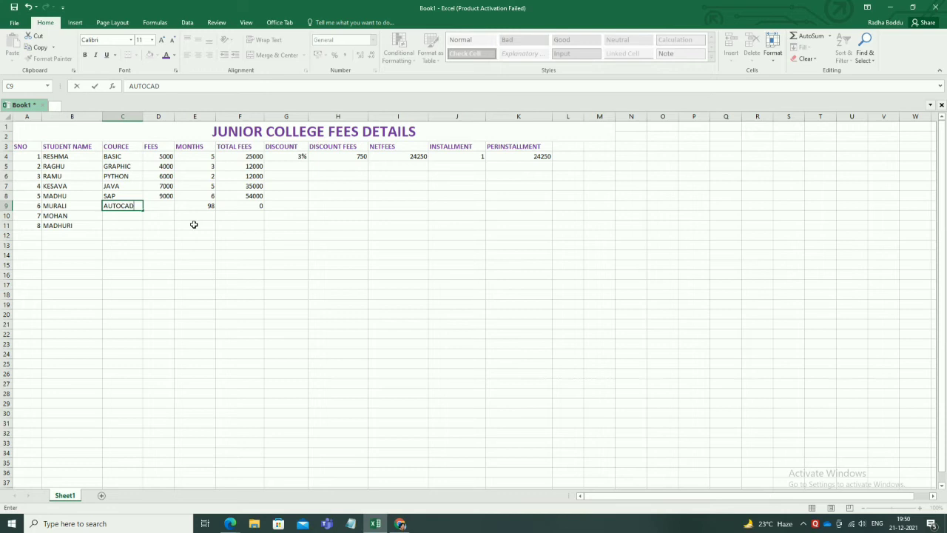
pyautogui.press('Return')
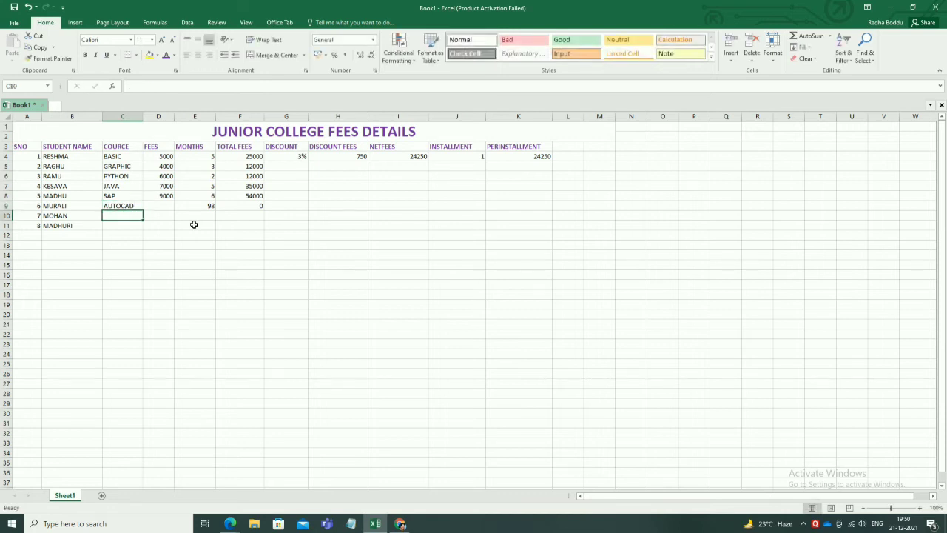
pyautogui.write('G')
pyautogui.press('BackSpace')
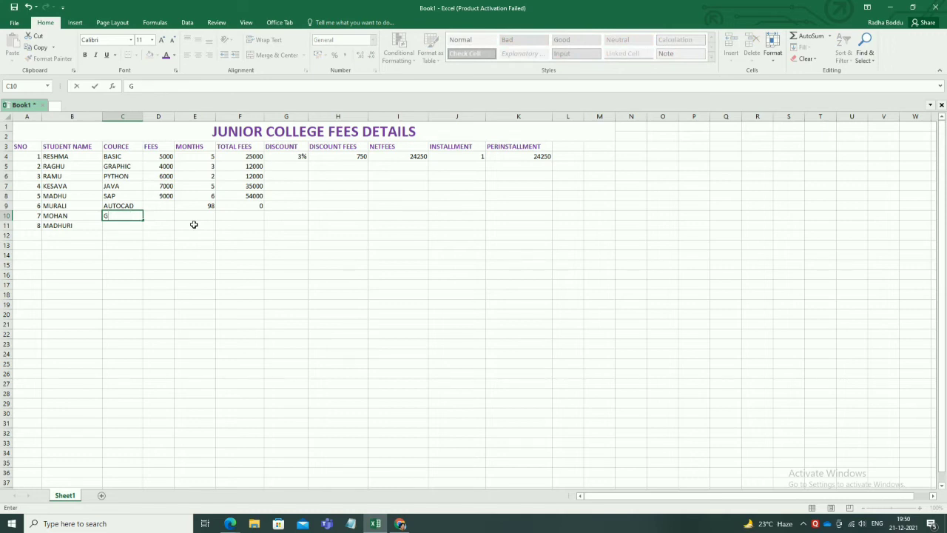
pyautogui.press('BackSpace')
pyautogui.write('WE')
pyautogui.write('B')
pyautogui.click(166, 206)
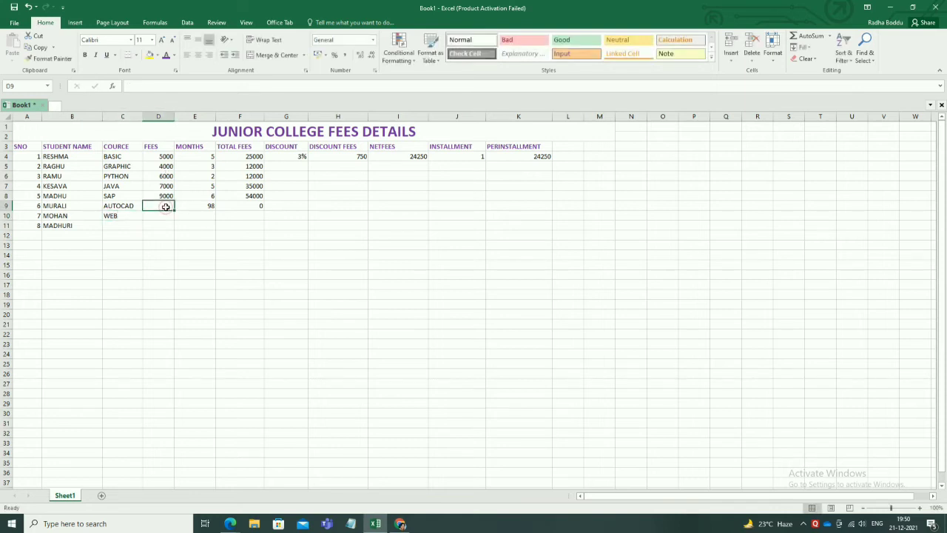
# Enter fees 10000 for AUTOCAD and 9000 for WEB.
pyautogui.write('10000')
pyautogui.press('Return')
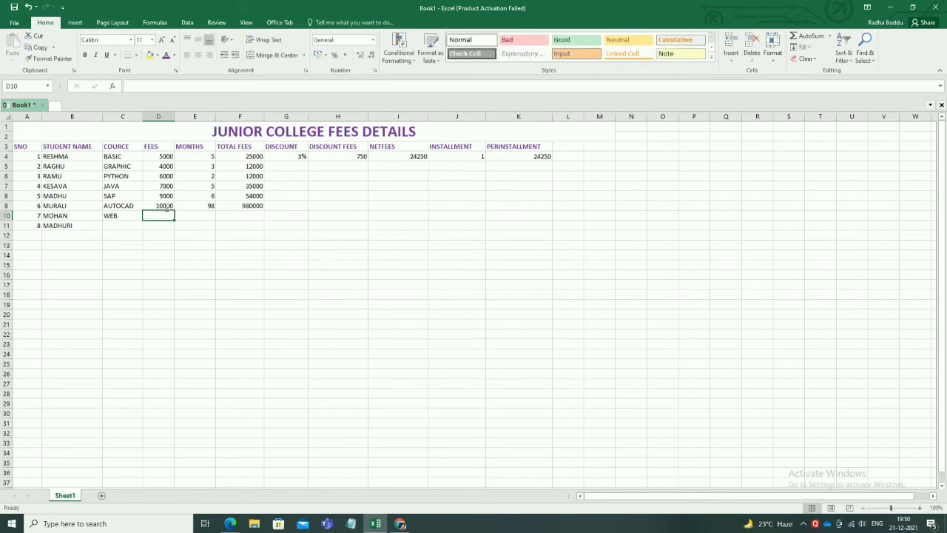
pyautogui.write('9000')
pyautogui.press('Return')
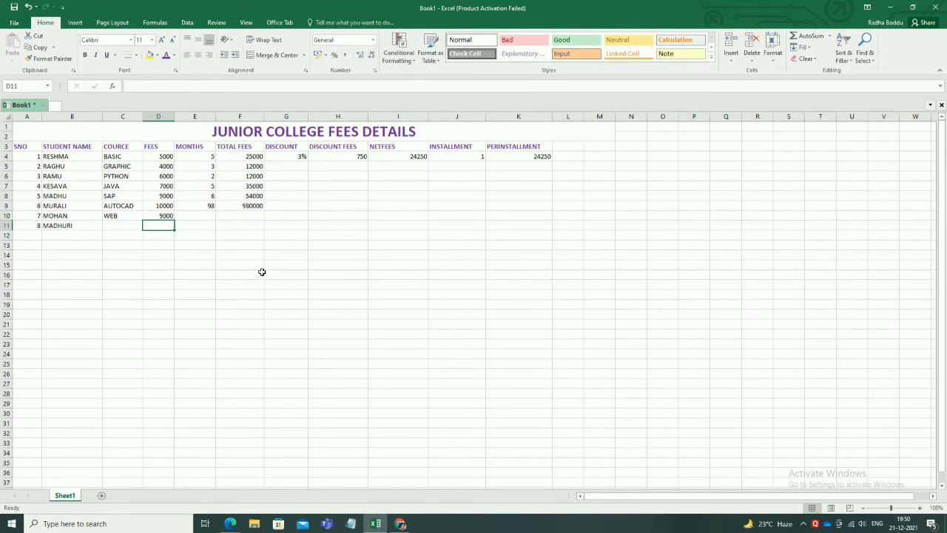
# Replace the wrong 98 months in E9 with 10.
pyautogui.click(209, 205)
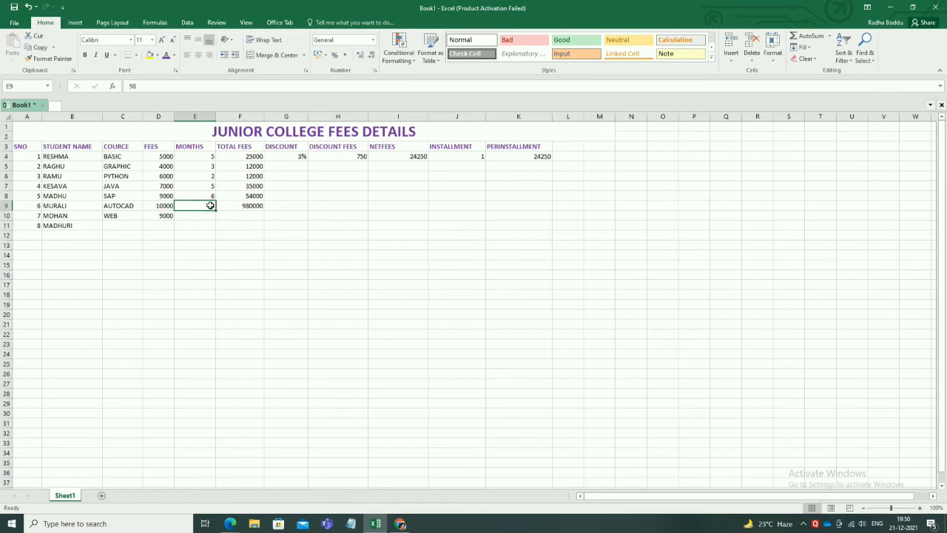
pyautogui.press('Delete')
pyautogui.write('10')
pyautogui.press('Return')
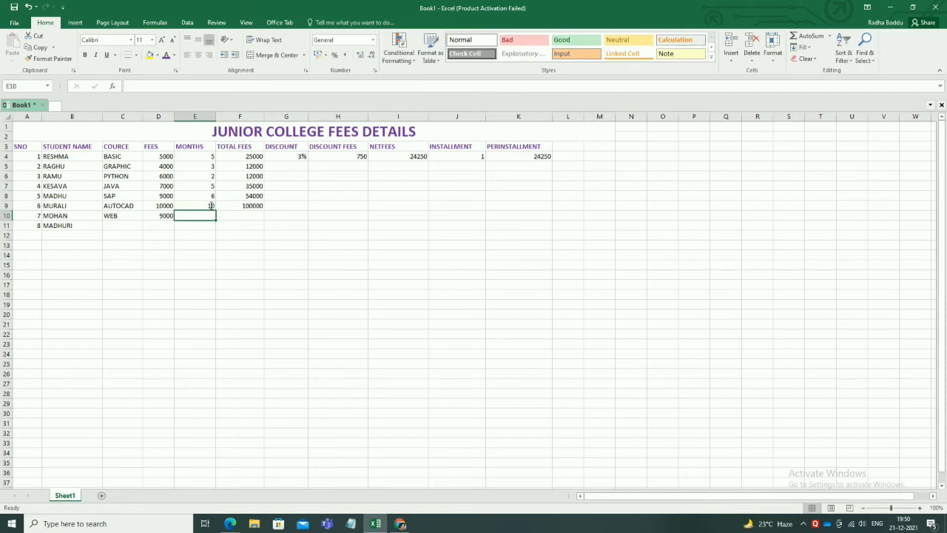
pyautogui.click(198, 195)
pyautogui.click(330, 226)
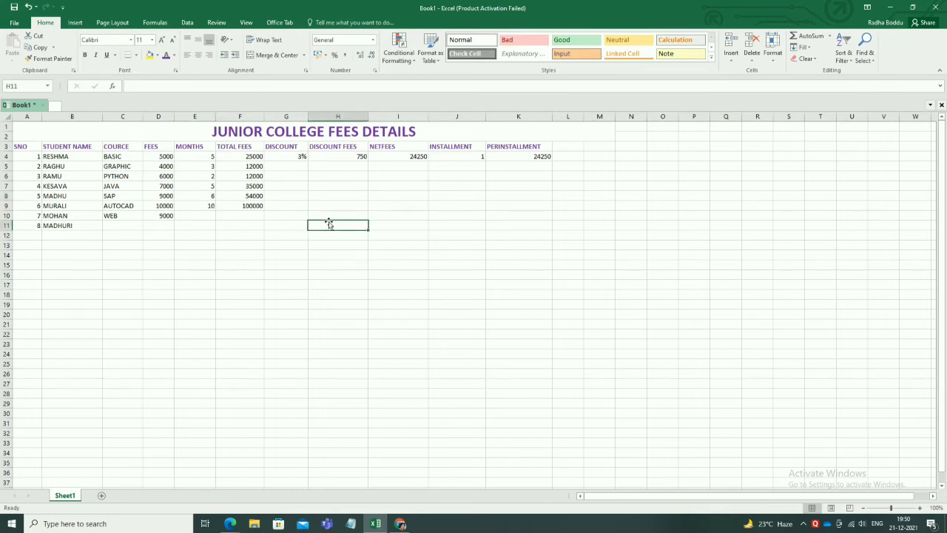
# Enter discounts of 2%, 5%, 3%, 6% and 9% in G5 through G9.
pyautogui.click(296, 166)
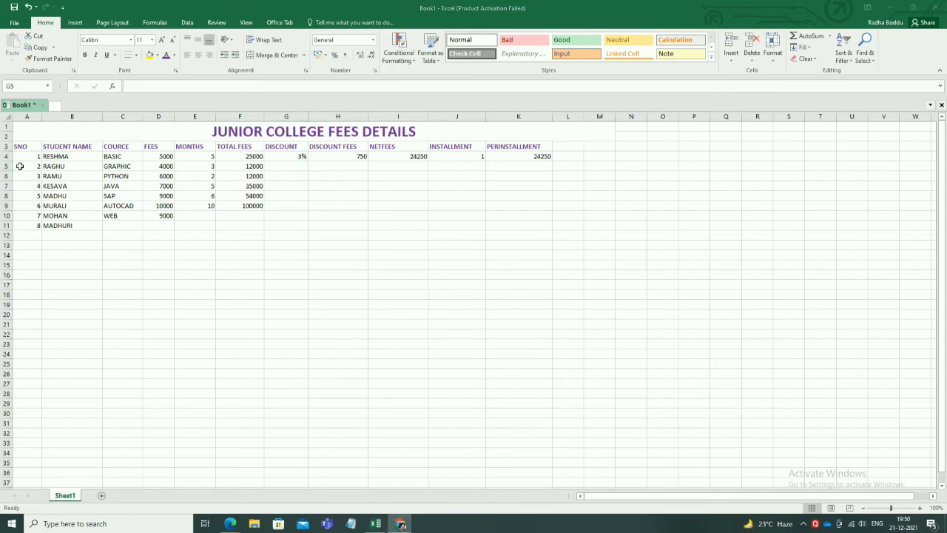
pyautogui.click(294, 165)
pyautogui.write('2')
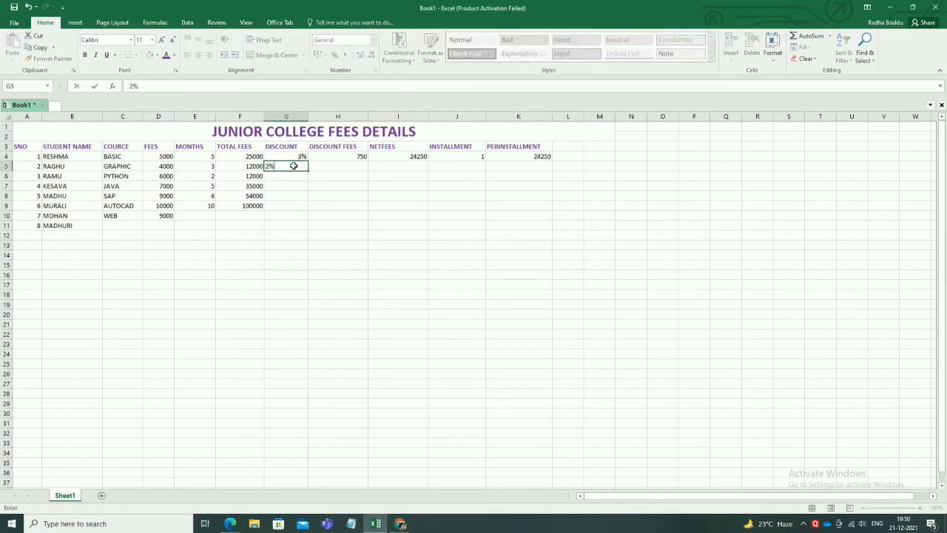
pyautogui.press('Return')
pyautogui.write('5')
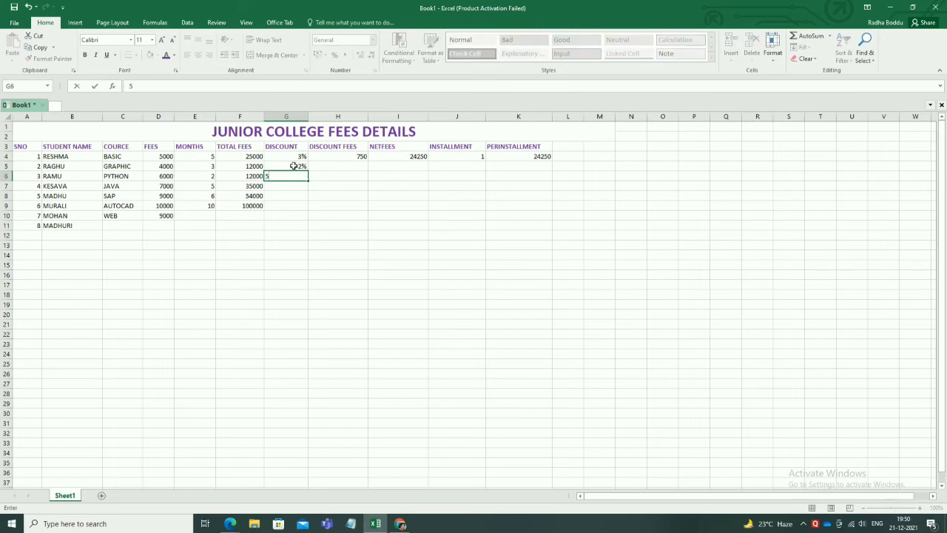
pyautogui.press('Return')
pyautogui.write('3')
pyautogui.press('Return')
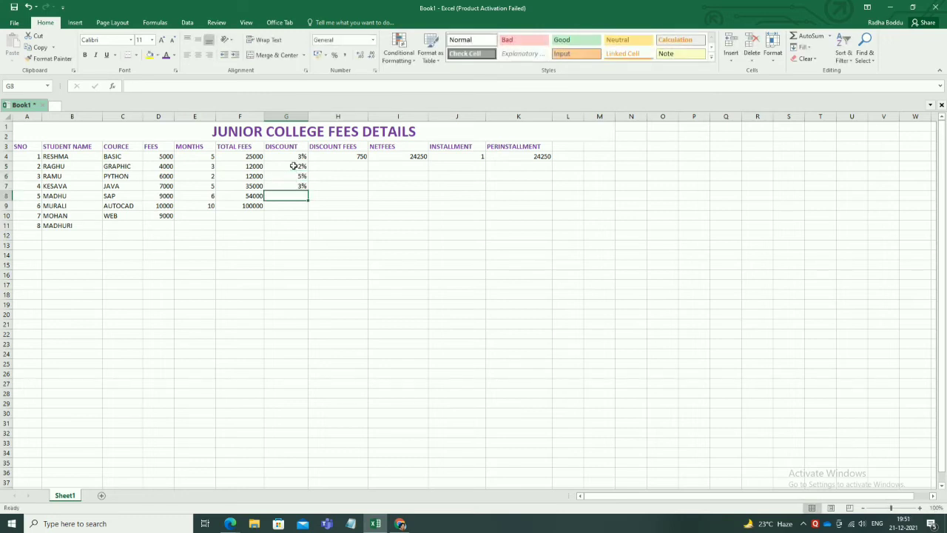
pyautogui.write('6')
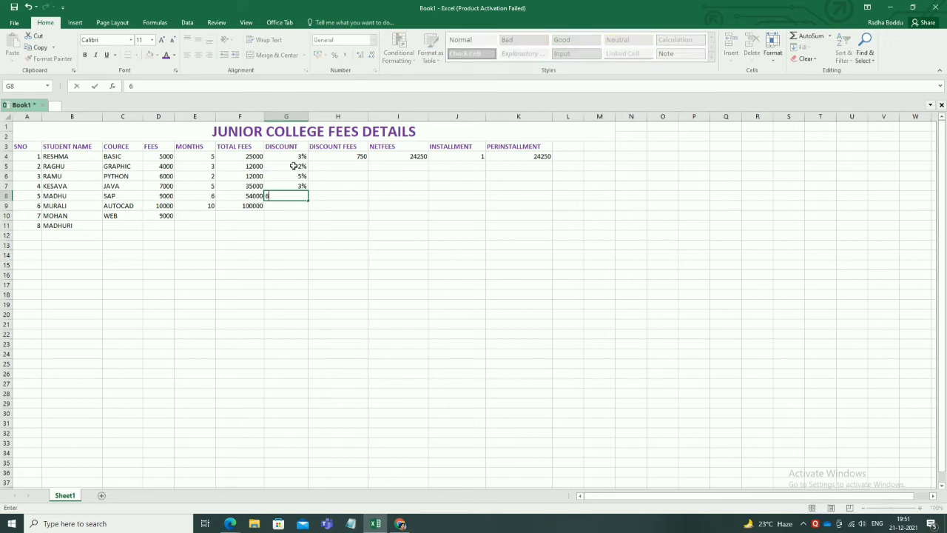
pyautogui.press('Return')
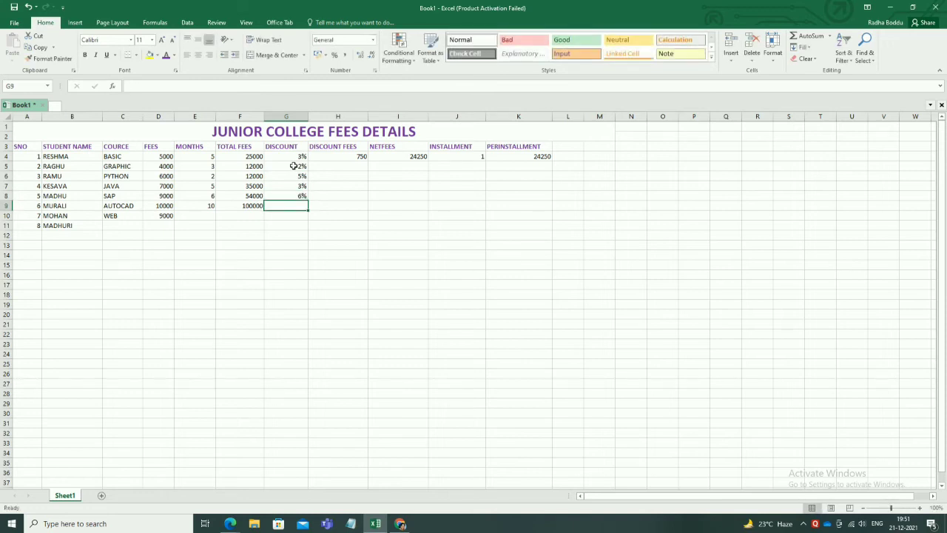
pyautogui.write('9')
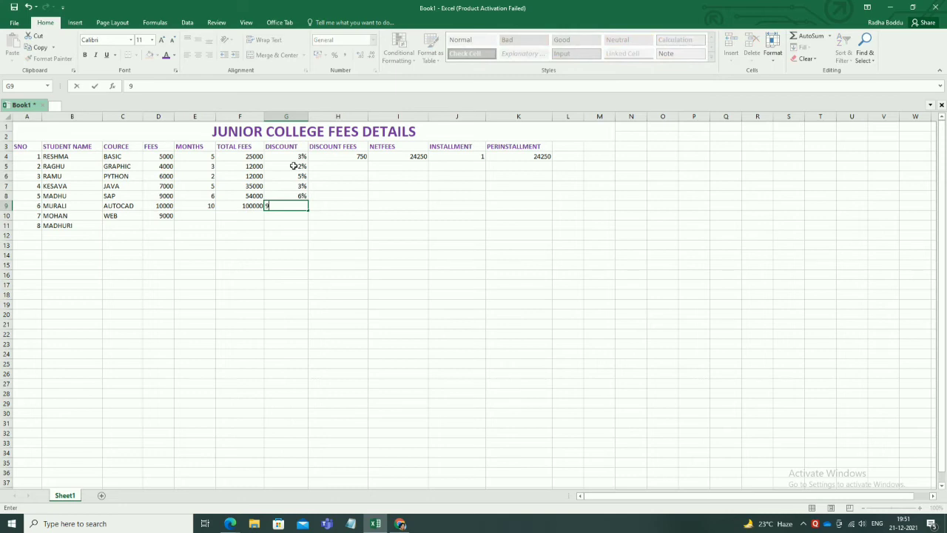
pyautogui.write('%')
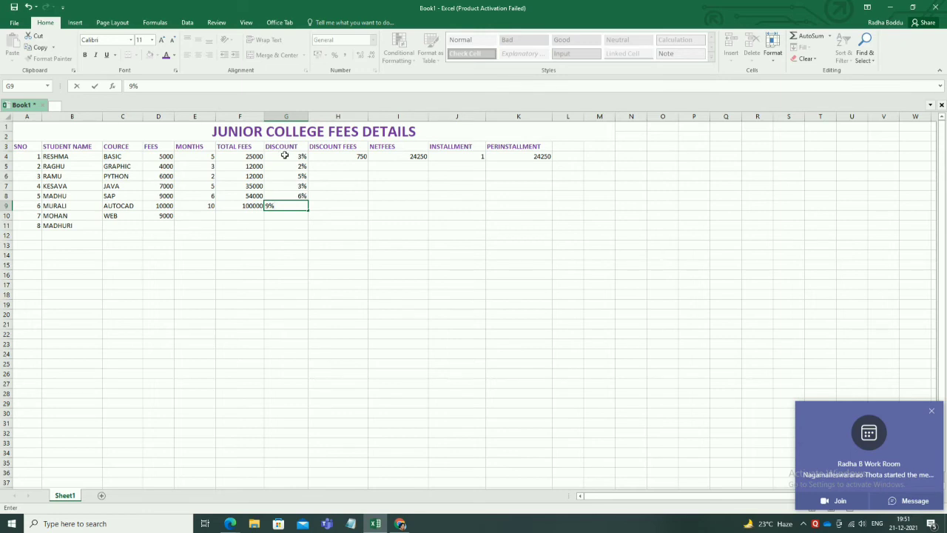
pyautogui.press('Return')
# Enter =F5*G5 in H5 and fill it to H9, giving 240, 600, 1050, 3240, 9000.
pyautogui.click(365, 243)
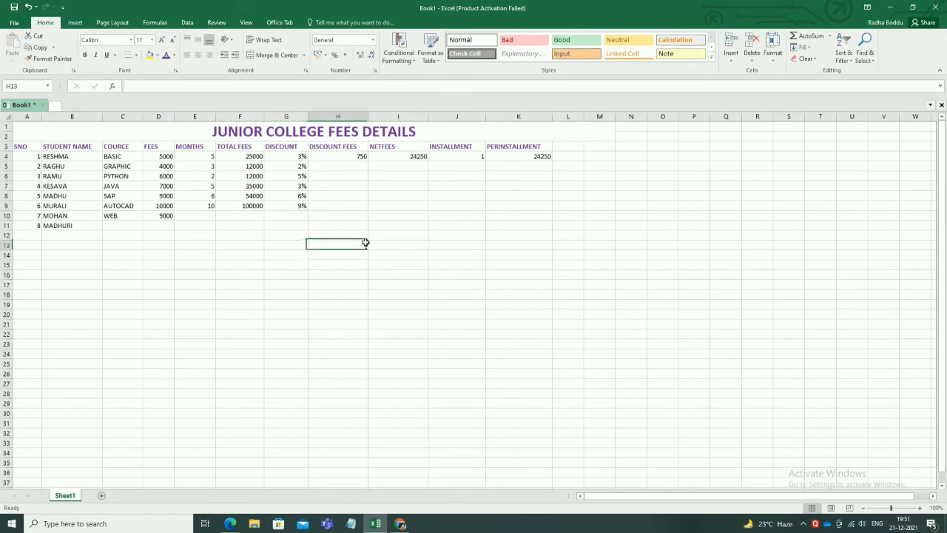
pyautogui.click(363, 165)
pyautogui.click(356, 156)
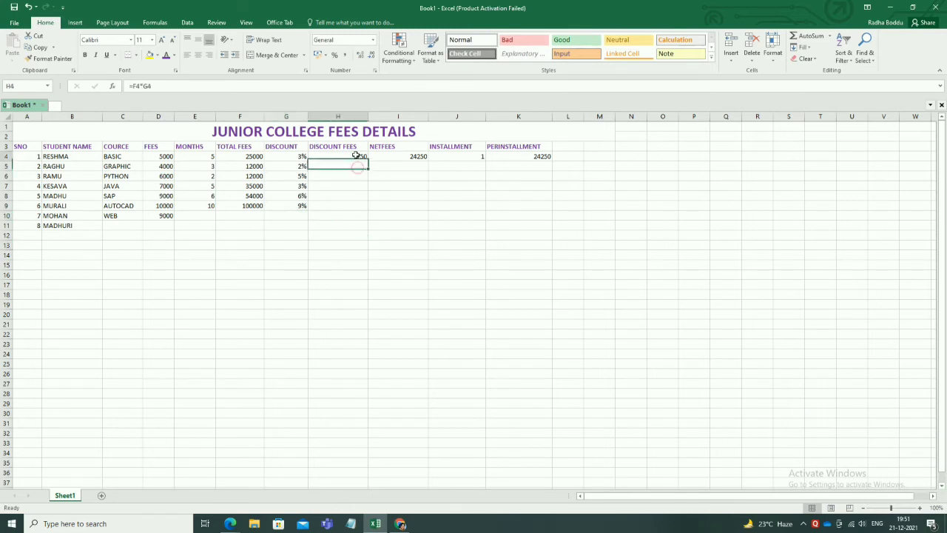
pyautogui.click(351, 167)
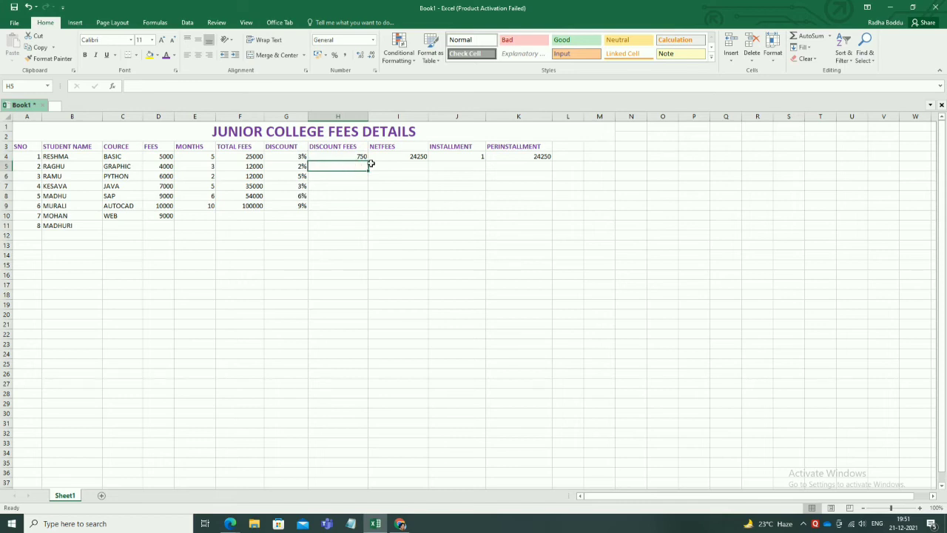
pyautogui.write('=')
pyautogui.click(259, 166)
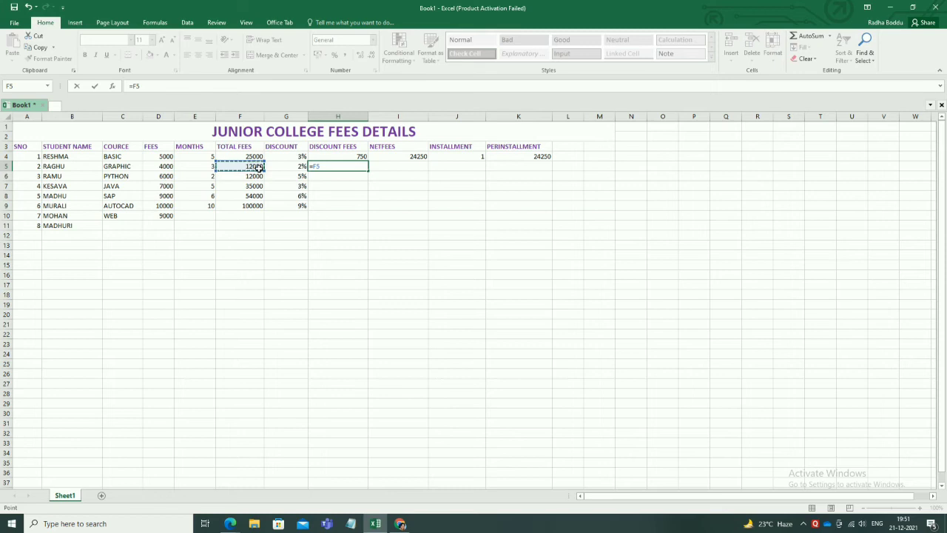
pyautogui.write('*')
pyautogui.click(295, 166)
pyautogui.press('Return')
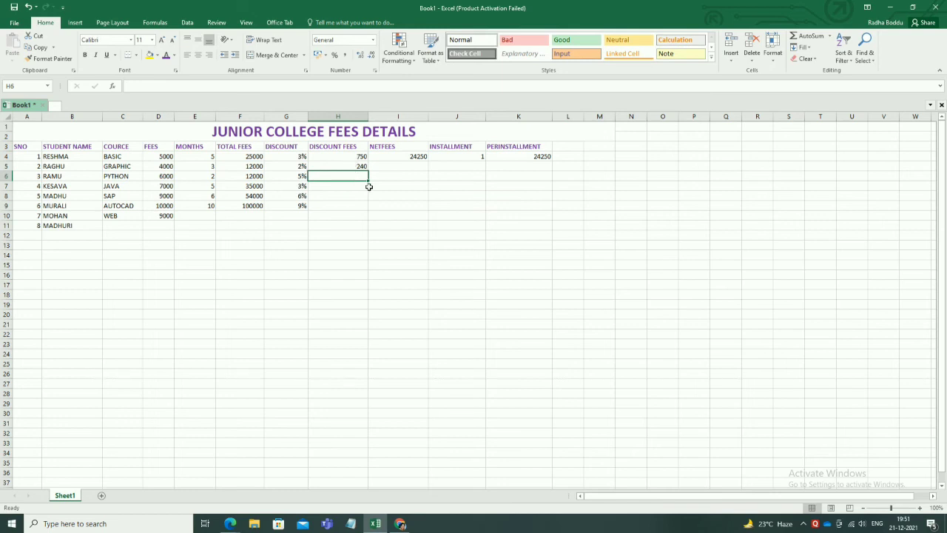
pyautogui.click(357, 166)
pyautogui.moveTo(370, 170); pyautogui.dragTo(368, 209)
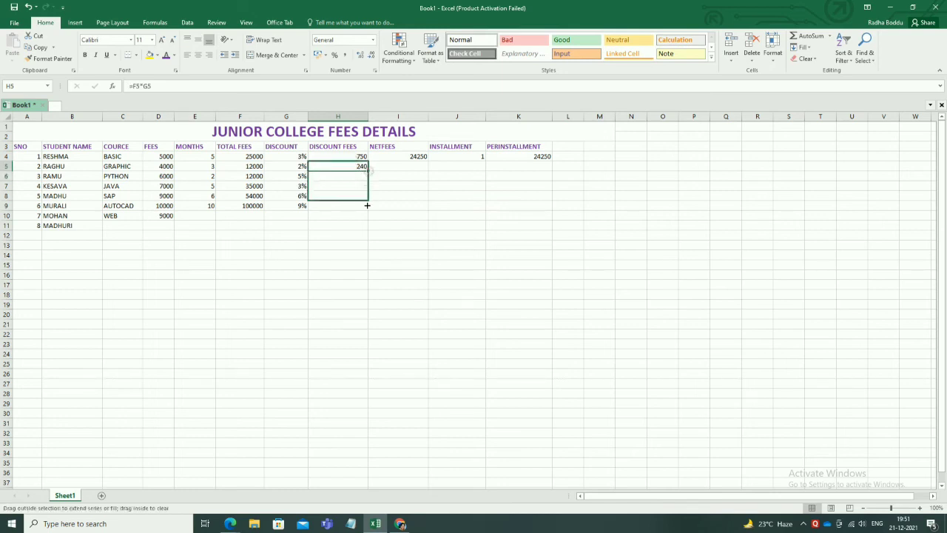
pyautogui.click(209, 217)
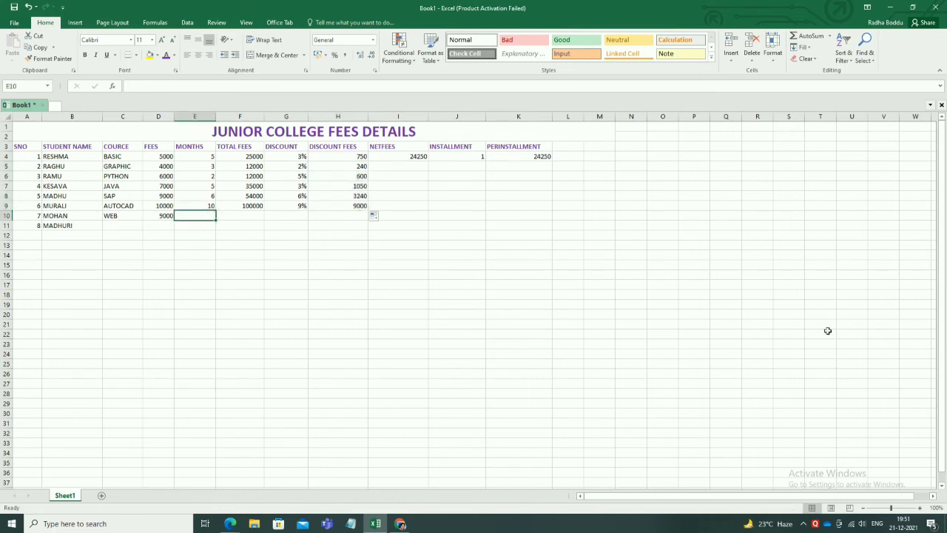
# Give the WEB row 5 months in E10 and a 3% discount in G10.
pyautogui.write('5')
pyautogui.press('Tab')
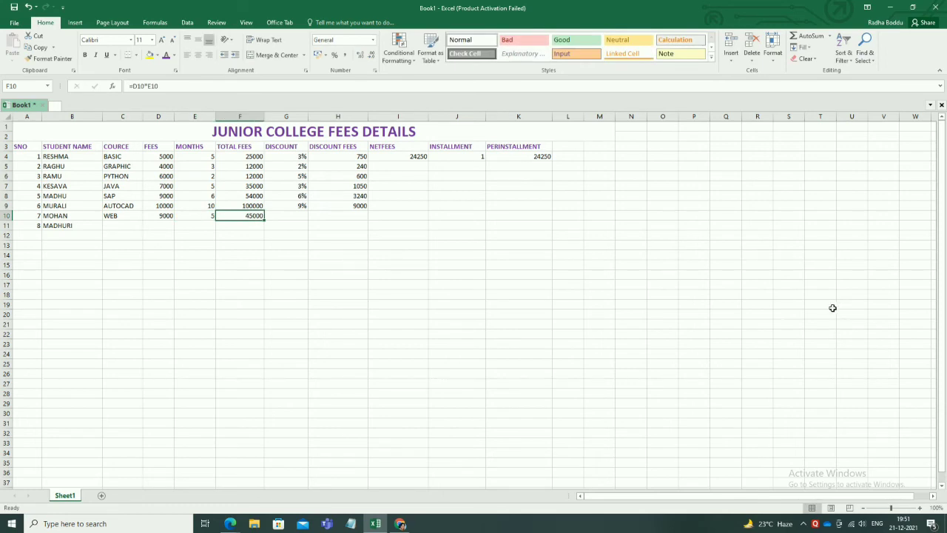
pyautogui.click(291, 216)
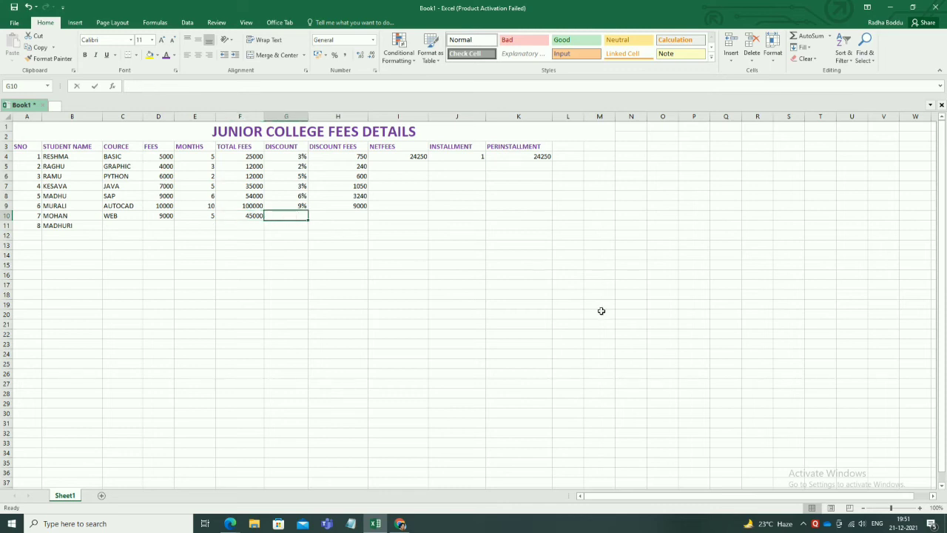
pyautogui.write('3')
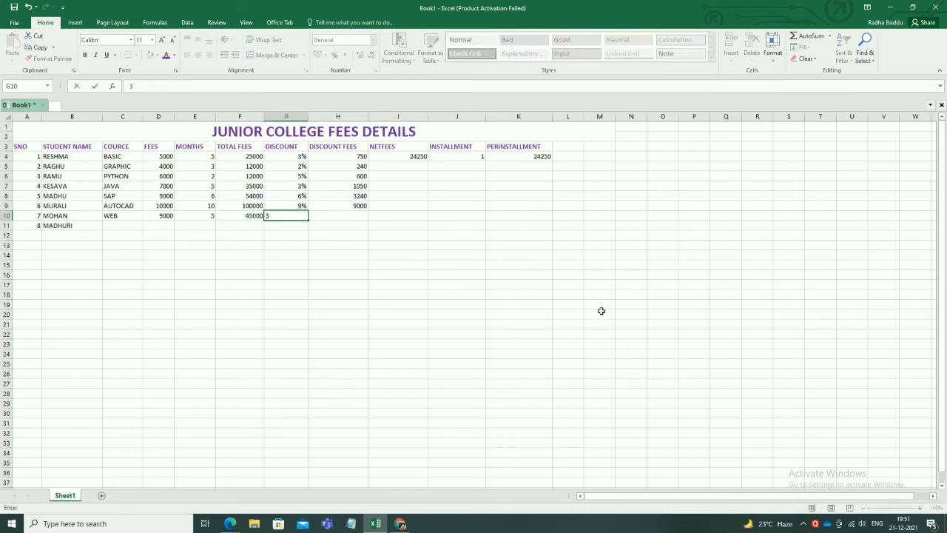
pyautogui.press('Tab')
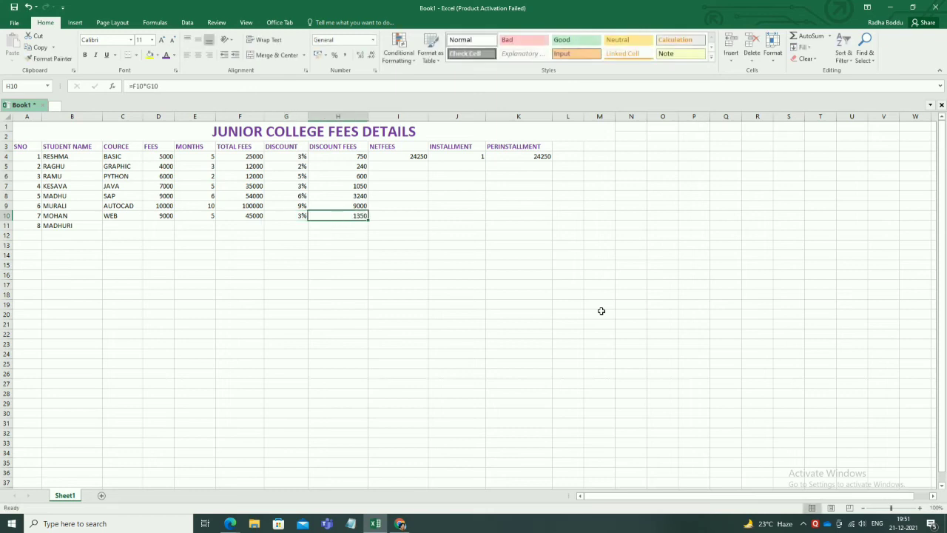
pyautogui.click(408, 213)
# Copy the =F4-H4 net fees formula from I4 down the NETFEES column to row 11.
pyautogui.click(406, 168)
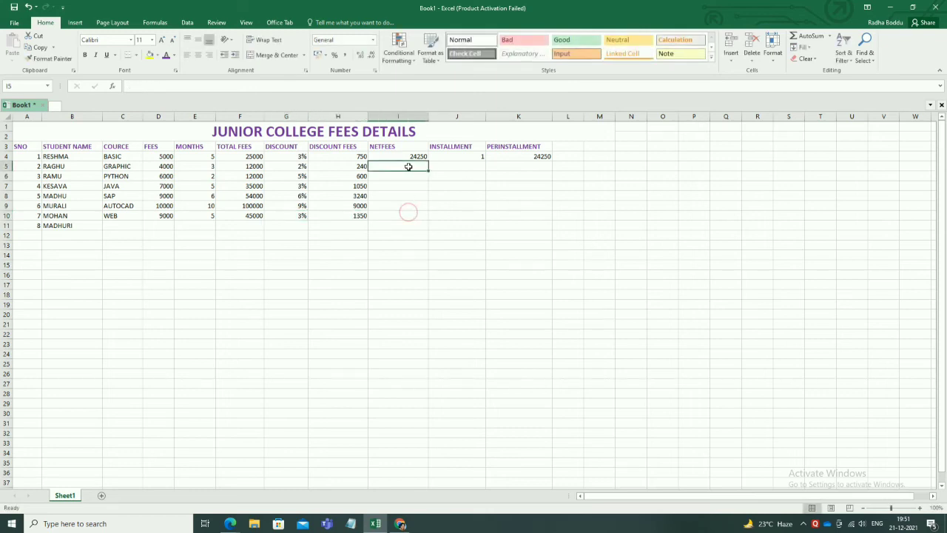
pyautogui.click(408, 157)
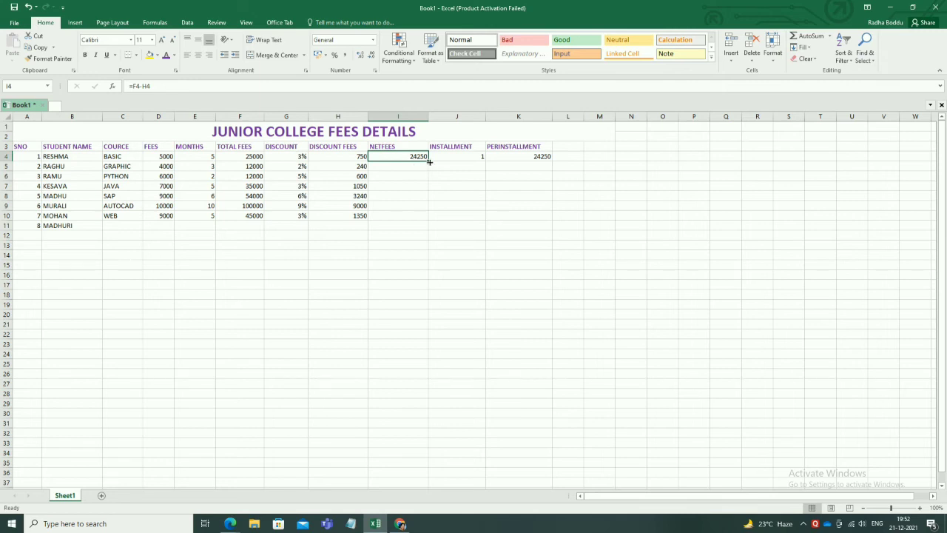
pyautogui.doubleClick(429, 161)
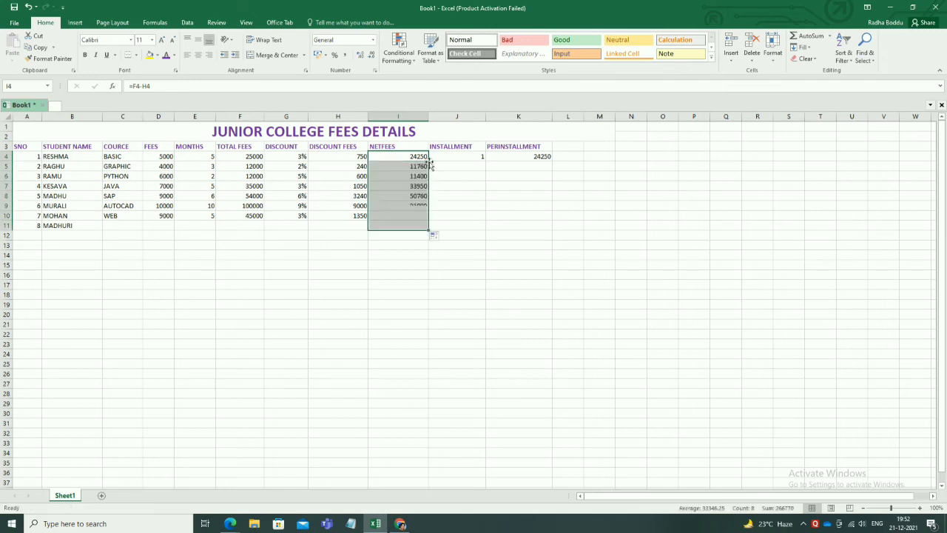
pyautogui.click(472, 167)
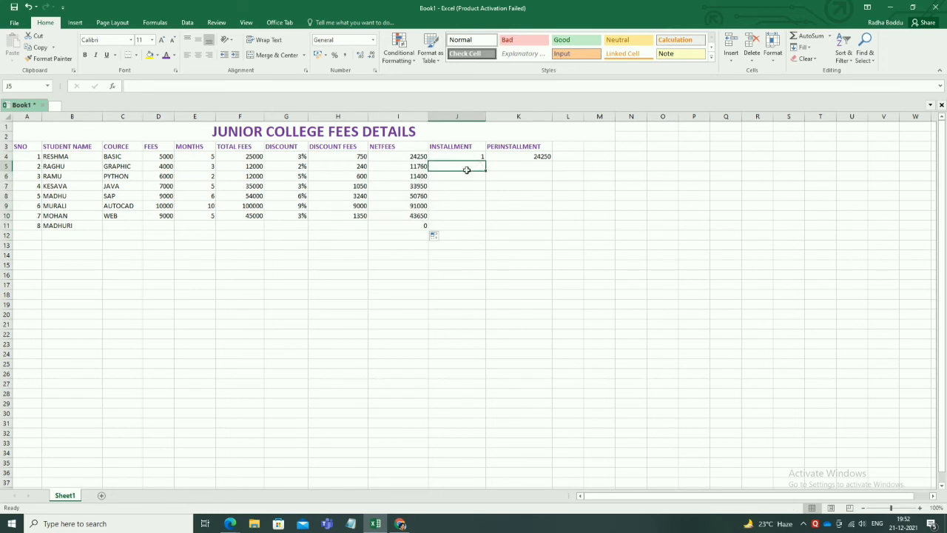
# Fill J5 through J10 with installment counts 5, 9, 6, 3, 7 and 5.
pyautogui.write('5')
pyautogui.press('Return')
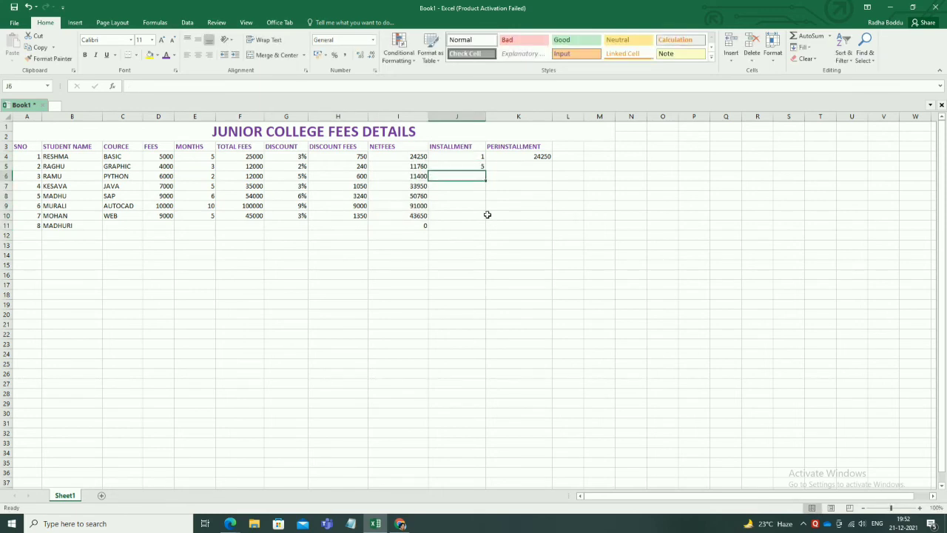
pyautogui.write('9')
pyautogui.press('Return')
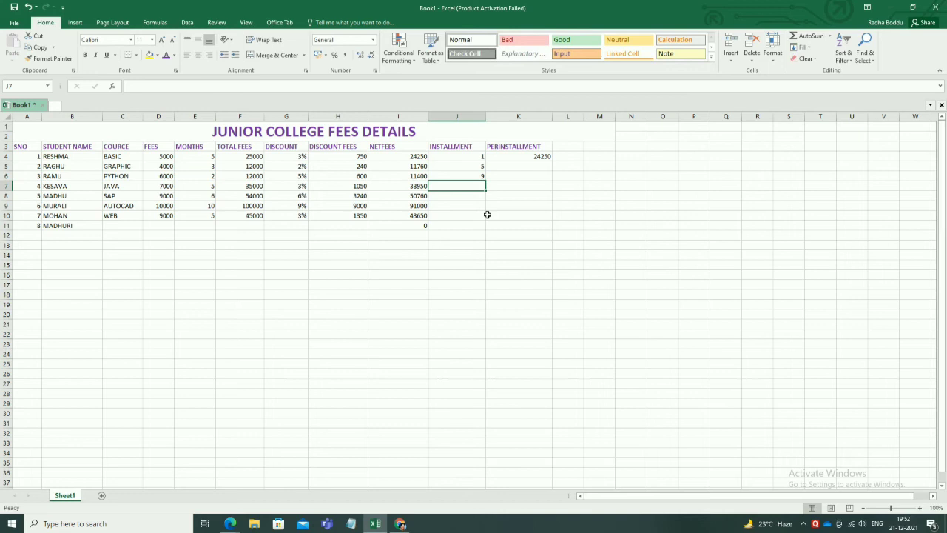
pyautogui.write('6')
pyautogui.press('Return')
pyautogui.write('3')
pyautogui.press('Return')
pyautogui.write('7')
pyautogui.press('Return')
pyautogui.write('5')
pyautogui.press('Return')
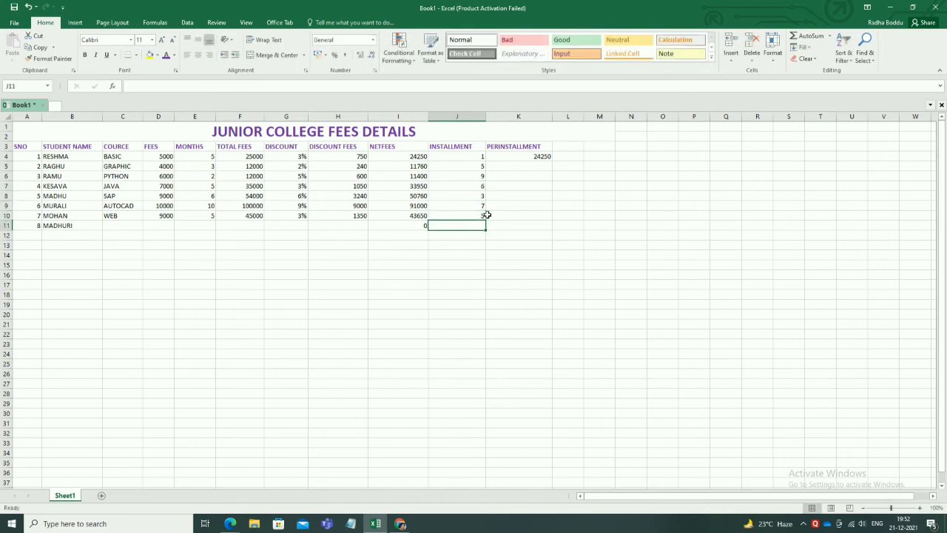
pyautogui.click(526, 155)
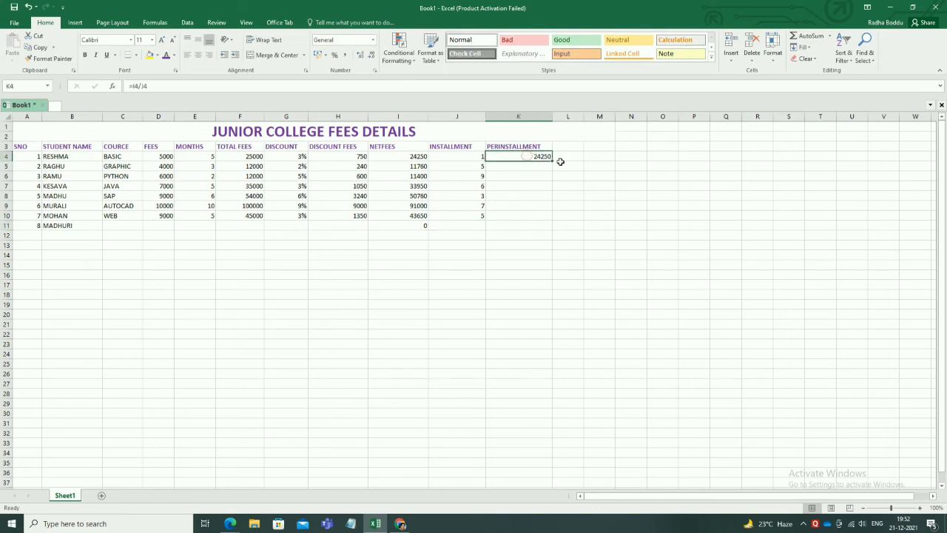
# Enter the per-installment formula =I5/J5 in K5 for RAGHU.
pyautogui.click(533, 167)
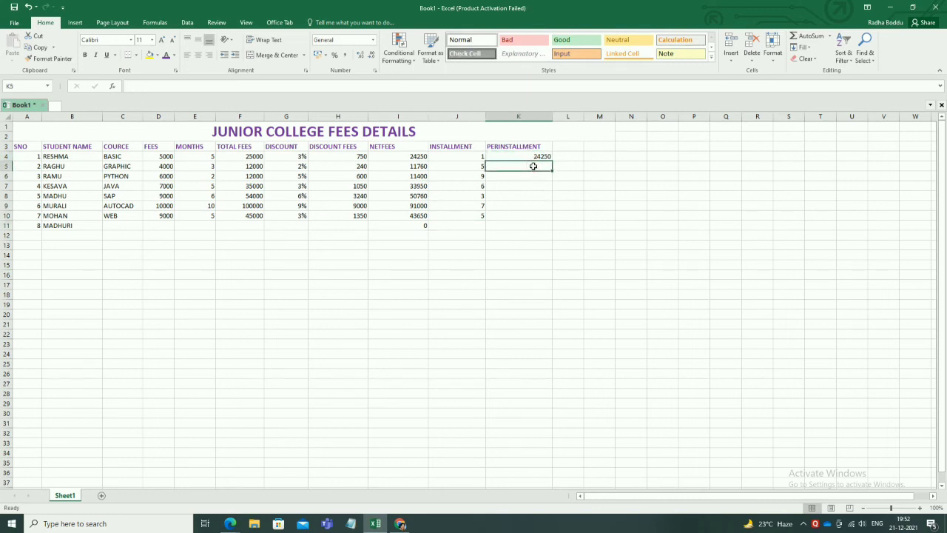
pyautogui.write('=')
pyautogui.click(418, 167)
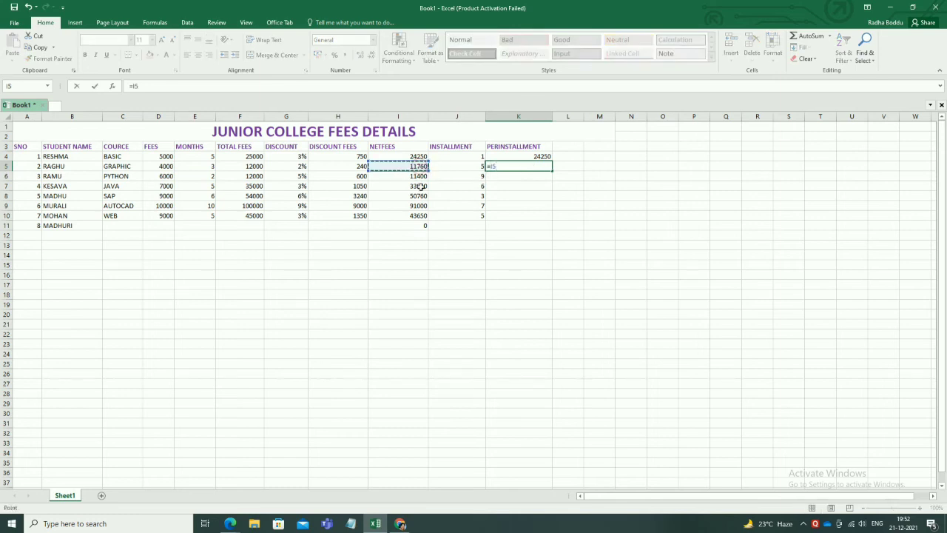
pyautogui.write('/')
pyautogui.click(461, 165)
pyautogui.press('Return')
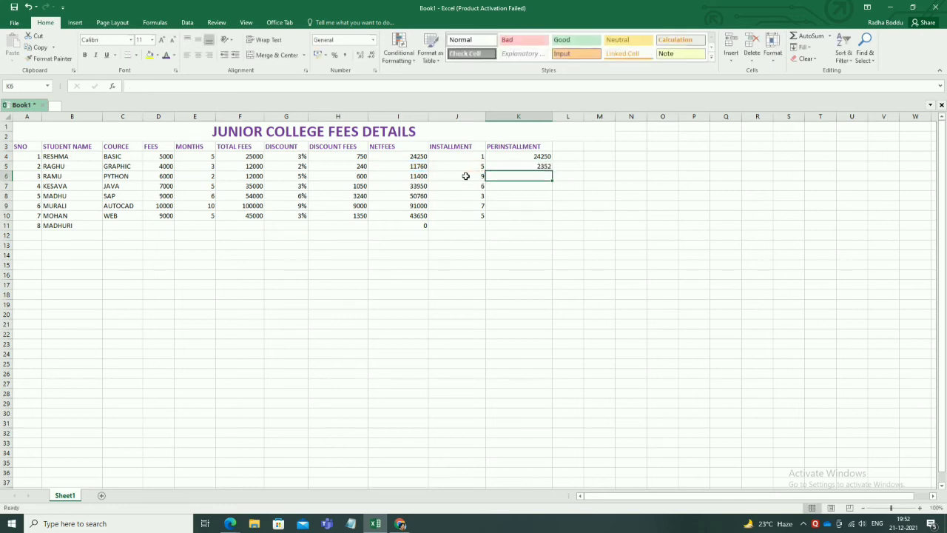
# Copy the K5 formula down the PERINSTALLMENT column to row 11.
pyautogui.click(534, 166)
pyautogui.doubleClick(553, 171)
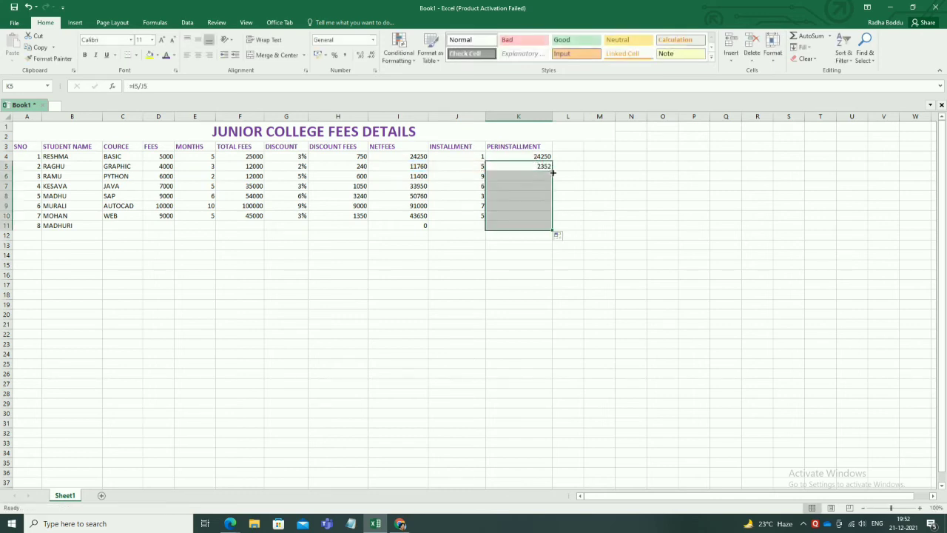
pyautogui.click(602, 229)
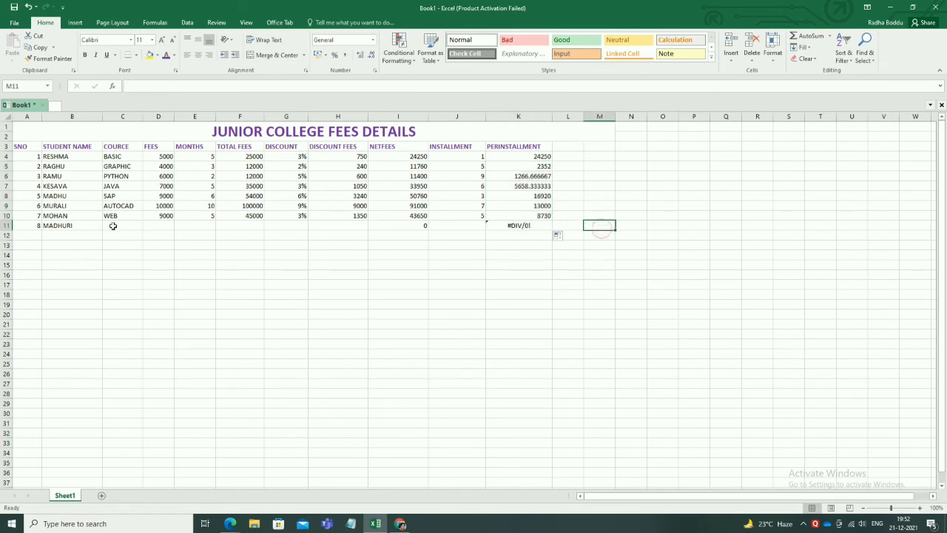
# Enter course MIXING and fees 10000 in MADHURI's row.
pyautogui.click(114, 226)
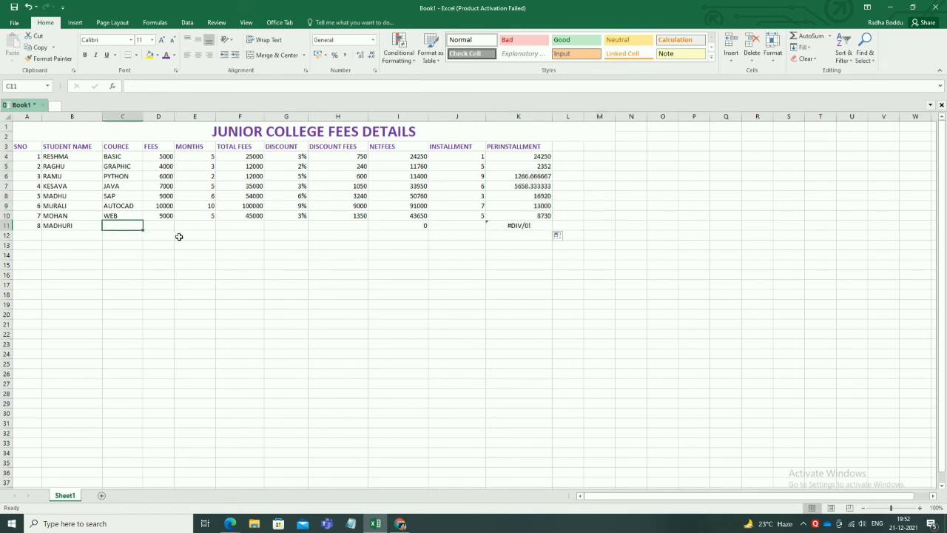
pyautogui.hotkey('alt', 'Tab')
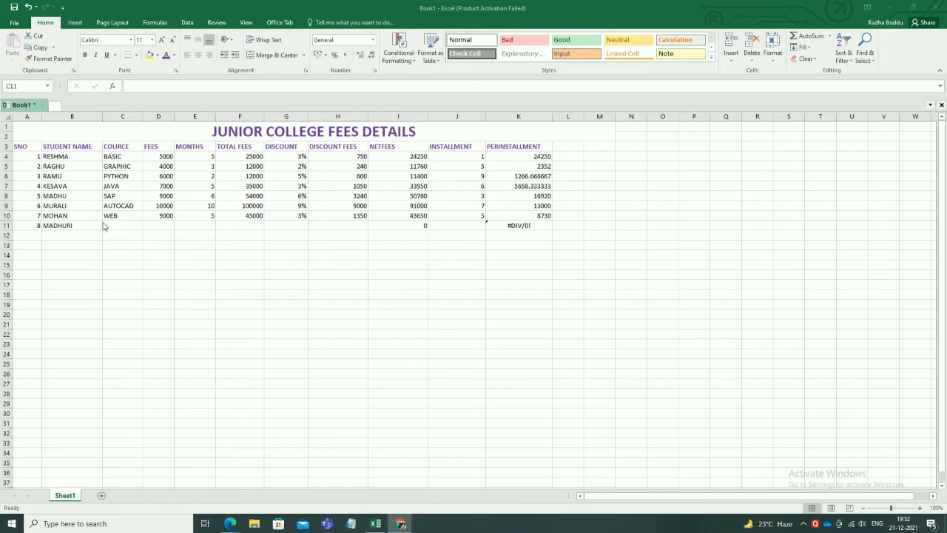
pyautogui.click(122, 226)
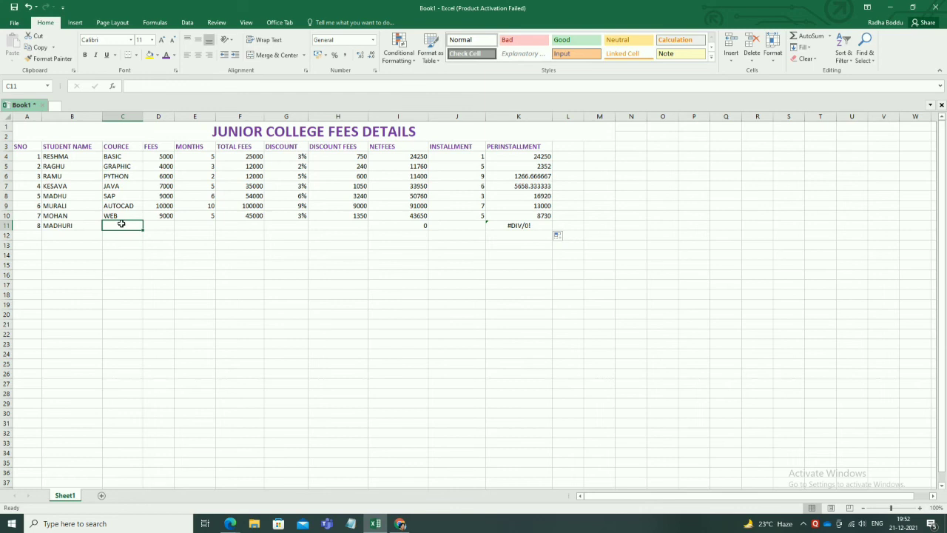
pyautogui.write('MI')
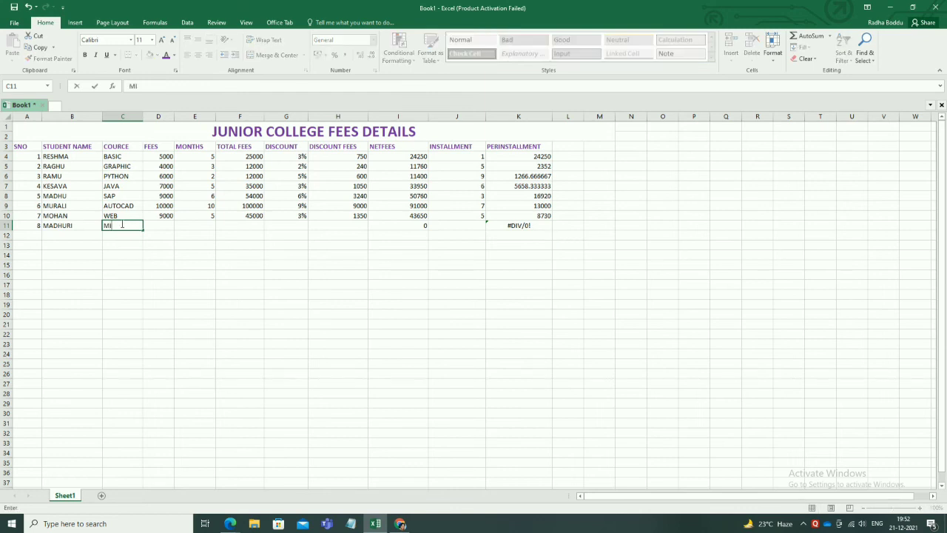
pyautogui.write('XING')
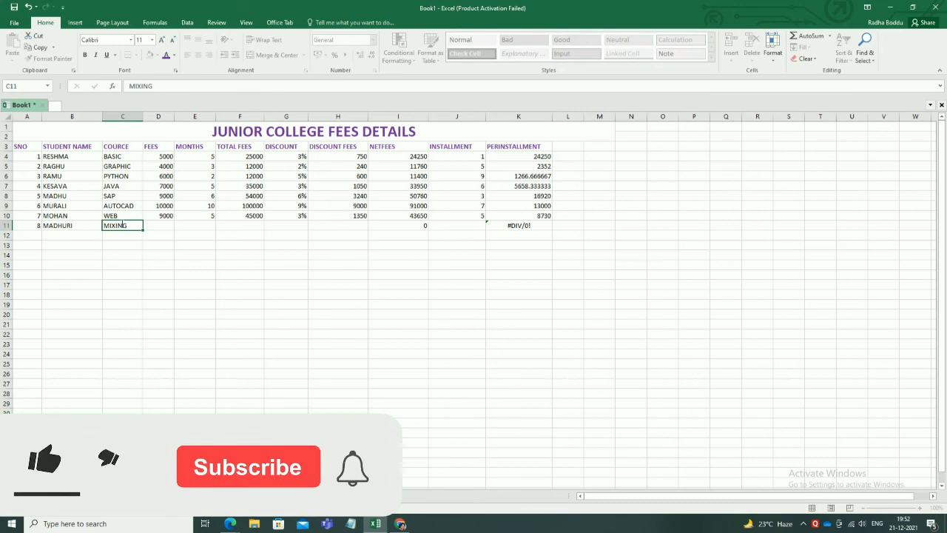
pyautogui.press('Tab')
pyautogui.write('10000')
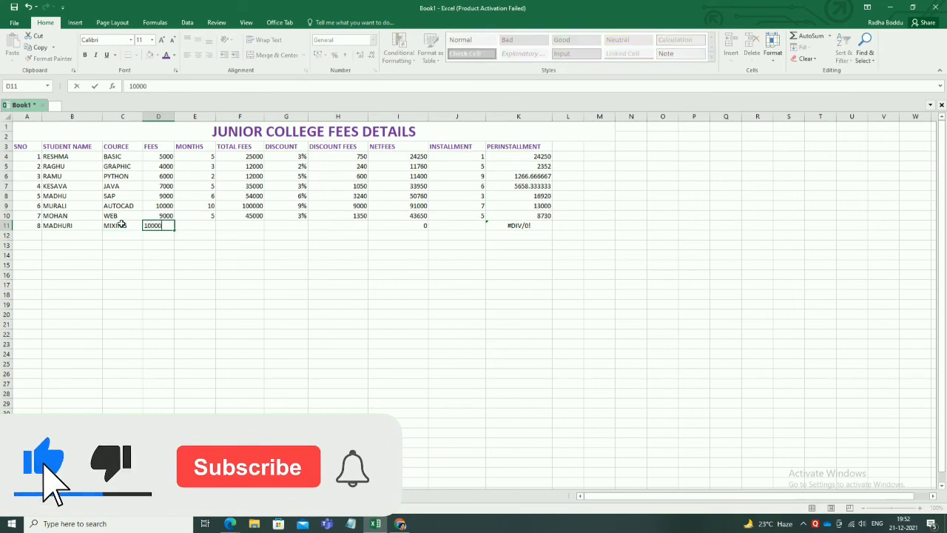
pyautogui.press('Tab')
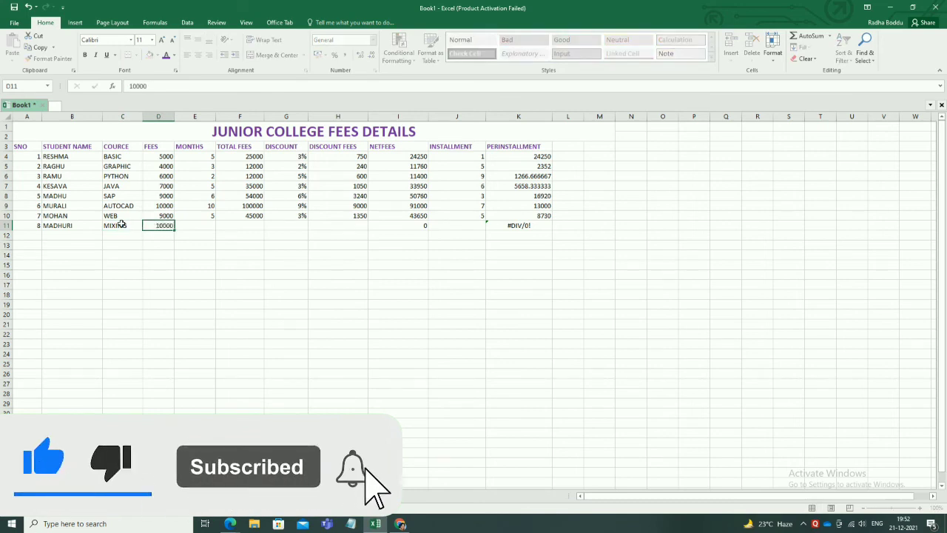
# Add 6 months, a 45% discount and 6 installments to MADHURI's row.
pyautogui.write('6')
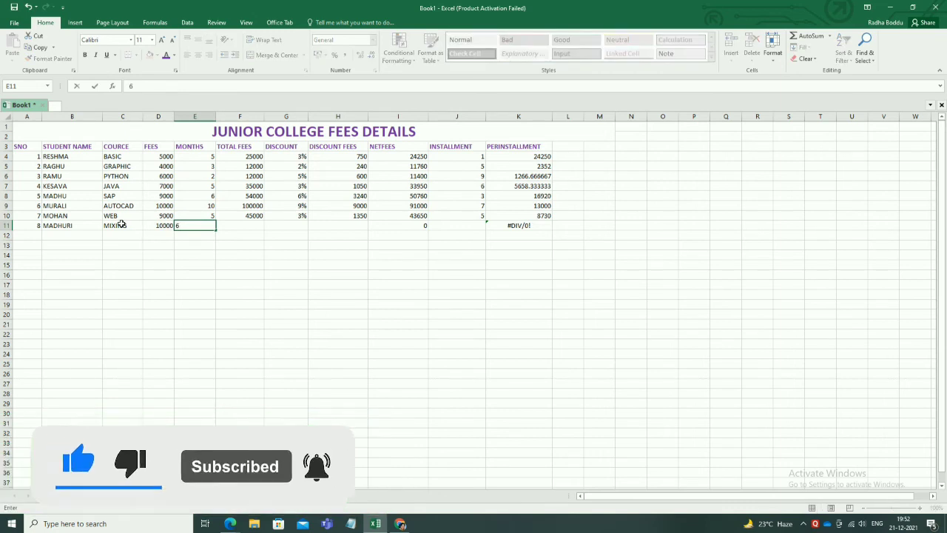
pyautogui.press('Tab')
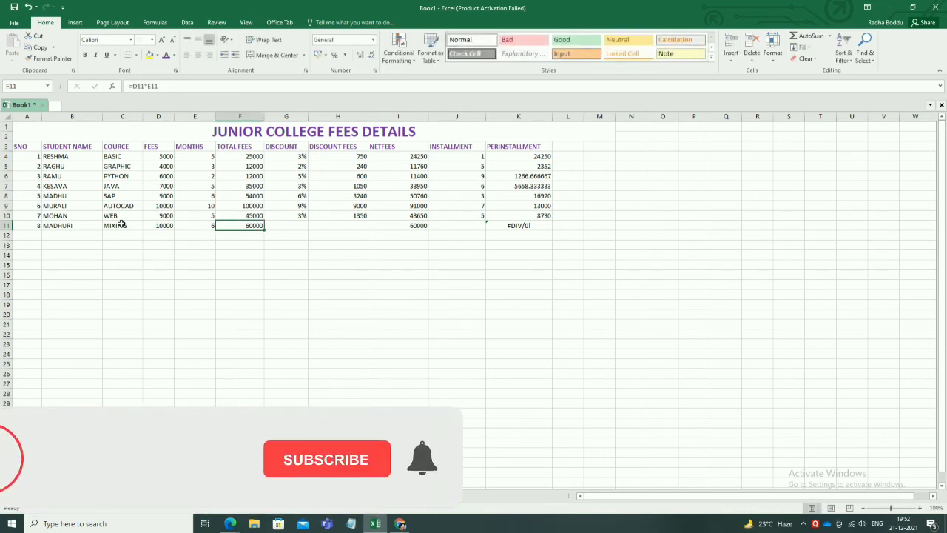
pyautogui.press('Tab')
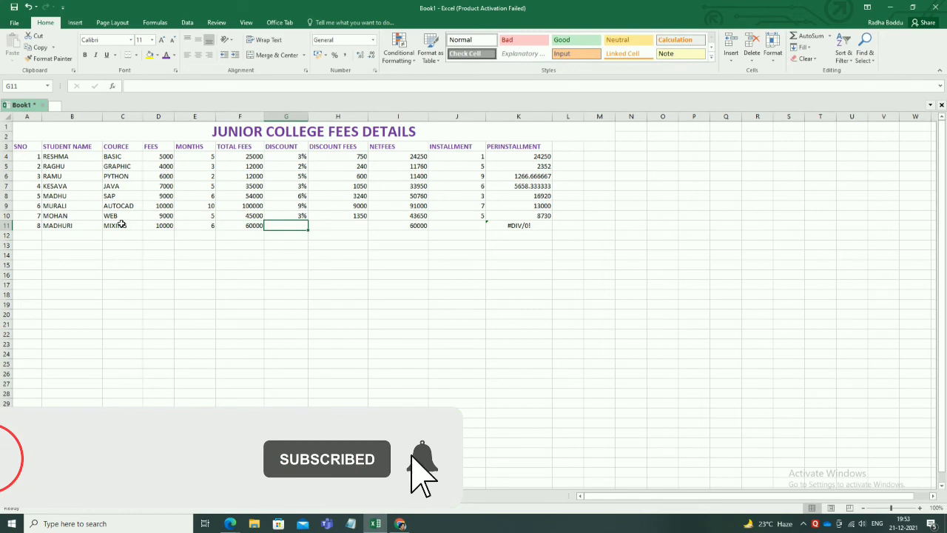
pyautogui.write('45')
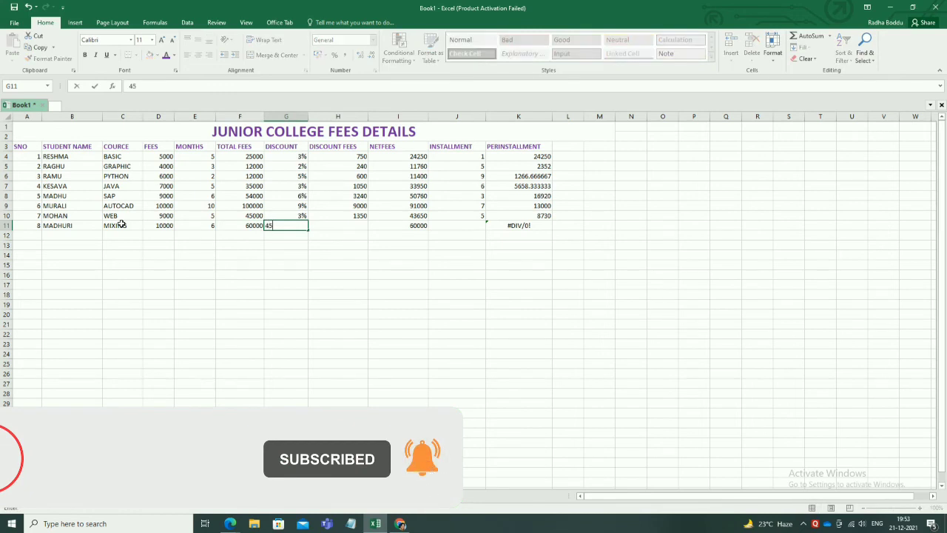
pyautogui.press('Tab')
pyautogui.press('Tab')
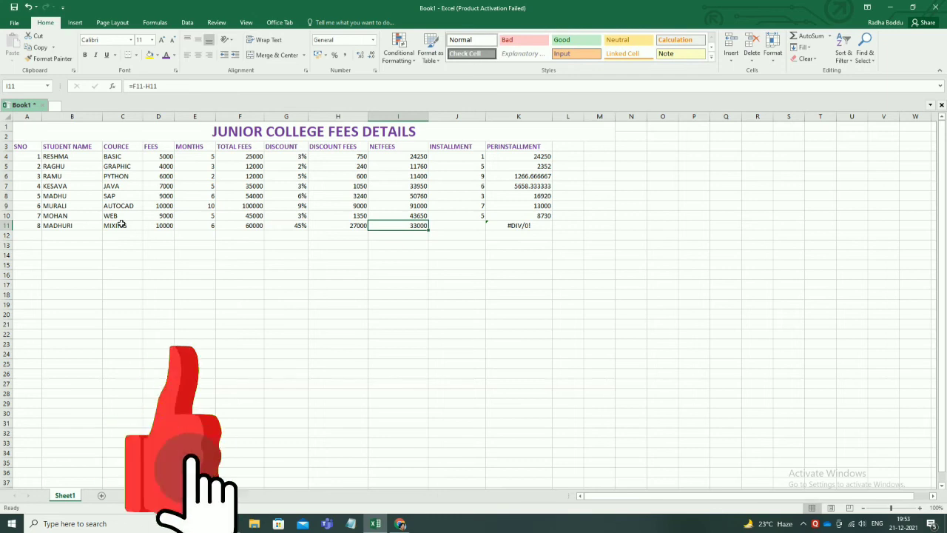
pyautogui.press('Tab')
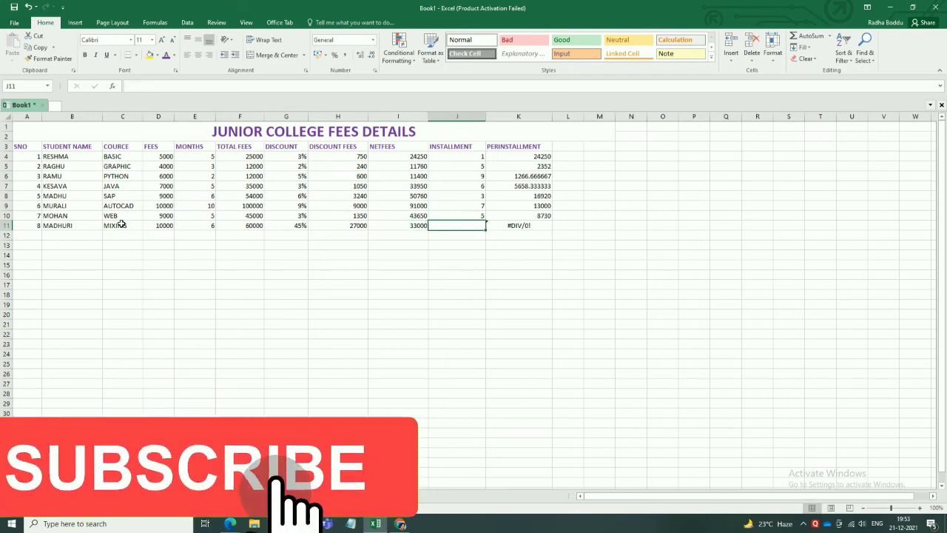
pyautogui.write('6')
pyautogui.press('Tab')
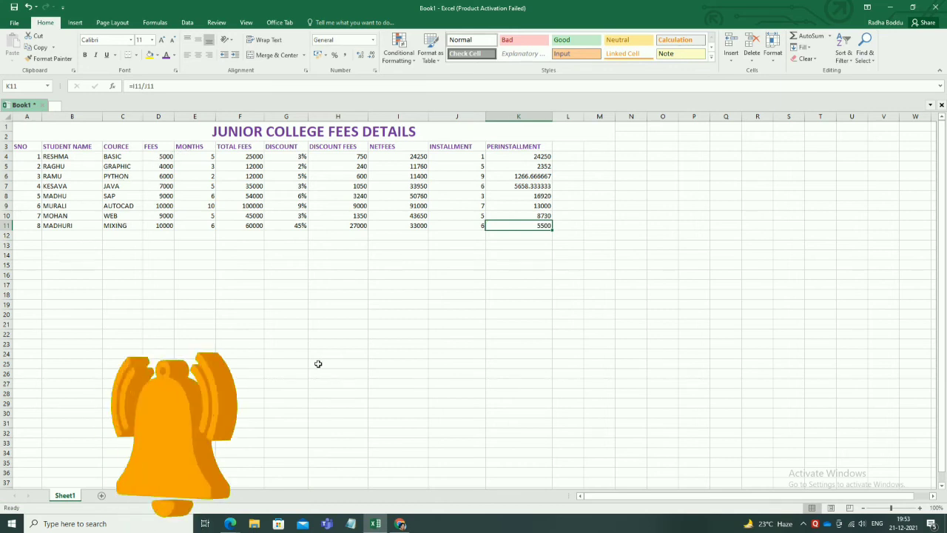
# Select the whole fees table A1:M11 and set its row height to 25.
pyautogui.moveTo(270, 131); pyautogui.dragTo(282, 225)
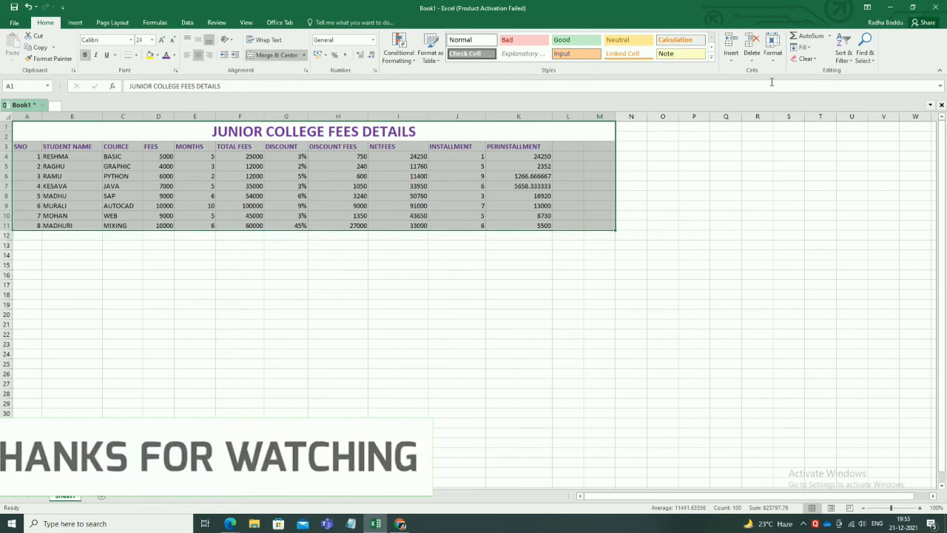
pyautogui.click(774, 59)
pyautogui.click(785, 82)
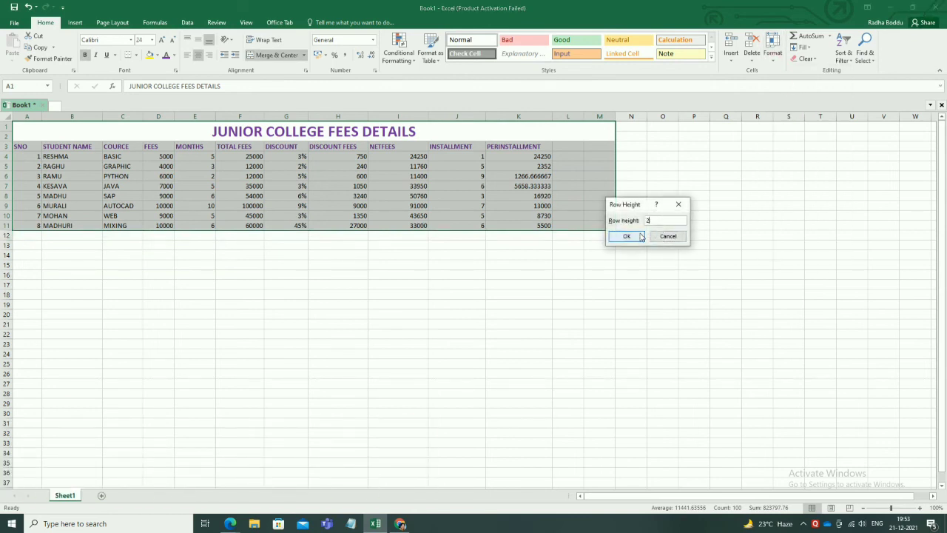
pyautogui.click(627, 236)
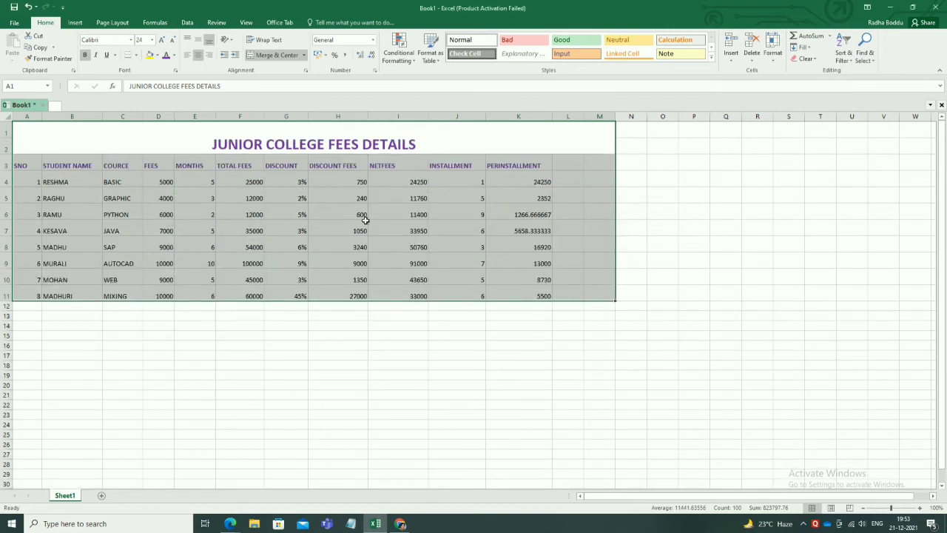
# Apply All Borders and centre the table text vertically and horizontally.
pyautogui.click(136, 55)
pyautogui.click(137, 138)
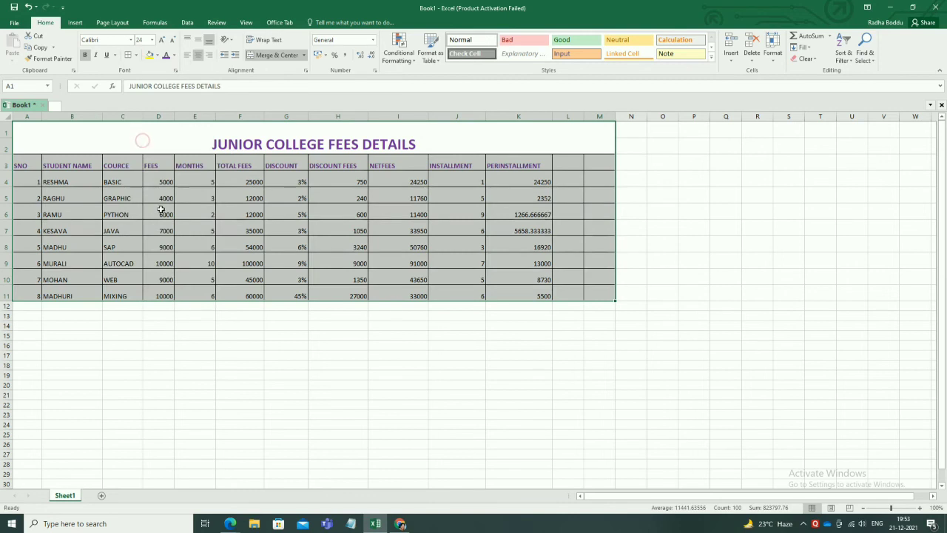
pyautogui.click(199, 59)
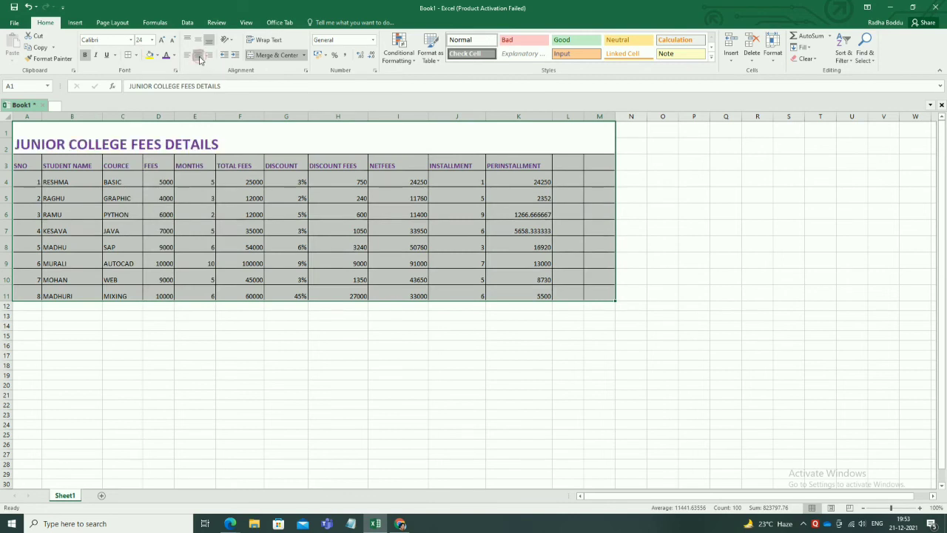
pyautogui.click(198, 39)
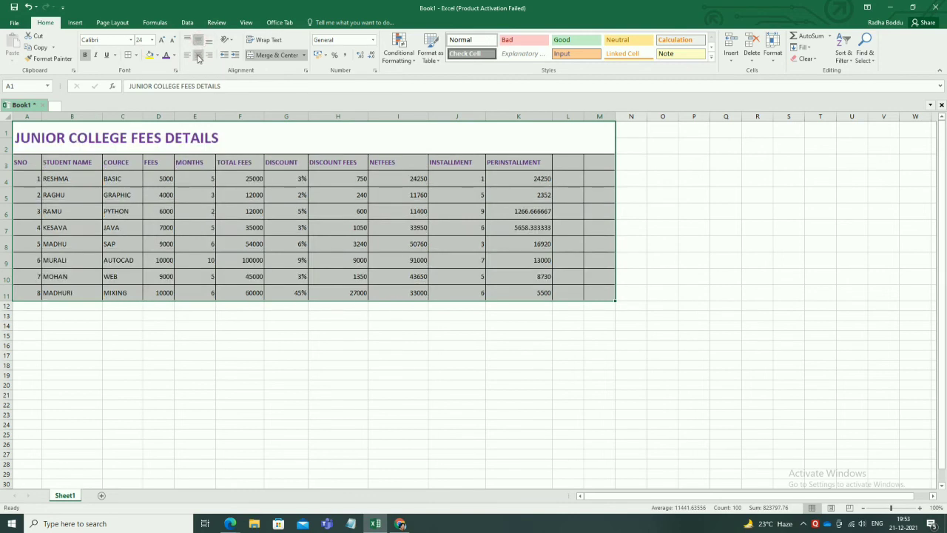
pyautogui.click(198, 59)
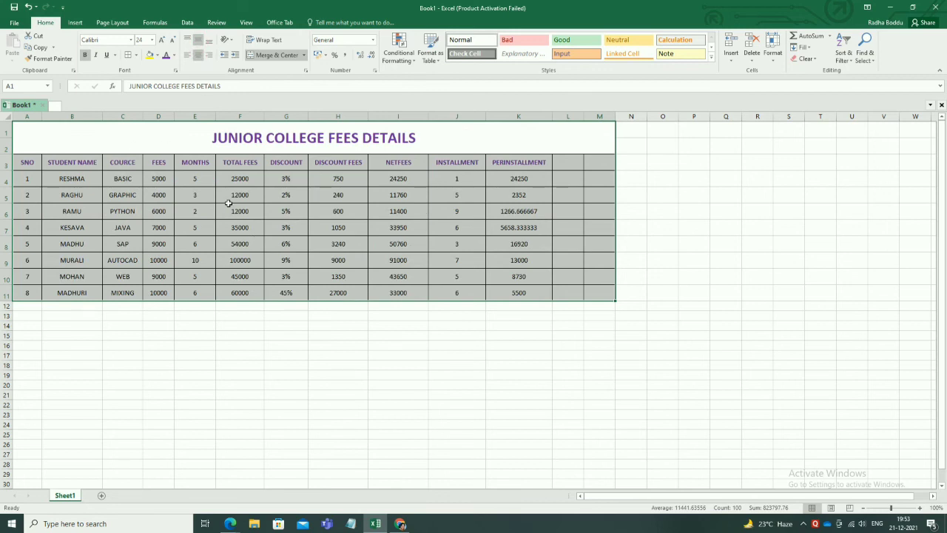
# Raise the table's row height to 30.
pyautogui.click(775, 59)
pyautogui.click(782, 86)
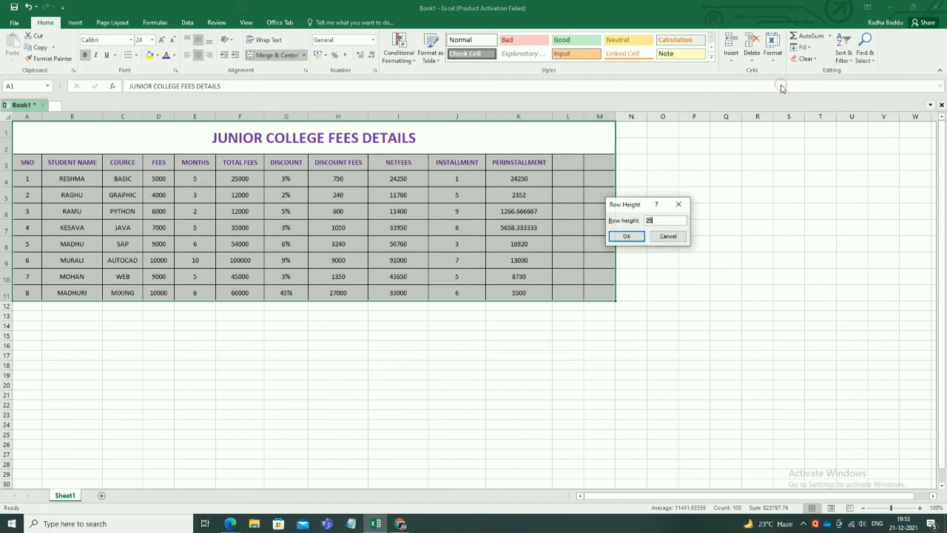
pyautogui.write('30')
pyautogui.press('Return')
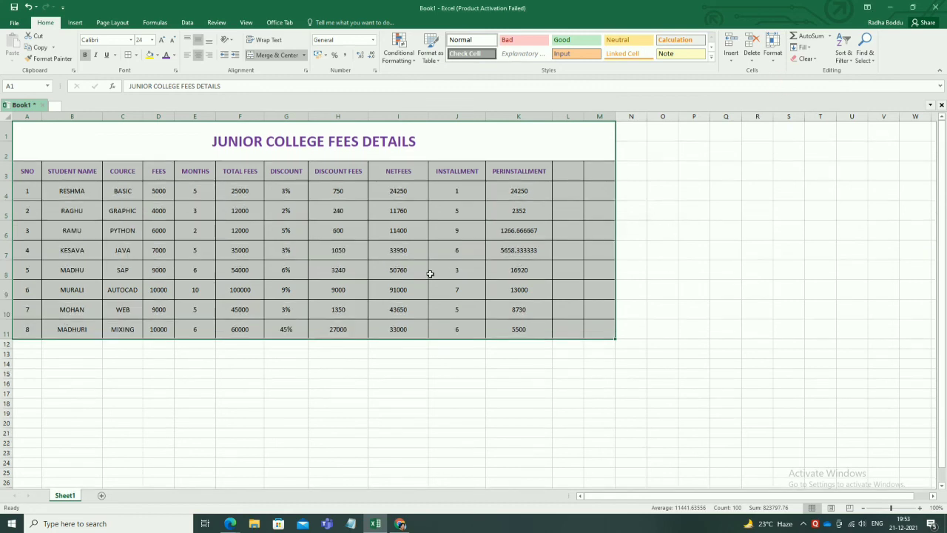
pyautogui.moveTo(33, 173); pyautogui.dragTo(585, 173)
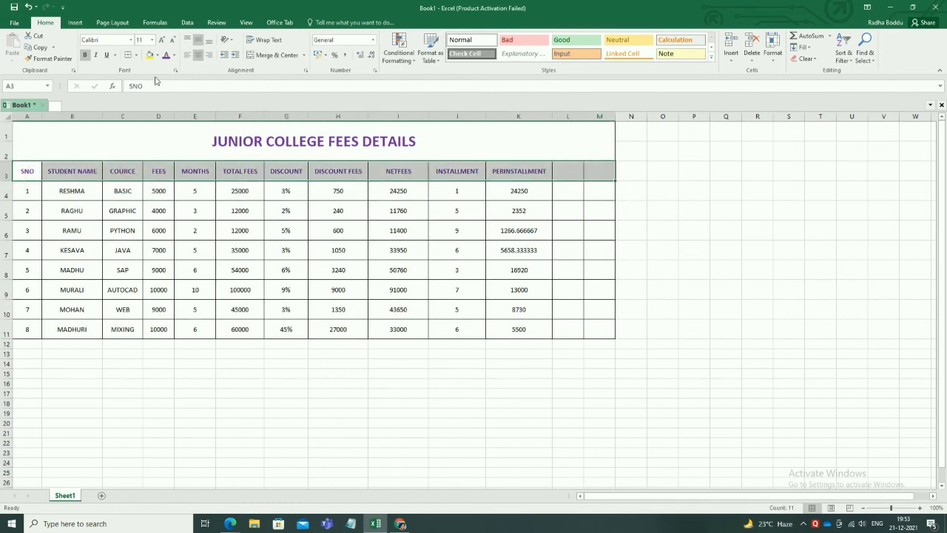
# Make the header row bold and increase its font size by two steps.
pyautogui.click(85, 56)
pyautogui.click(85, 57)
pyautogui.click(162, 45)
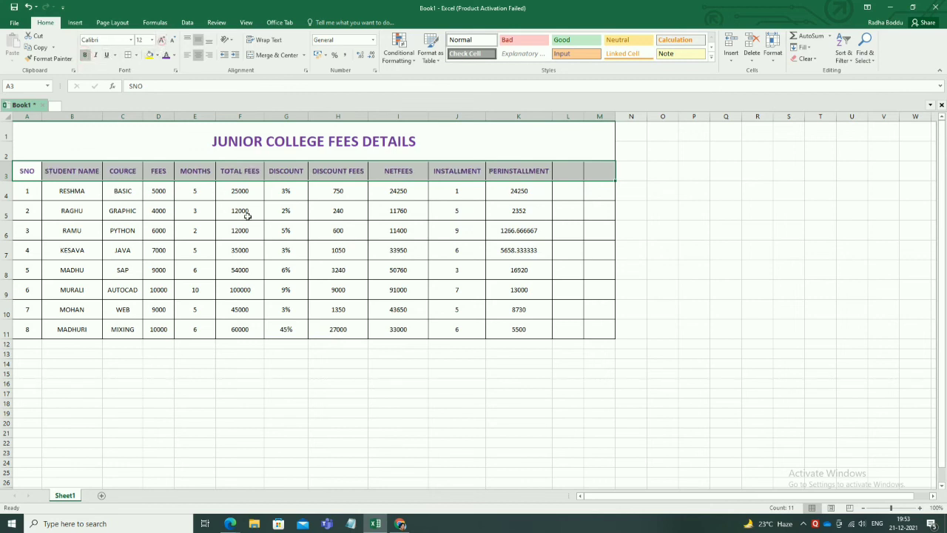
pyautogui.click(271, 233)
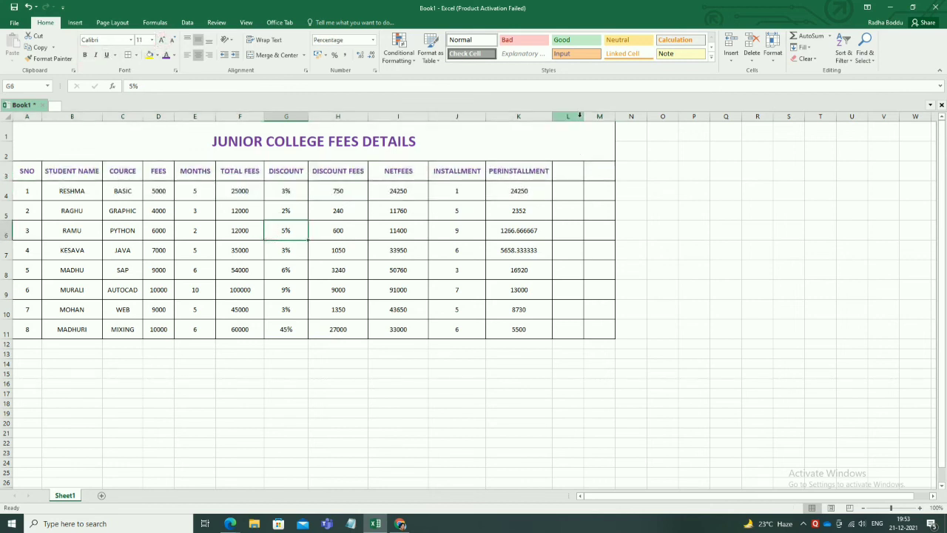
# Delete the empty columns L and M.
pyautogui.moveTo(568, 117); pyautogui.dragTo(599, 117)
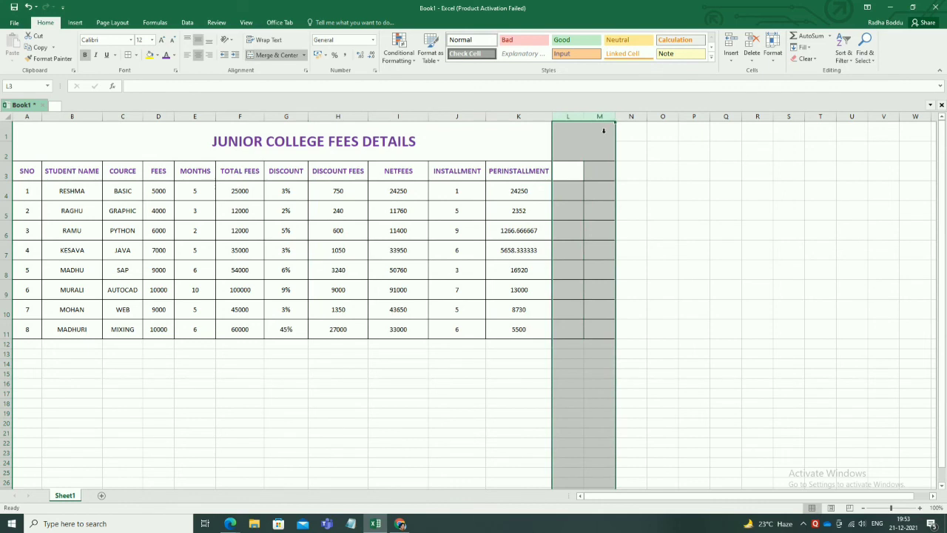
pyautogui.hotkey('ctrl', '-')
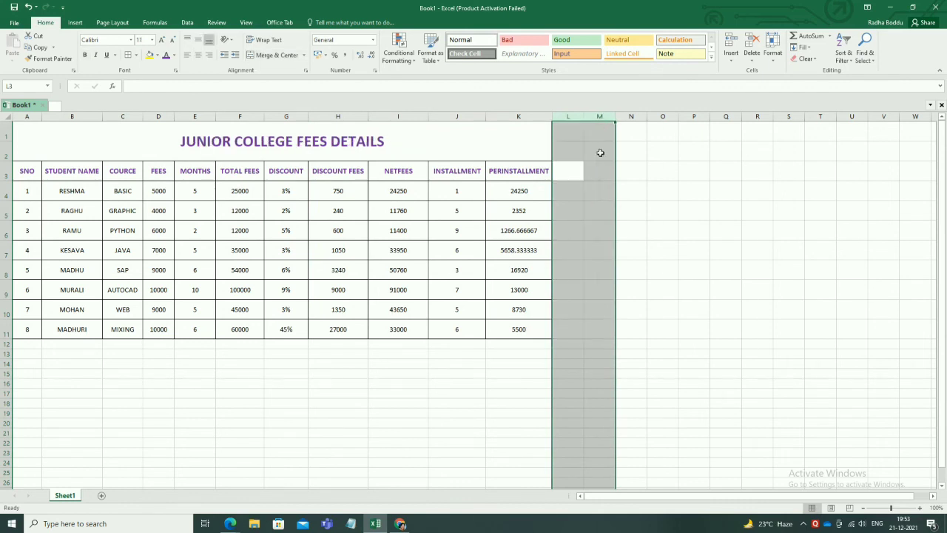
pyautogui.click(625, 222)
# Set the row height of the table from title to row 11 to 35.
pyautogui.moveTo(386, 146); pyautogui.dragTo(386, 326)
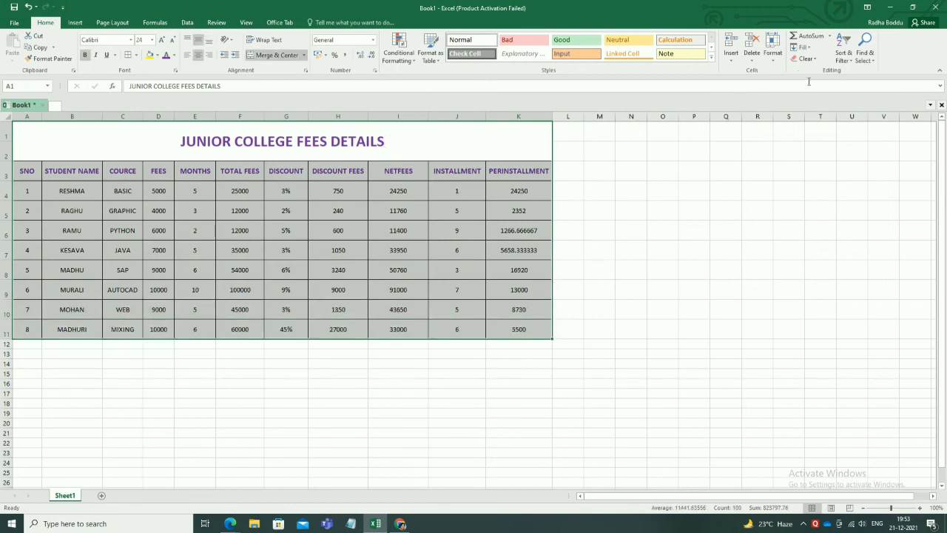
pyautogui.click(773, 52)
pyautogui.click(788, 84)
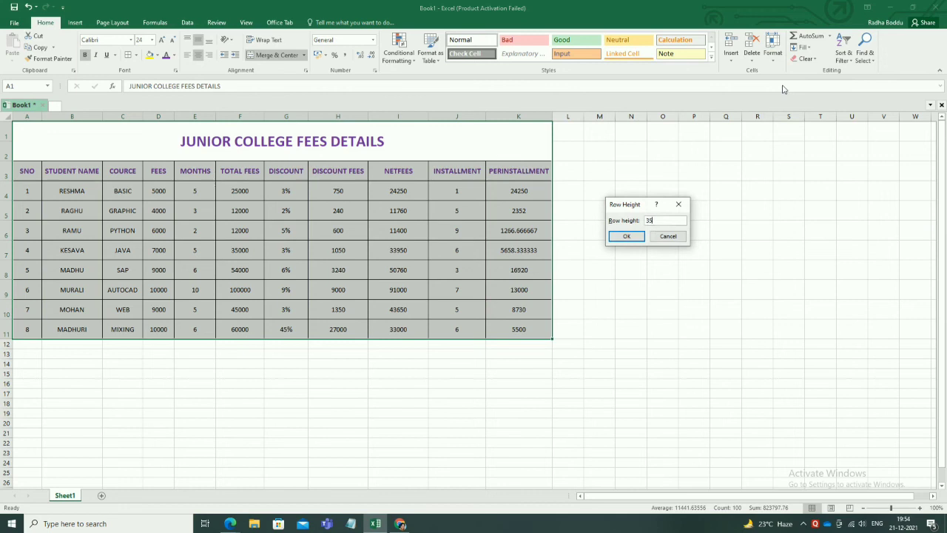
pyautogui.press('Return')
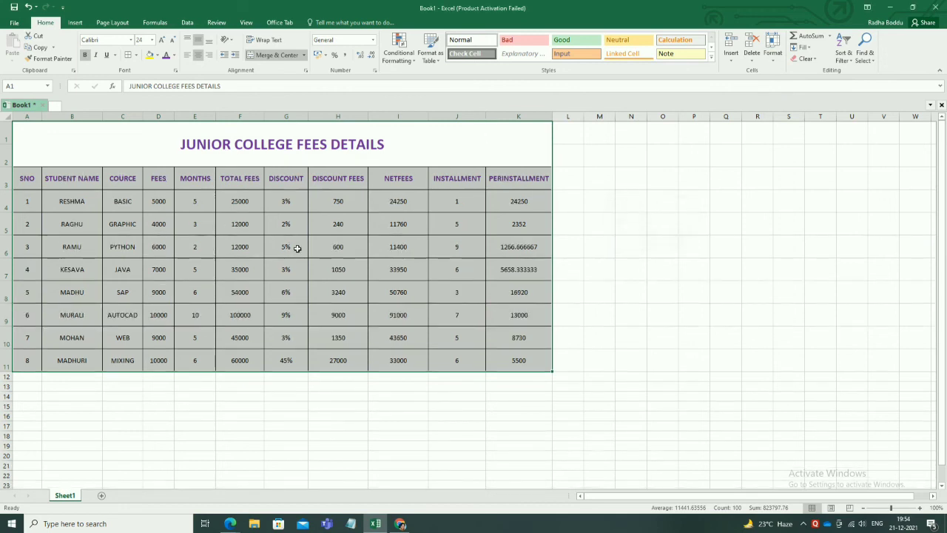
pyautogui.click(232, 248)
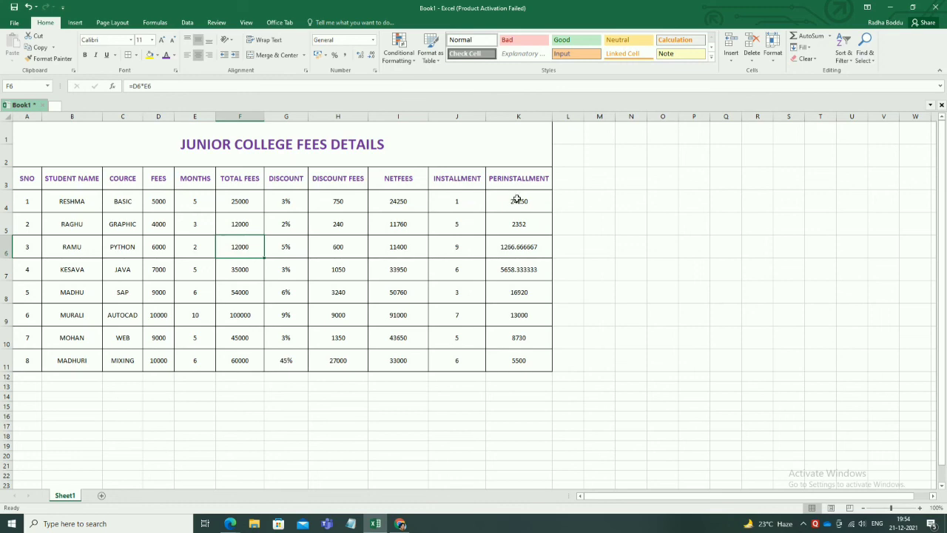
# Review the print preview, then set the page orientation to Landscape.
pyautogui.hotkey('ctrl', 'p')
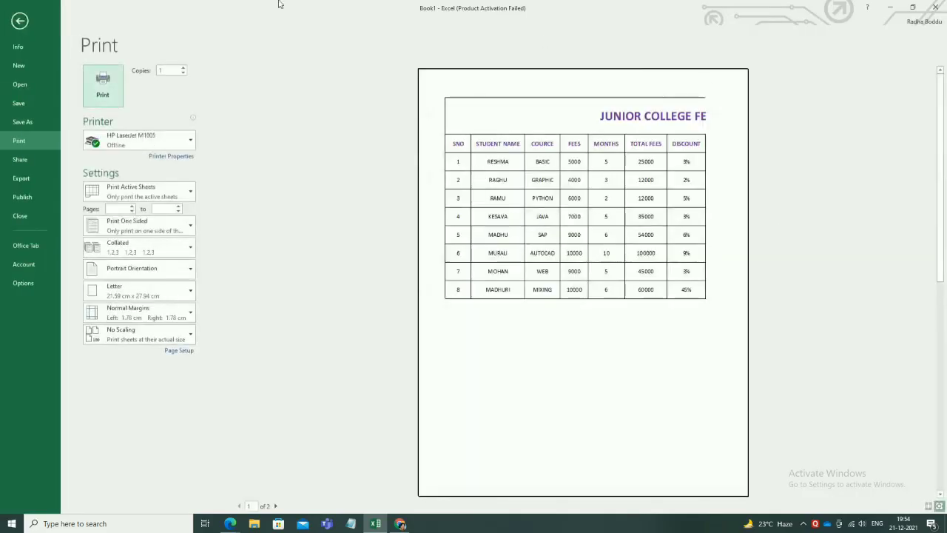
pyautogui.click(21, 22)
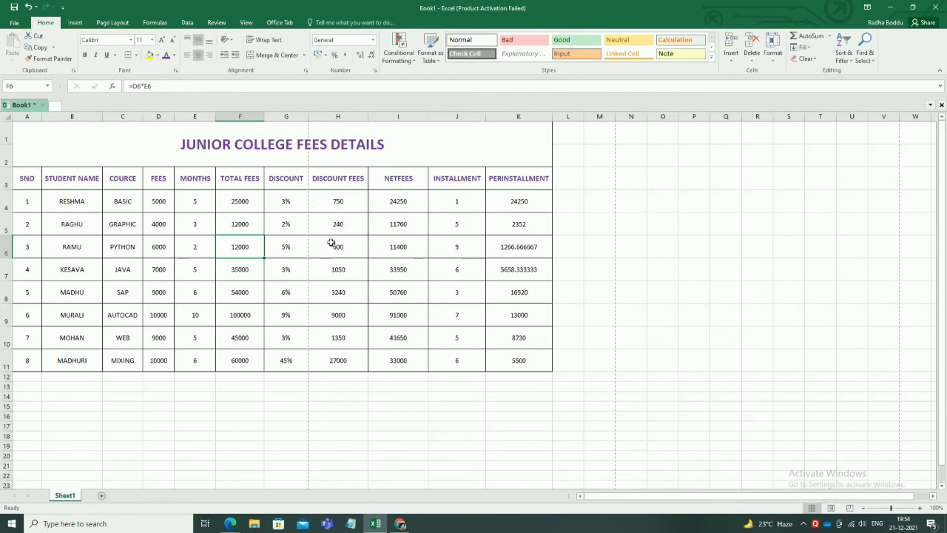
pyautogui.click(113, 22)
pyautogui.click(105, 46)
pyautogui.click(122, 102)
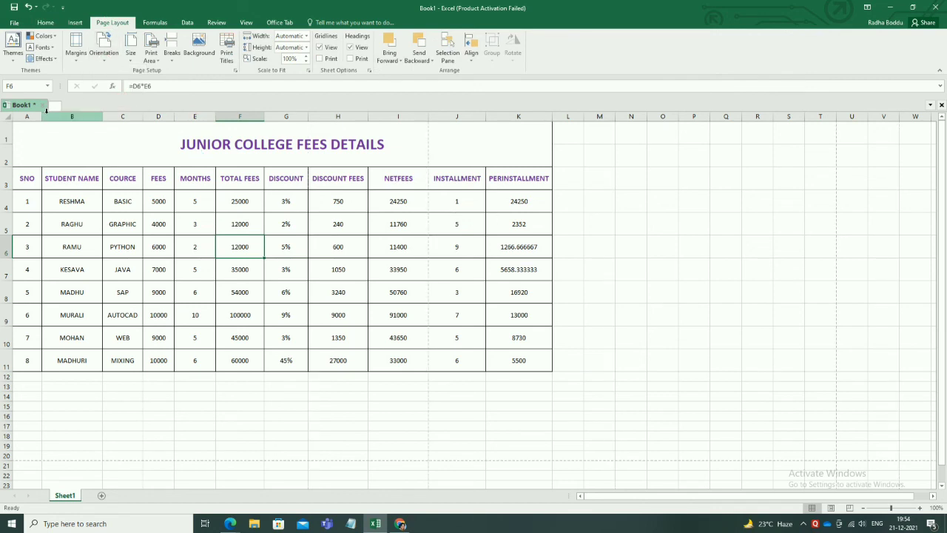
# AutoFit columns A through K to their contents and reduce the print scale to 90%.
pyautogui.doubleClick(41, 116)
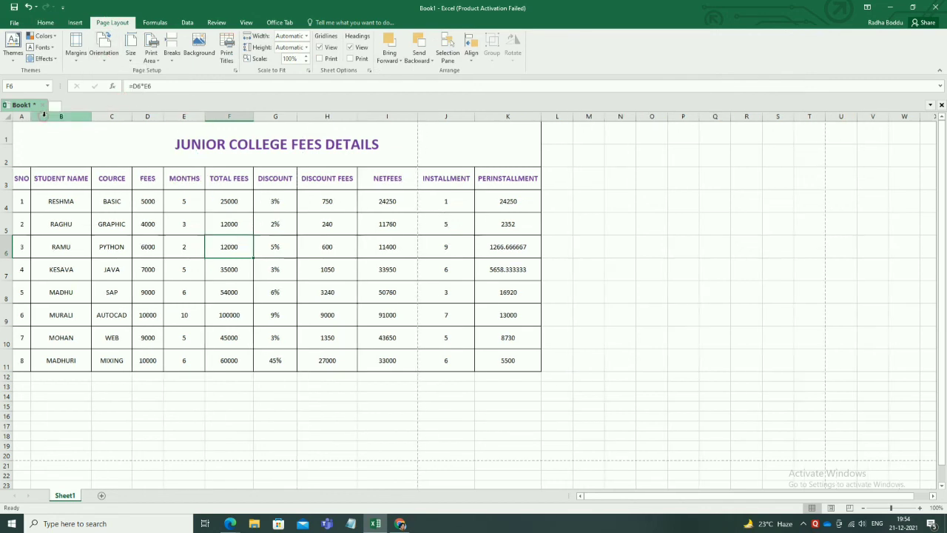
pyautogui.doubleClick(93, 116)
pyautogui.doubleClick(129, 116)
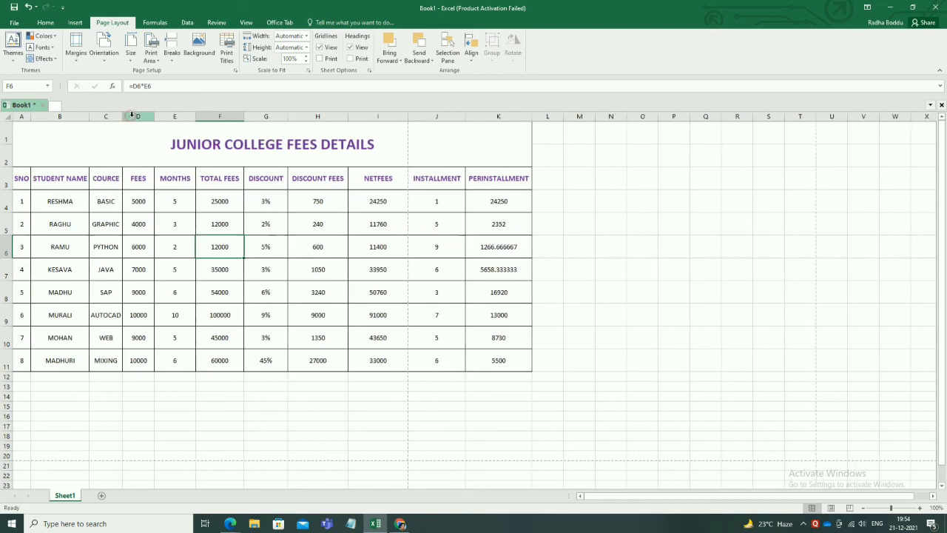
pyautogui.doubleClick(154, 116)
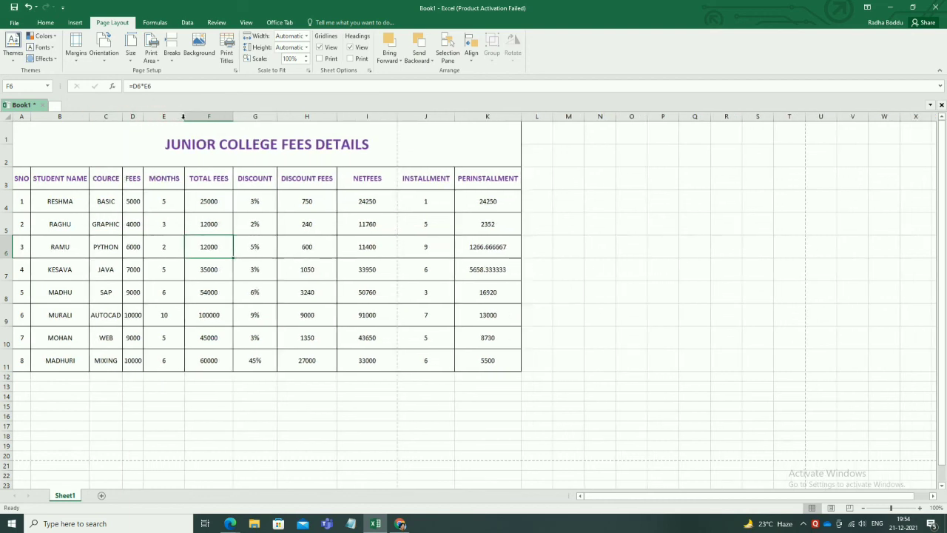
pyautogui.doubleClick(185, 116)
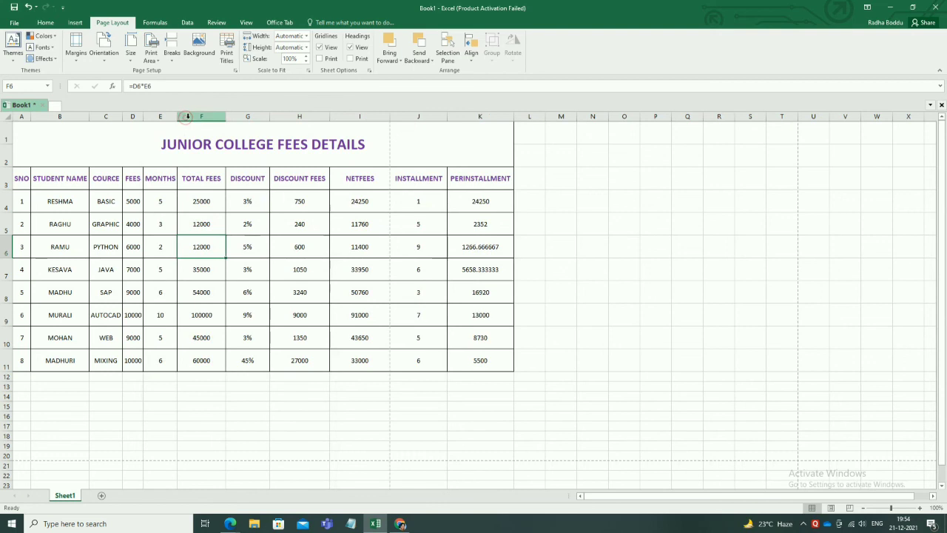
pyautogui.doubleClick(225, 116)
pyautogui.doubleClick(262, 117)
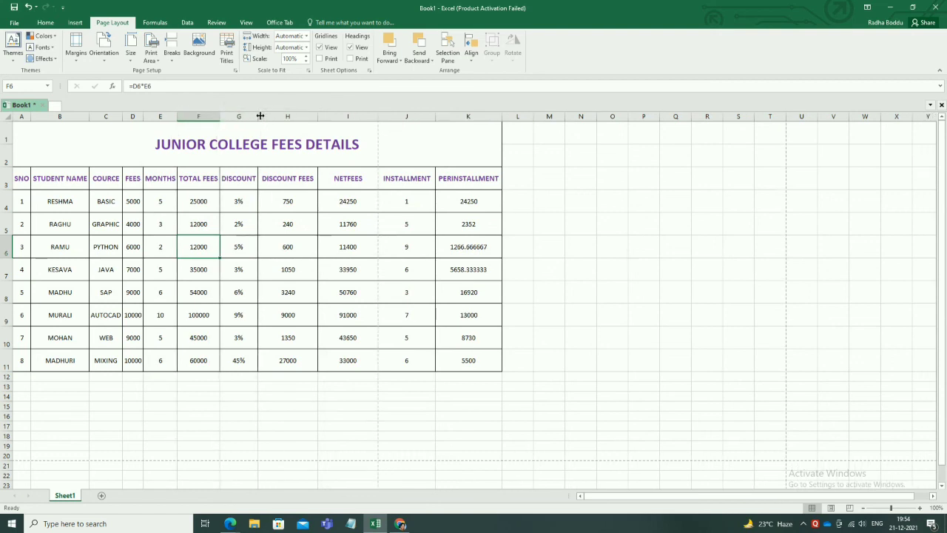
pyautogui.doubleClick(318, 116)
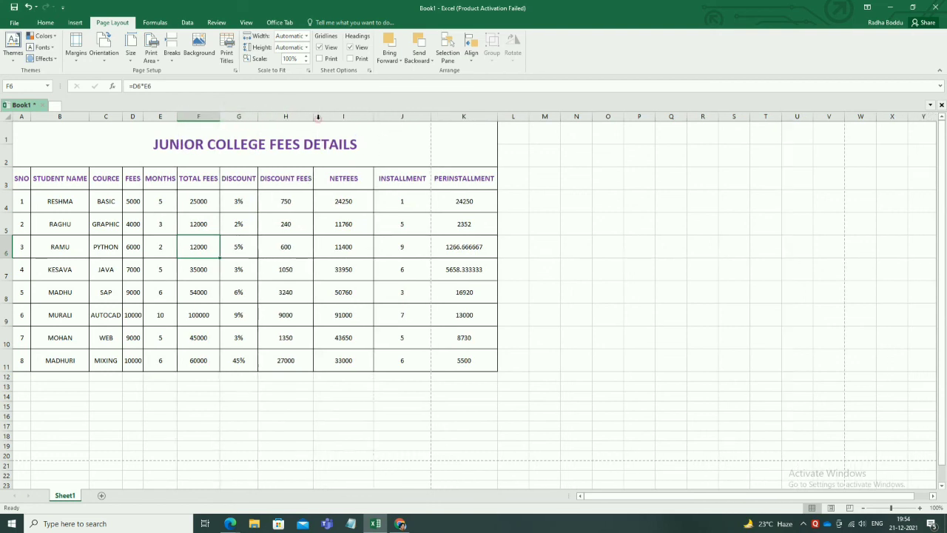
pyautogui.doubleClick(374, 116)
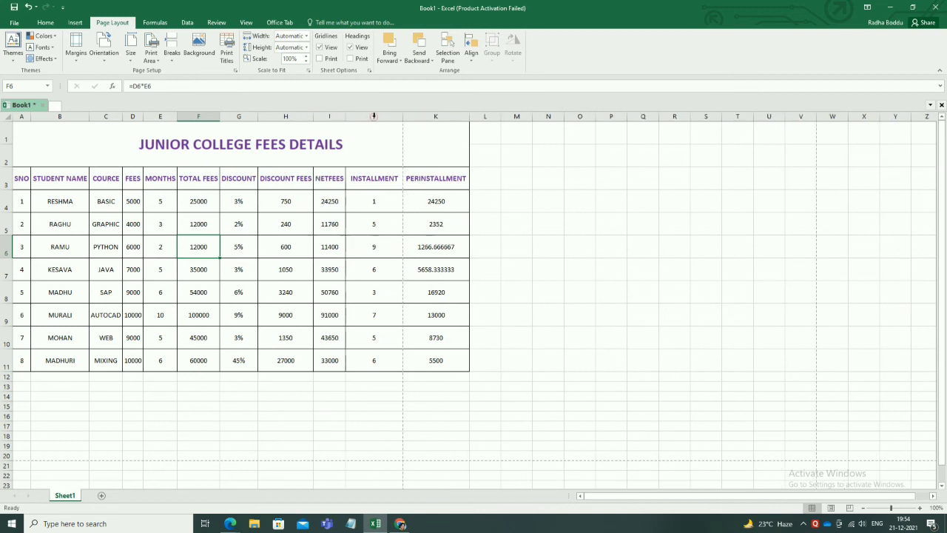
pyautogui.doubleClick(402, 116)
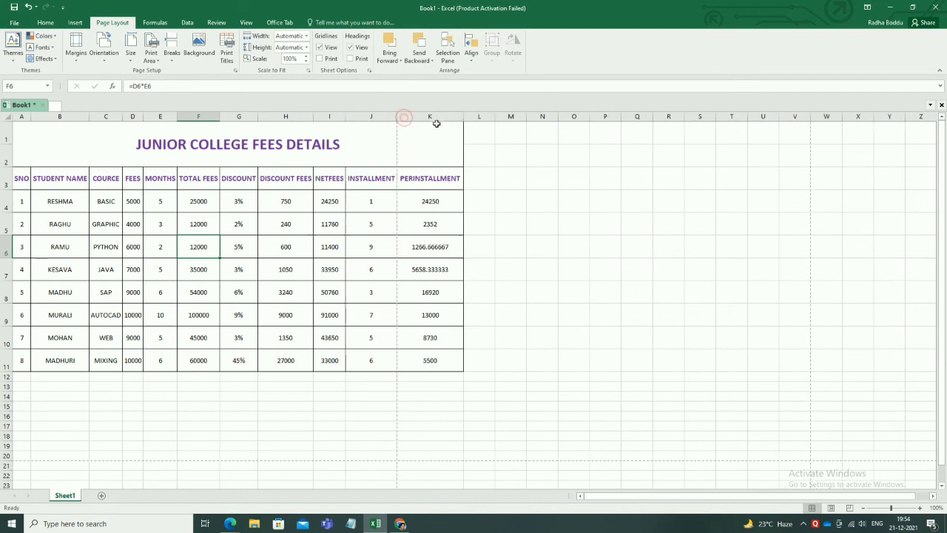
pyautogui.doubleClick(466, 117)
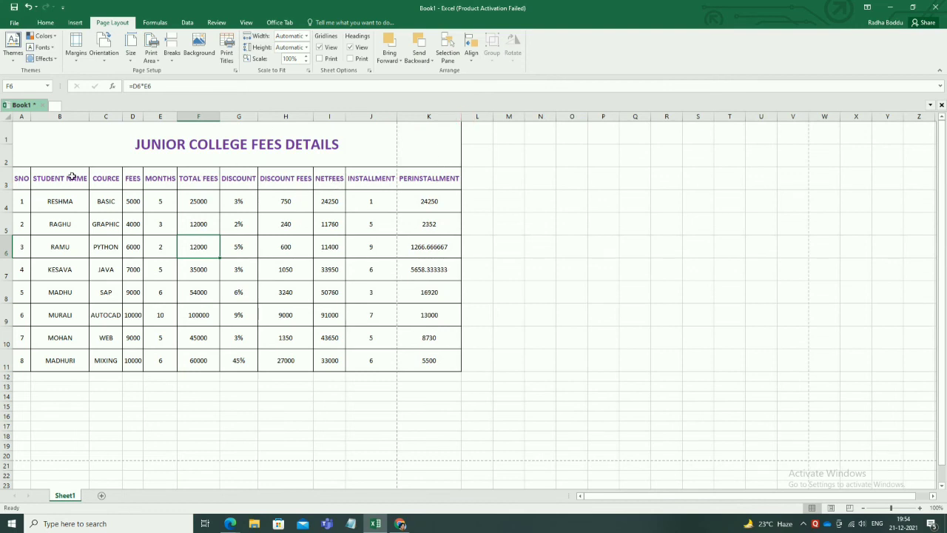
pyautogui.click(71, 176)
pyautogui.click(306, 63)
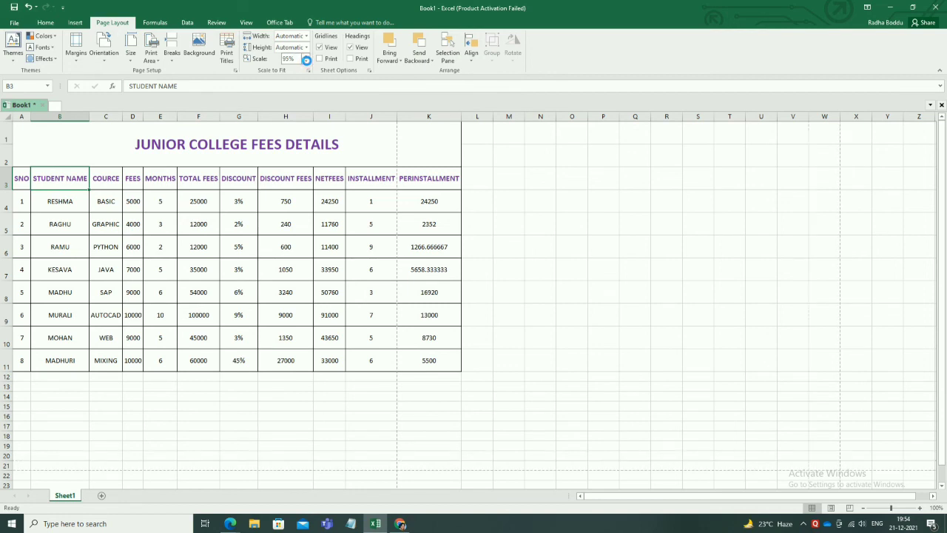
pyautogui.click(544, 238)
pyautogui.hotkey('ctrl', 'p')
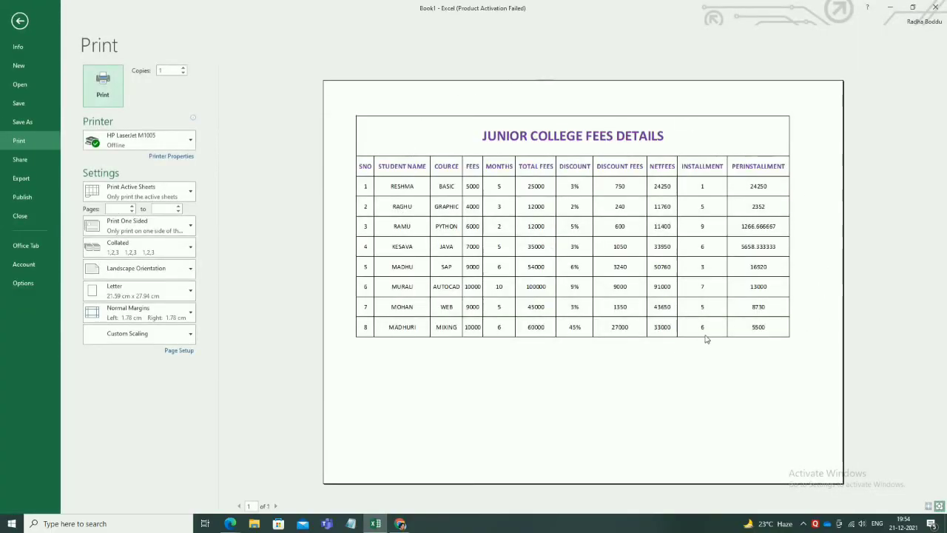
pyautogui.press('Escape')
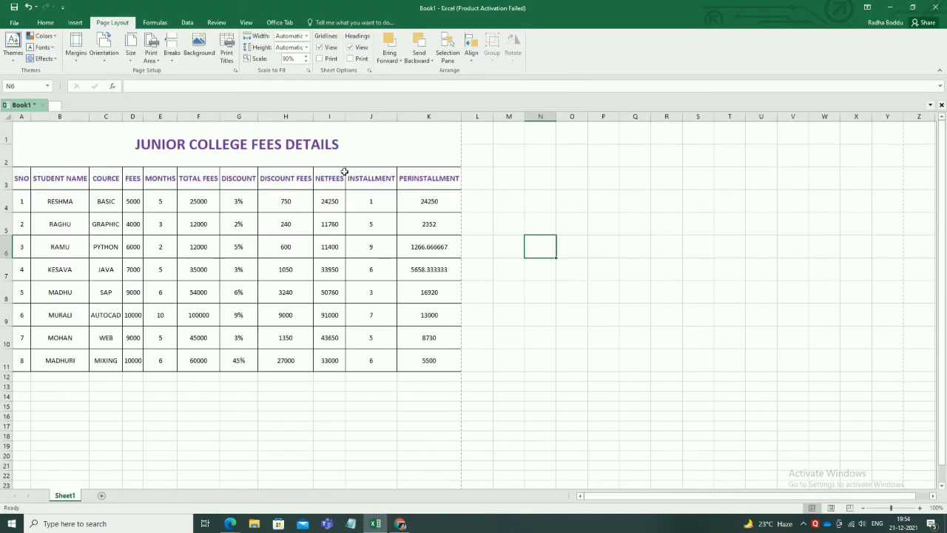
pyautogui.click(13, 24)
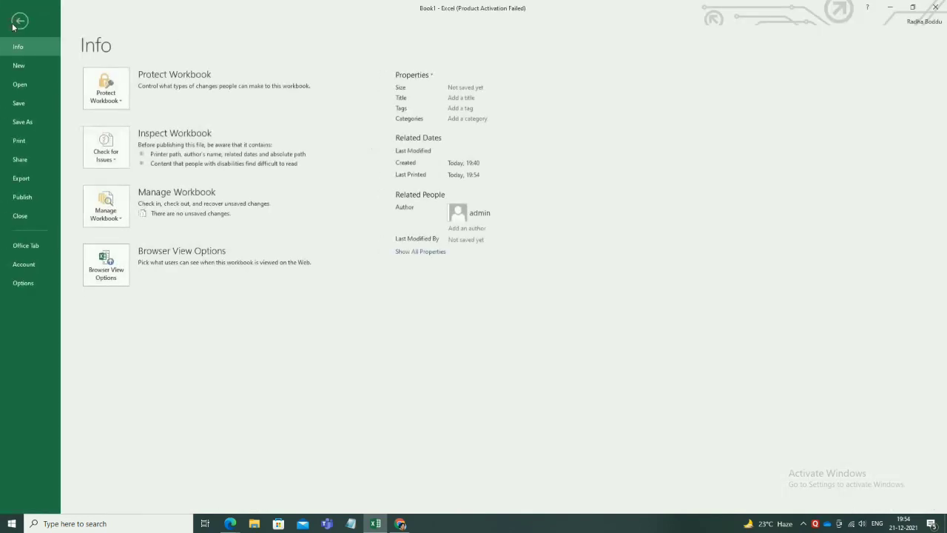
pyautogui.click(22, 142)
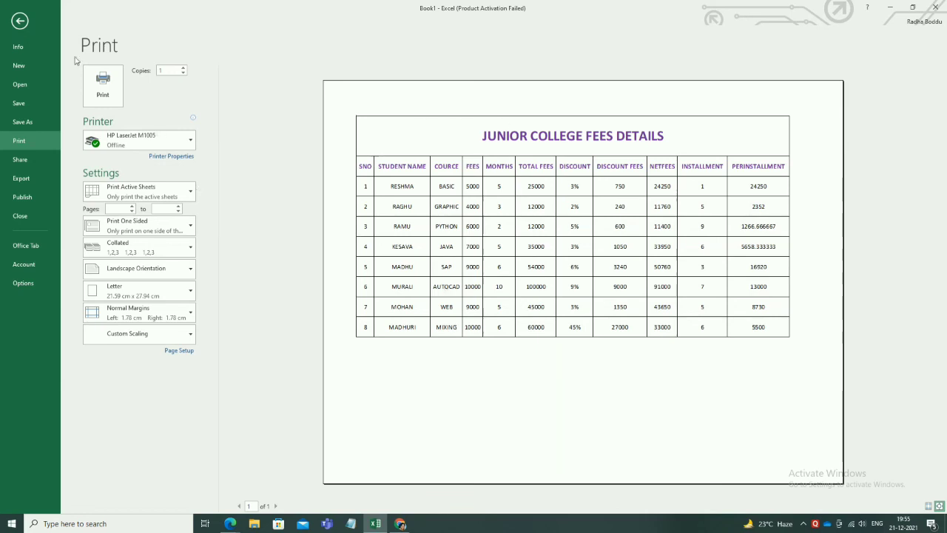
pyautogui.click(20, 23)
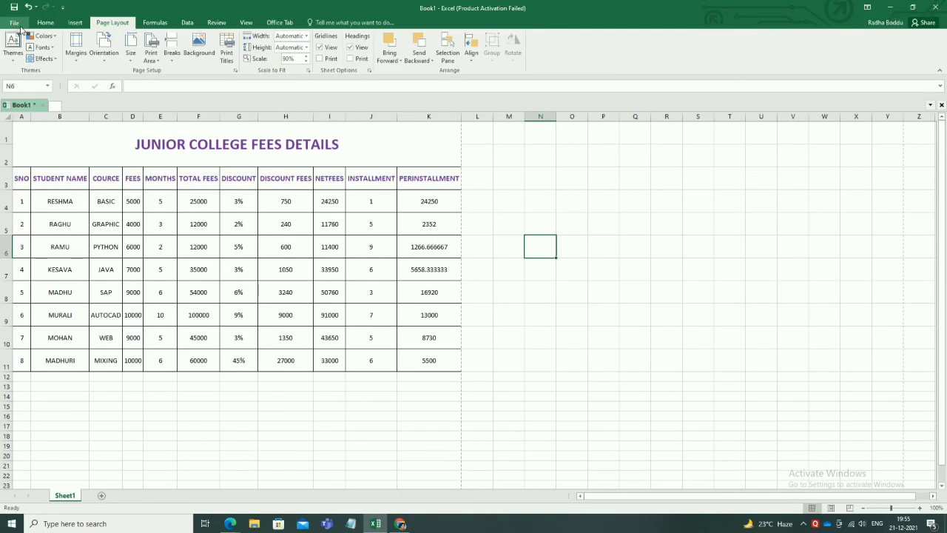
pyautogui.click(341, 278)
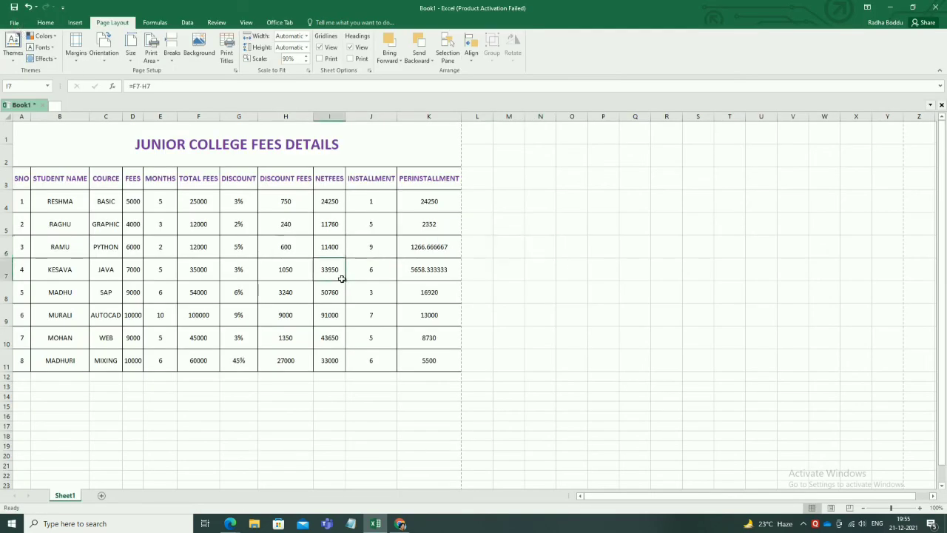
pyautogui.click(694, 364)
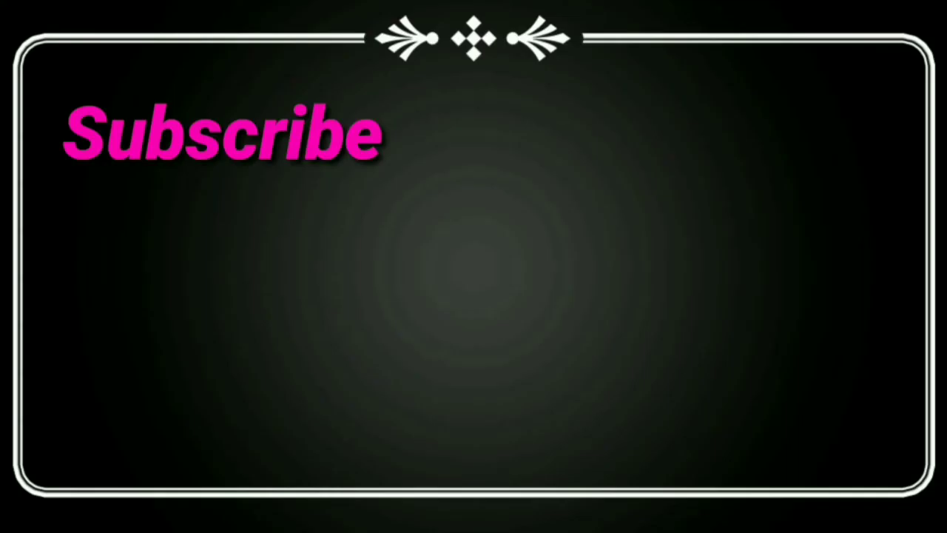